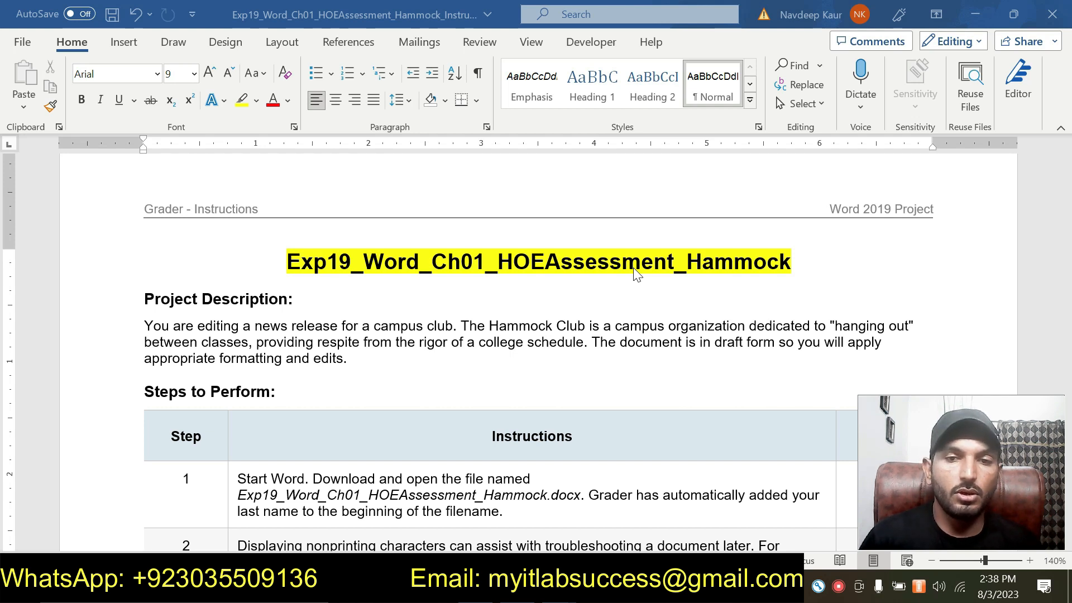
{"action": "left_click", "coordinate": [343, 359]}
{"action": "left_click", "coordinate": [350, 359]}
{"action": "left_click_drag", "start_coordinate": [354, 362], "coordinate": [151, 300]}
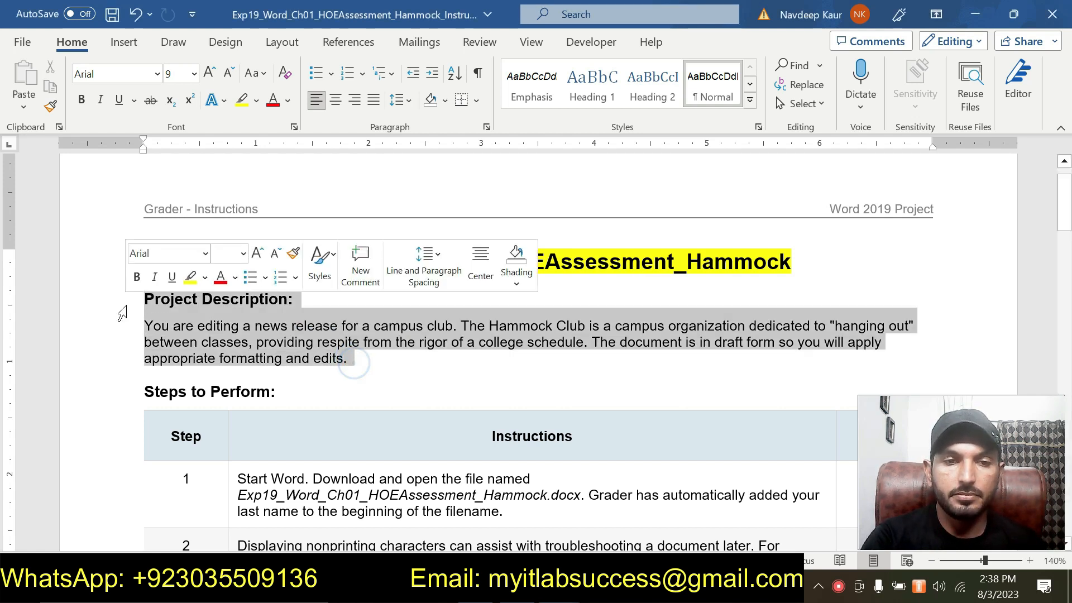
{"action": "left_click", "coordinate": [279, 341]}
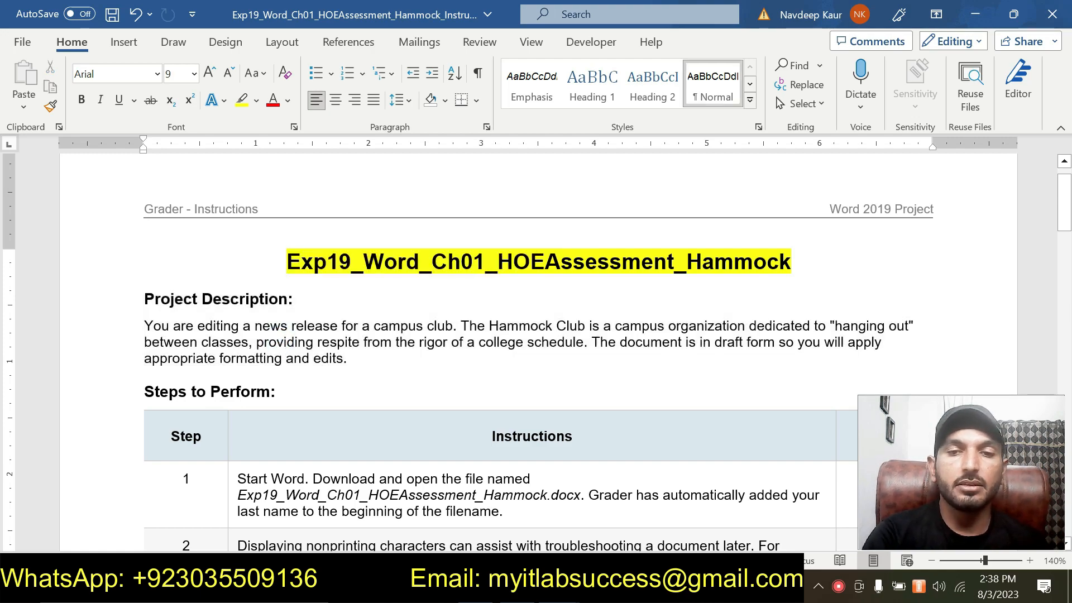
{"action": "scroll", "coordinate": [536, 351], "scroll_direction": "down", "scroll_amount": 4}
{"action": "scroll", "coordinate": [536, 351], "scroll_direction": "up", "scroll_amount": 3}
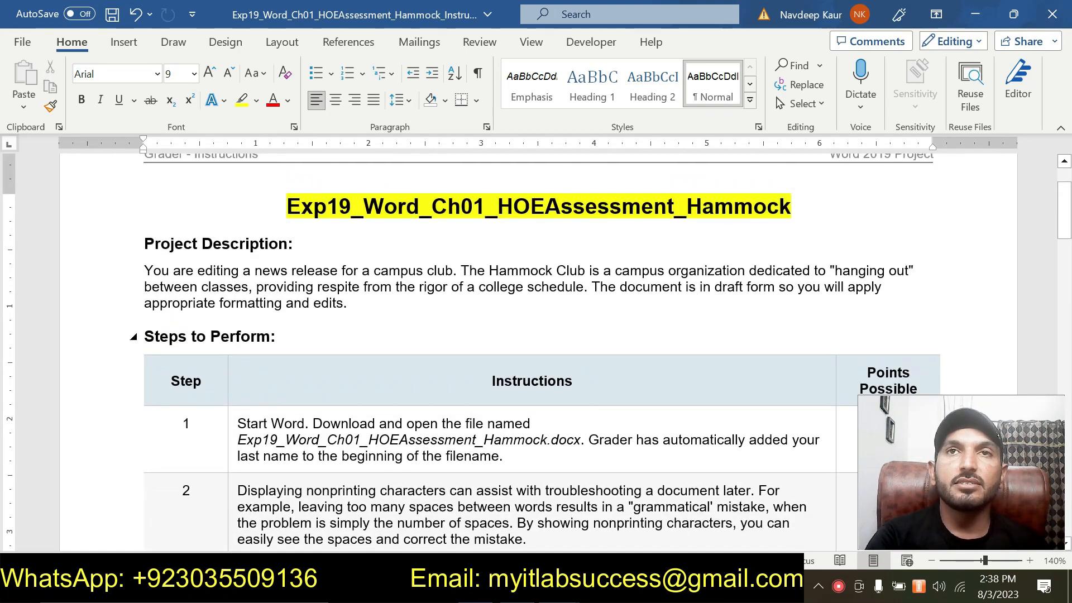
{"action": "left_click_drag", "start_coordinate": [350, 305], "coordinate": [173, 250]}
{"action": "left_click", "coordinate": [370, 307]}
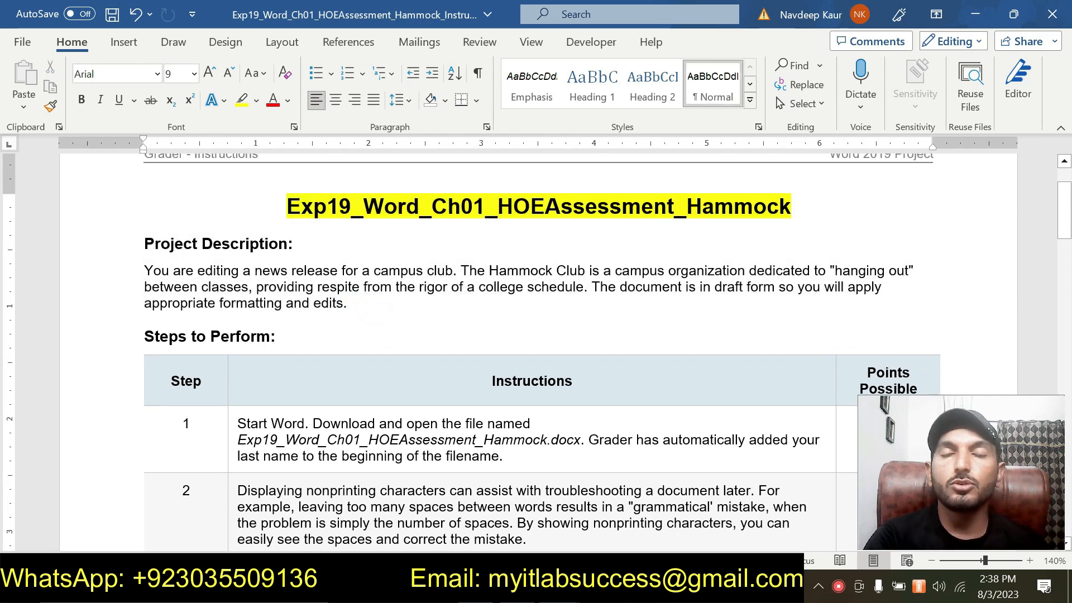
{"action": "scroll", "coordinate": [370, 307], "scroll_direction": "down", "scroll_amount": 12}
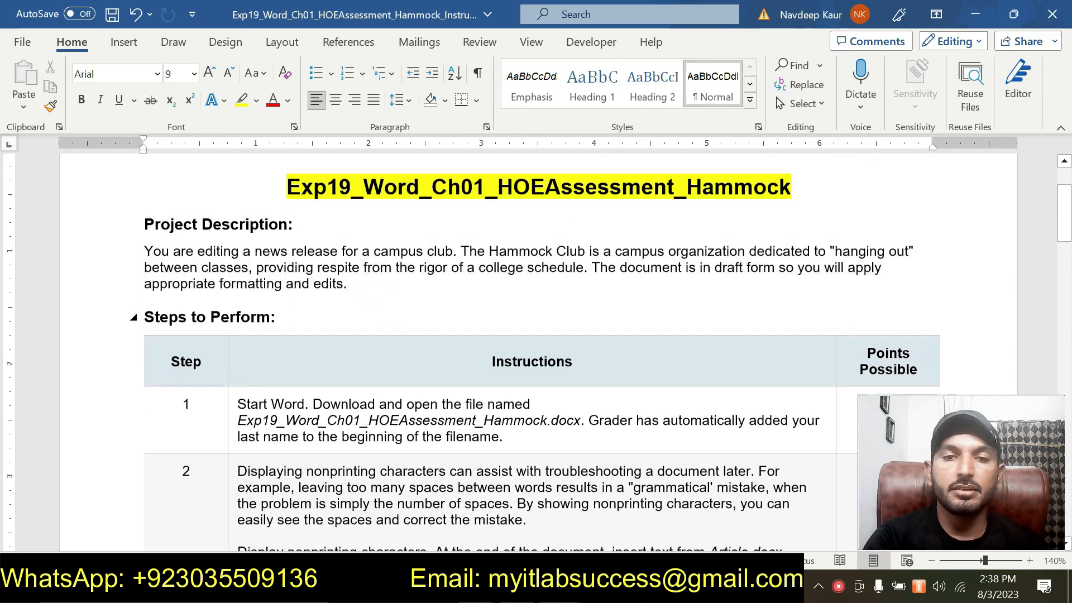
{"action": "scroll", "coordinate": [306, 245], "scroll_direction": "down", "scroll_amount": 15}
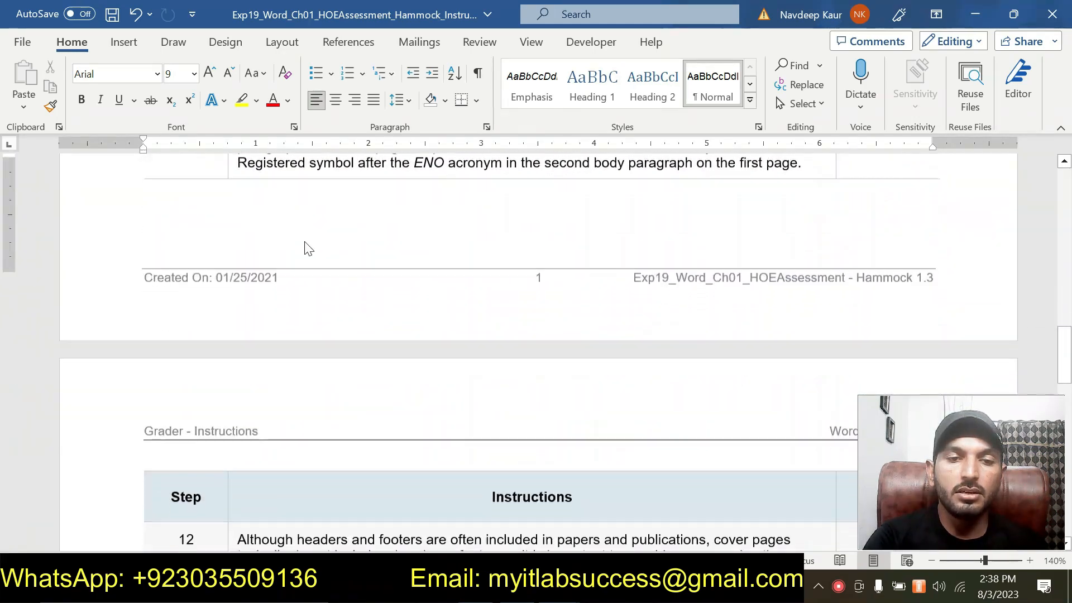
{"action": "scroll", "coordinate": [309, 248], "scroll_direction": "up", "scroll_amount": 6}
{"action": "scroll", "coordinate": [309, 248], "scroll_direction": "up", "scroll_amount": 20}
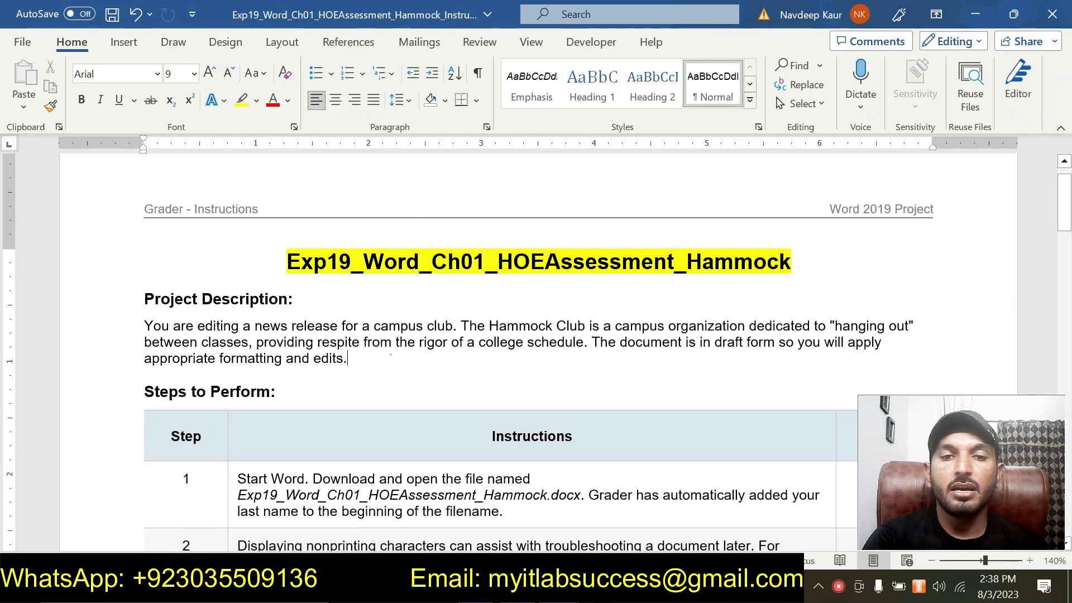
{"action": "left_click", "coordinate": [391, 357]}
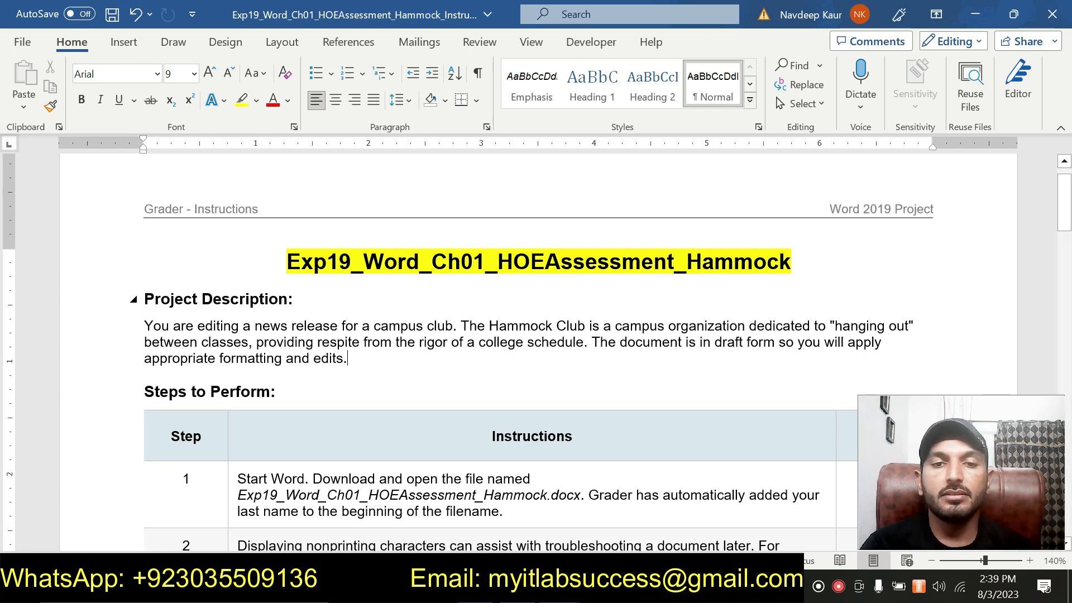
Highlight the step 1 instruction in yellow, then bring up The Breeze Hammock Club document
{"action": "scroll", "coordinate": [526, 445], "scroll_direction": "down", "scroll_amount": 3}
{"action": "scroll", "coordinate": [526, 445], "scroll_direction": "up", "scroll_amount": 2}
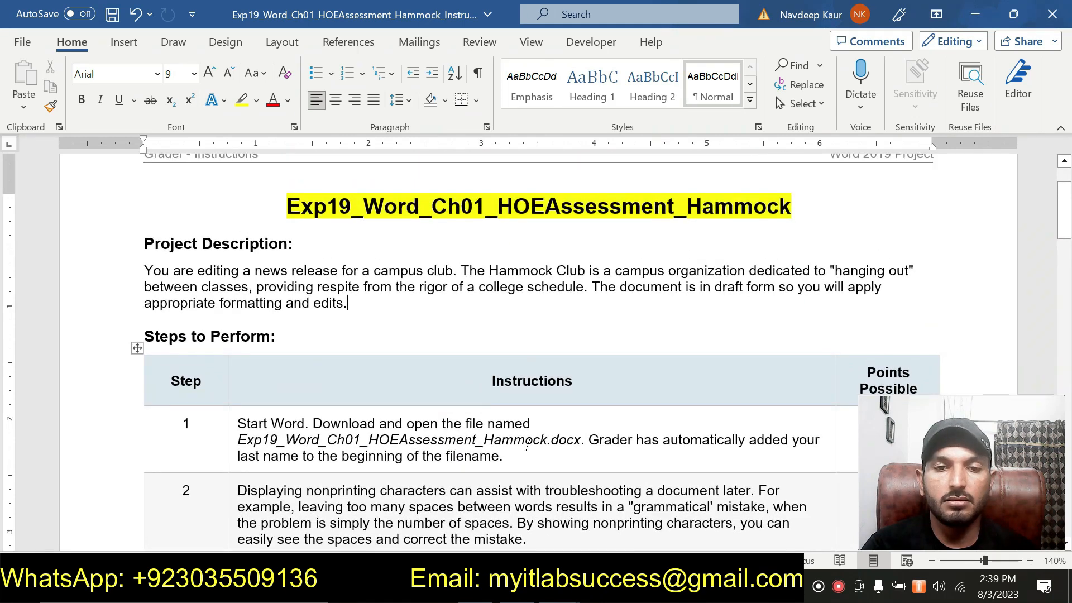
{"action": "triple_click", "coordinate": [508, 462]}
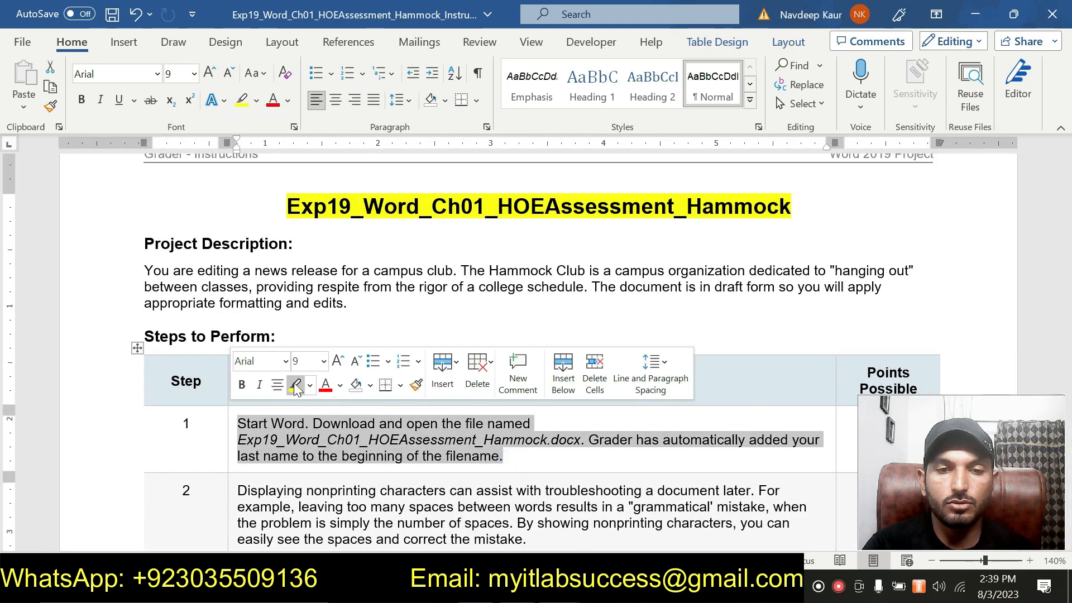
{"action": "left_click", "coordinate": [295, 384]}
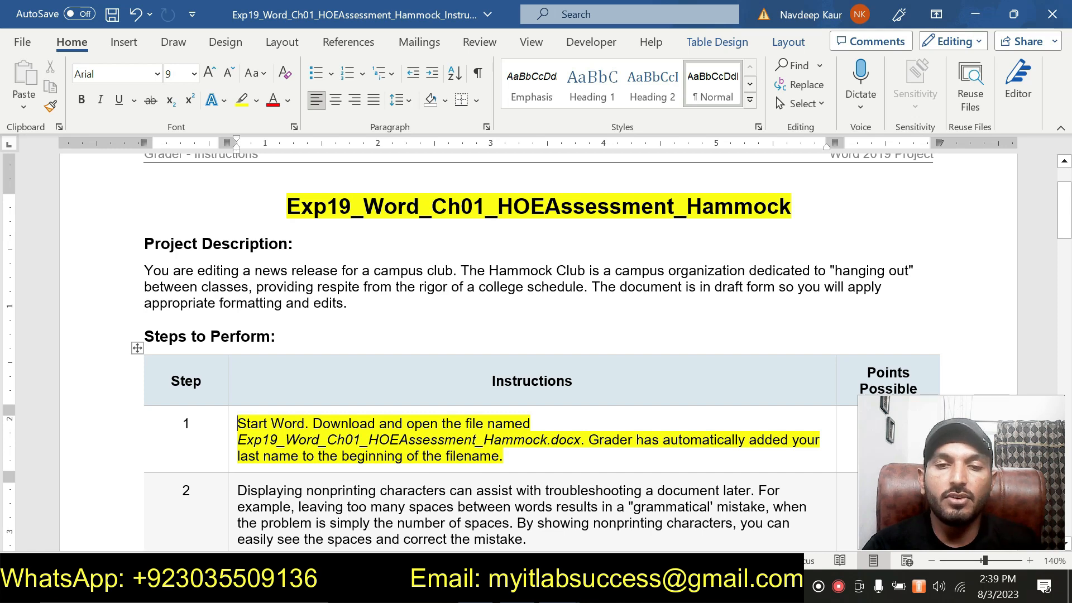
{"action": "left_click", "coordinate": [559, 588]}
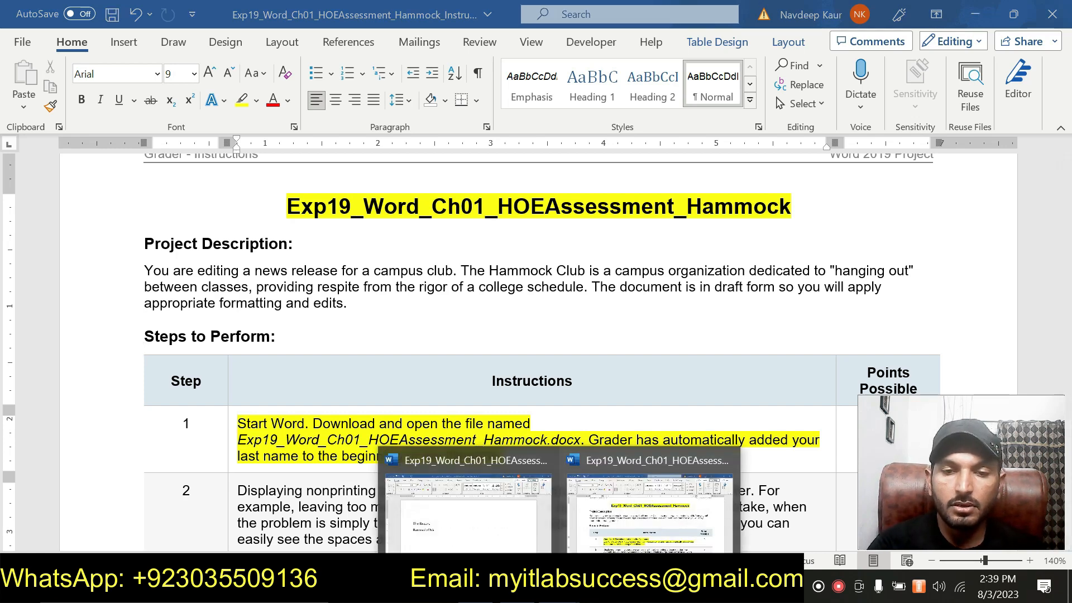
{"action": "left_click", "coordinate": [441, 520]}
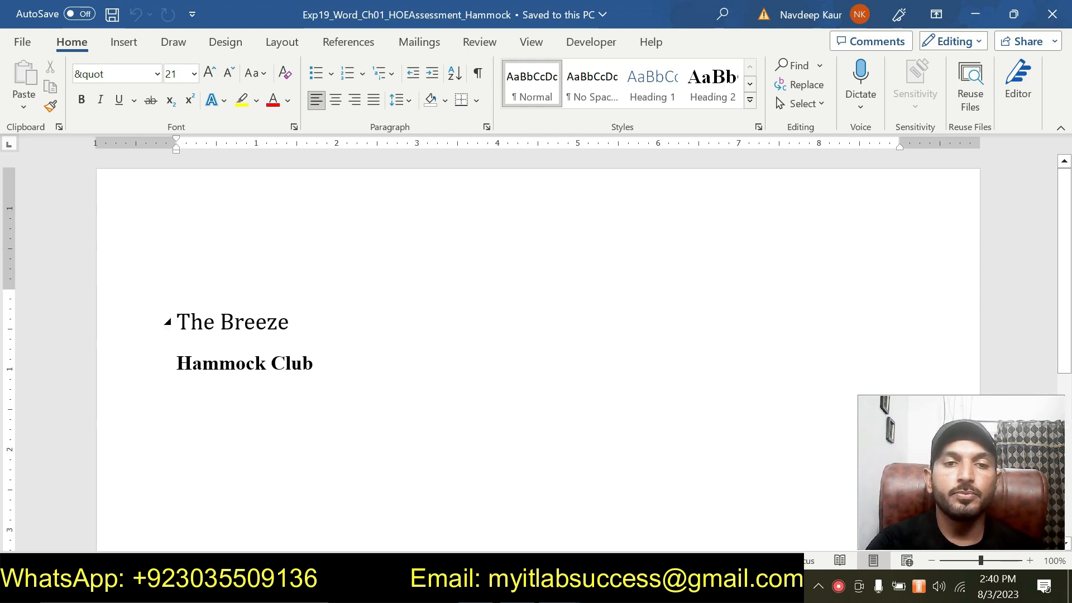
Back in the instructions, remove the yellow highlight from step 1
{"action": "mouse_move", "coordinate": [558, 591]}
{"action": "left_click", "coordinate": [658, 511]}
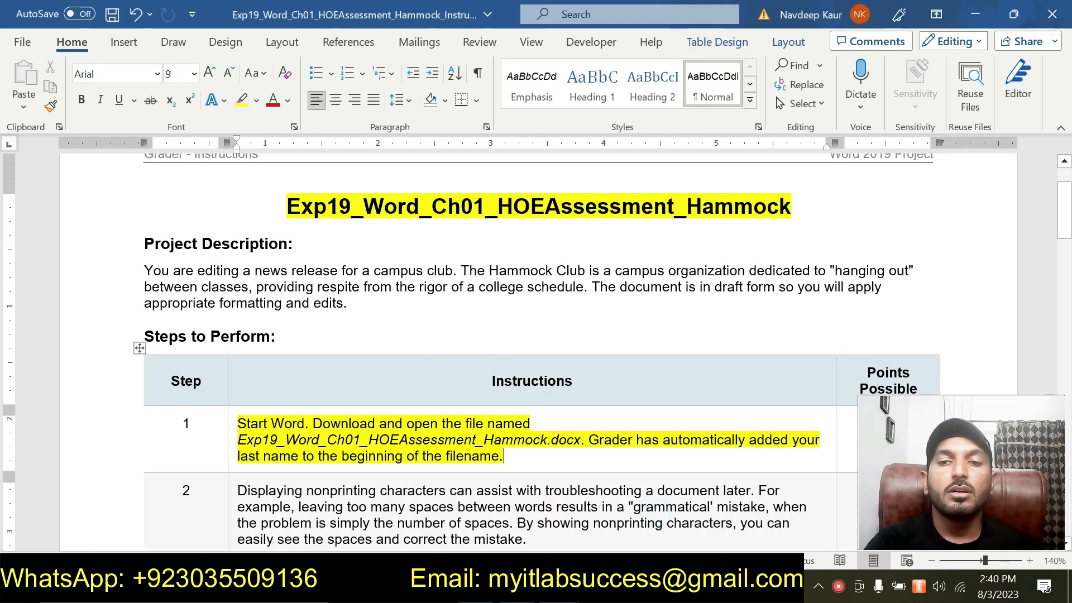
{"action": "left_click_drag", "start_coordinate": [514, 457], "coordinate": [238, 425]}
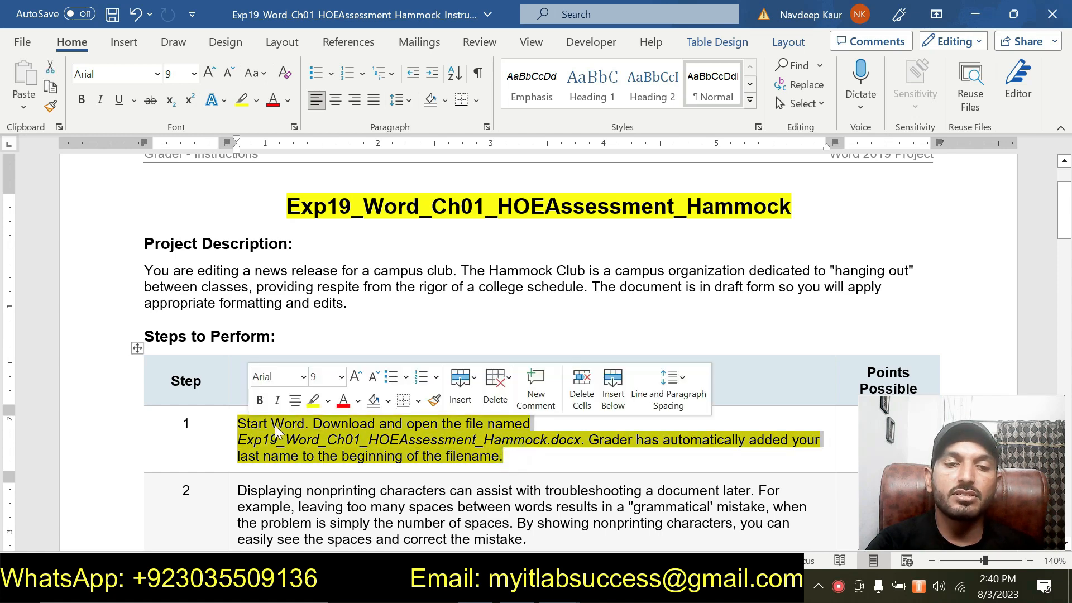
{"action": "left_click", "coordinate": [313, 399]}
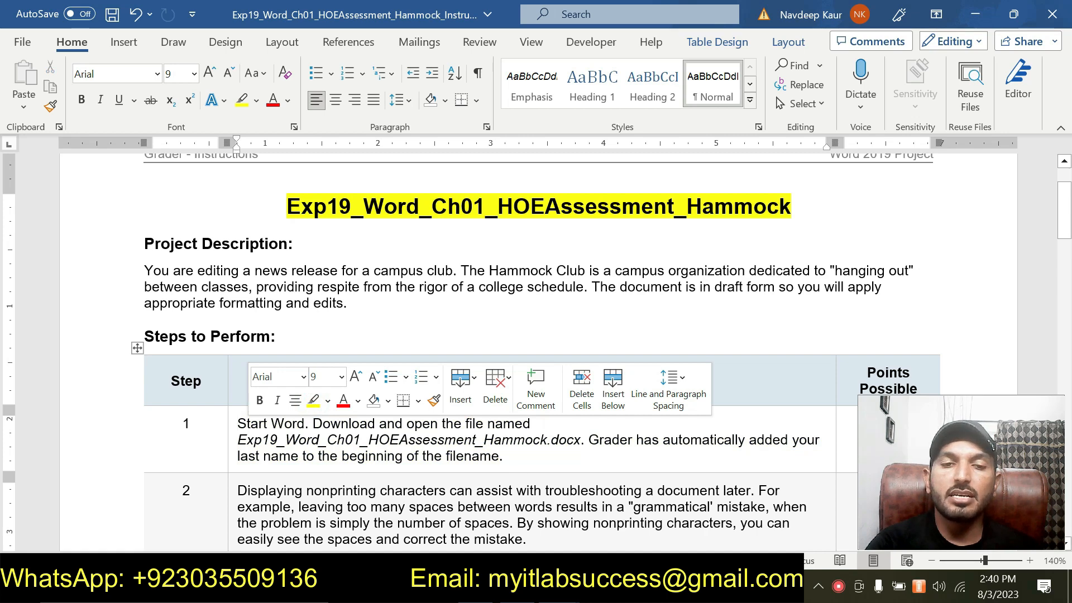
Highlight both paragraphs of step 2 in yellow
{"action": "scroll", "coordinate": [536, 351], "scroll_direction": "down", "scroll_amount": 1}
{"action": "scroll", "coordinate": [536, 352], "scroll_direction": "down", "scroll_amount": 1}
{"action": "mouse_move", "coordinate": [616, 478]}
{"action": "left_mouse_down"}
{"action": "mouse_move", "coordinate": [238, 398]}
{"action": "mouse_move", "coordinate": [245, 382]}
{"action": "left_mouse_up"}
{"action": "left_click", "coordinate": [306, 355]}
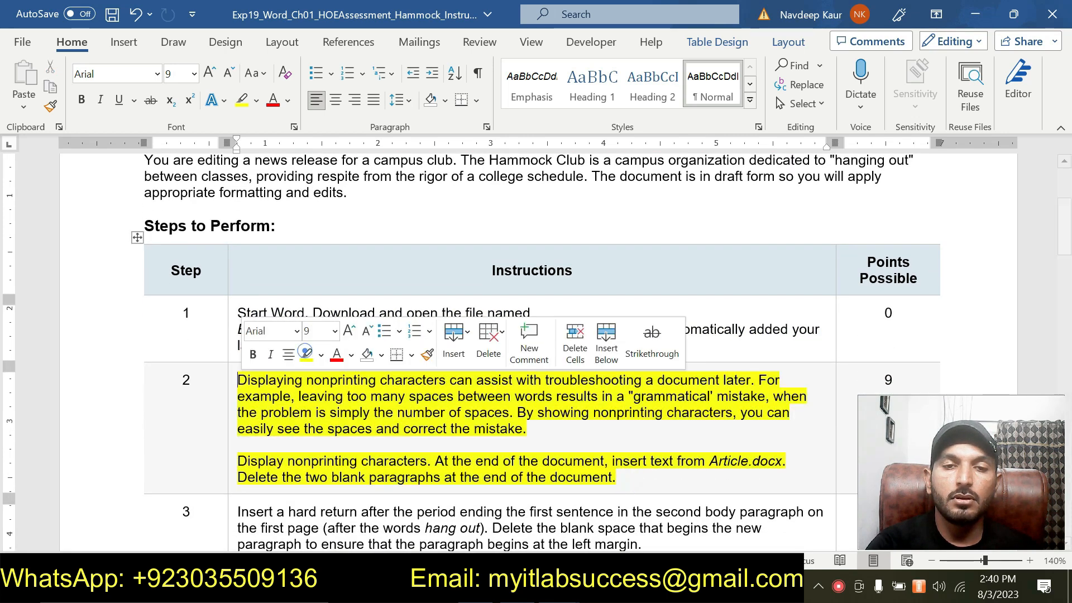
{"action": "left_click", "coordinate": [340, 441]}
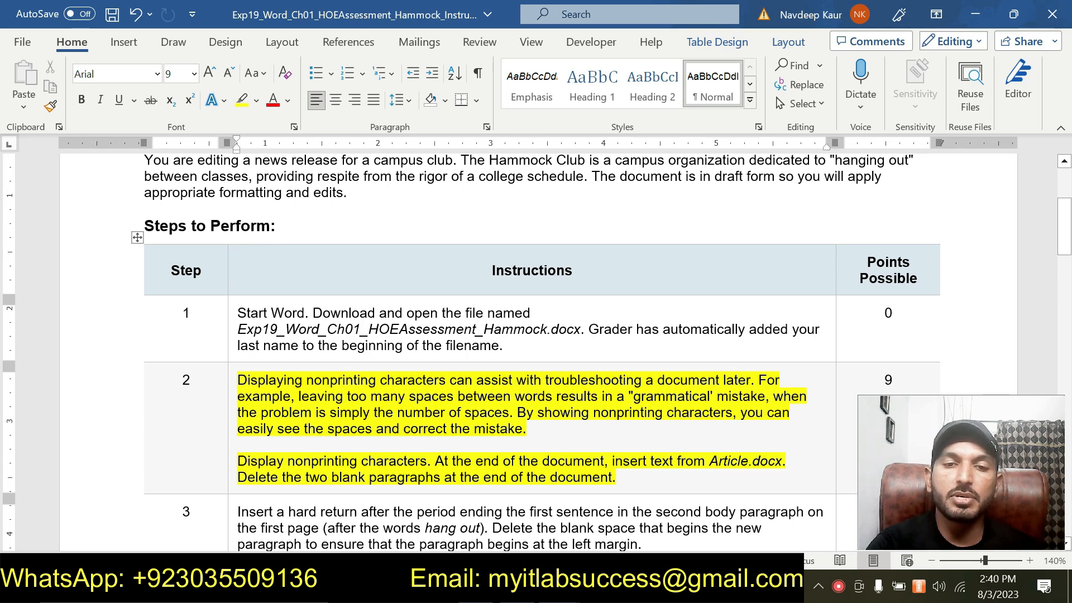
Review step 2's parts: Display nonprinting characters, Article.docx, and deleting two blank paragraphs
{"action": "left_click_drag", "start_coordinate": [526, 429], "coordinate": [238, 380]}
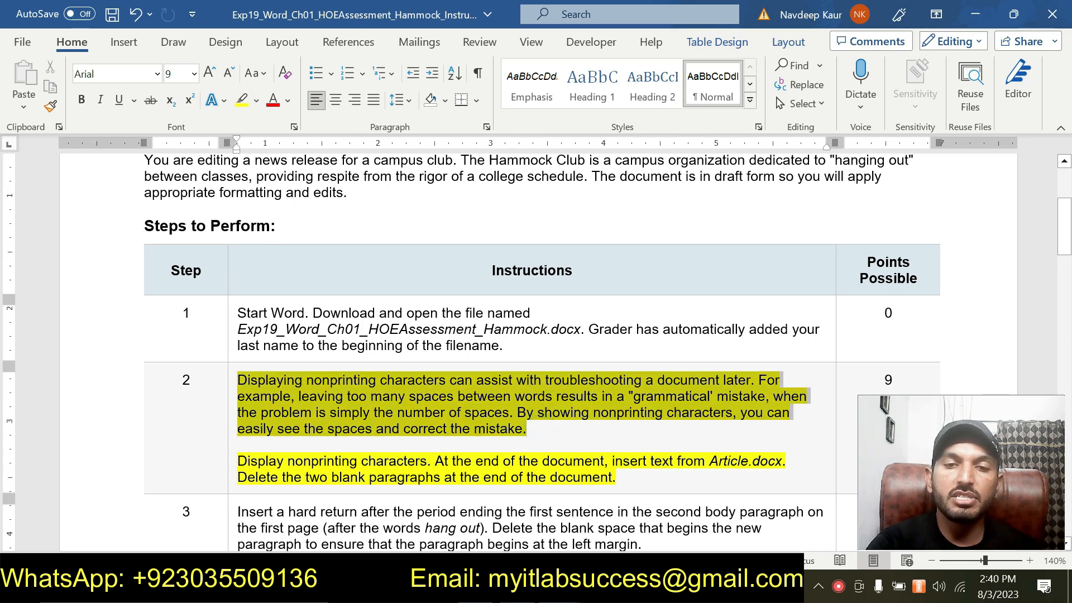
{"action": "left_click", "coordinate": [238, 380]}
{"action": "left_click_drag", "start_coordinate": [240, 461], "coordinate": [779, 465]}
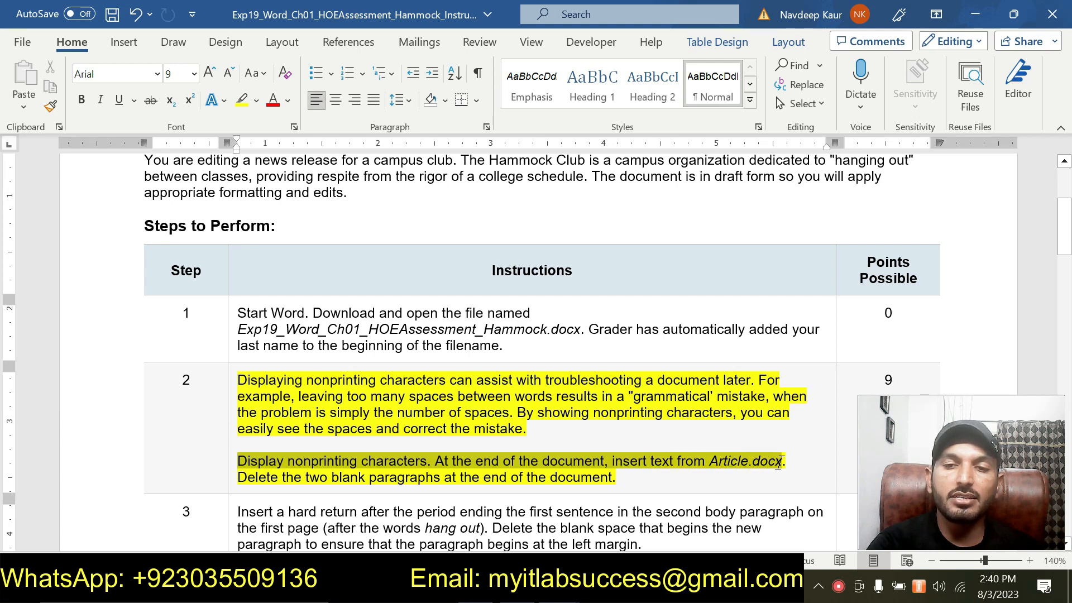
{"action": "left_click_drag", "start_coordinate": [243, 477], "coordinate": [615, 477]}
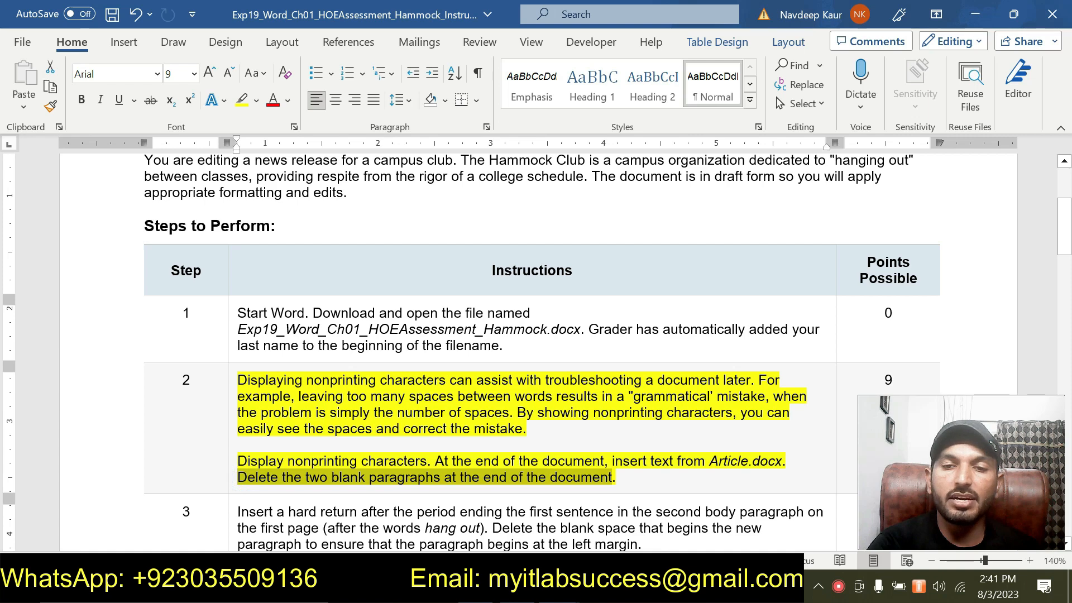
{"action": "left_click", "coordinate": [311, 478]}
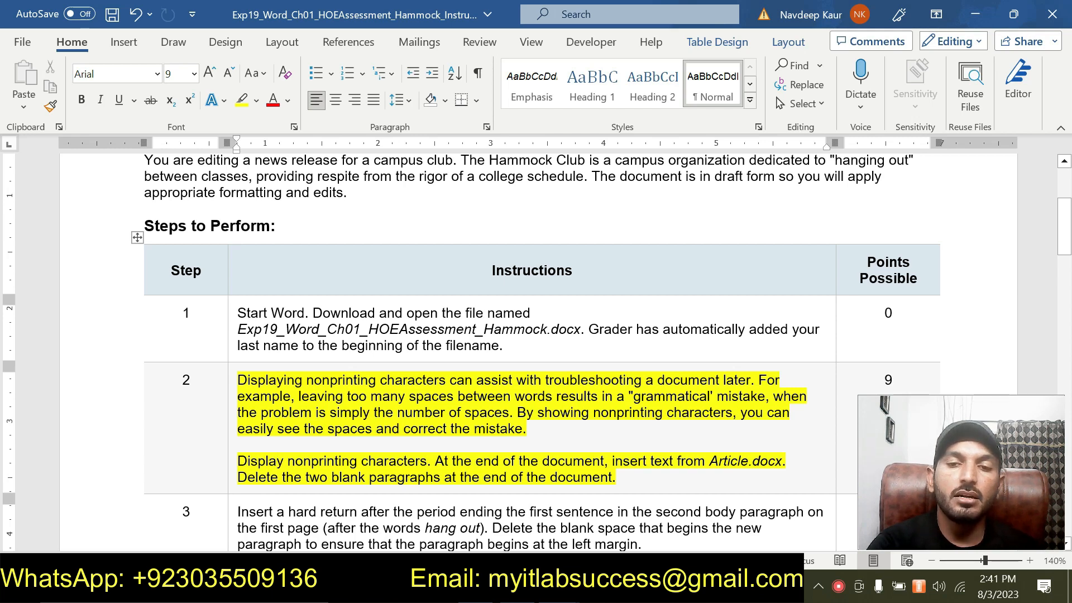
{"action": "left_click_drag", "start_coordinate": [708, 461], "coordinate": [787, 464]}
{"action": "left_click", "coordinate": [659, 473]}
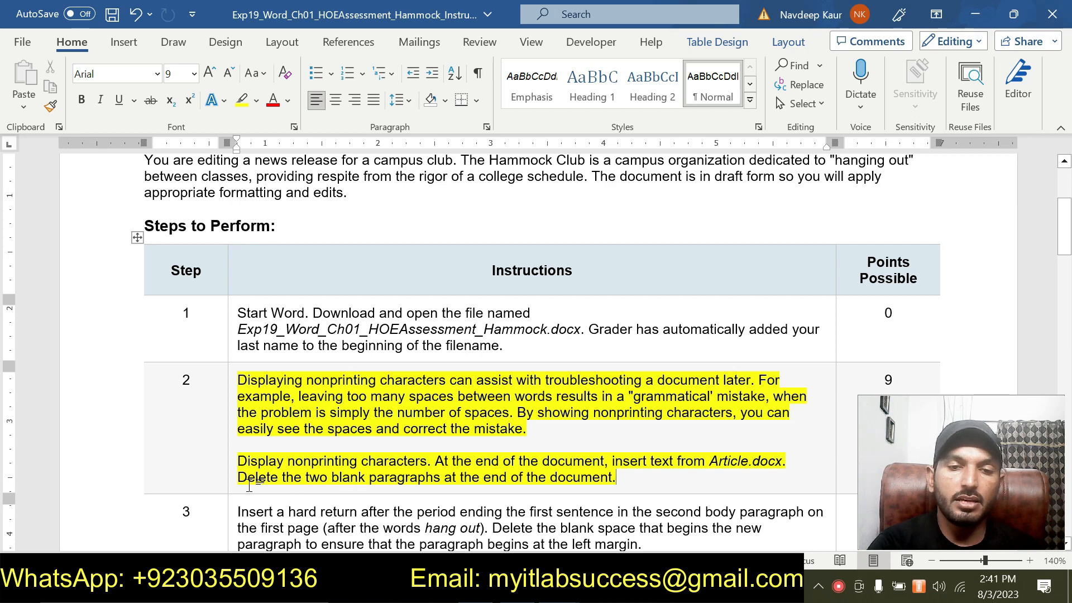
{"action": "left_click_drag", "start_coordinate": [237, 478], "coordinate": [616, 478]}
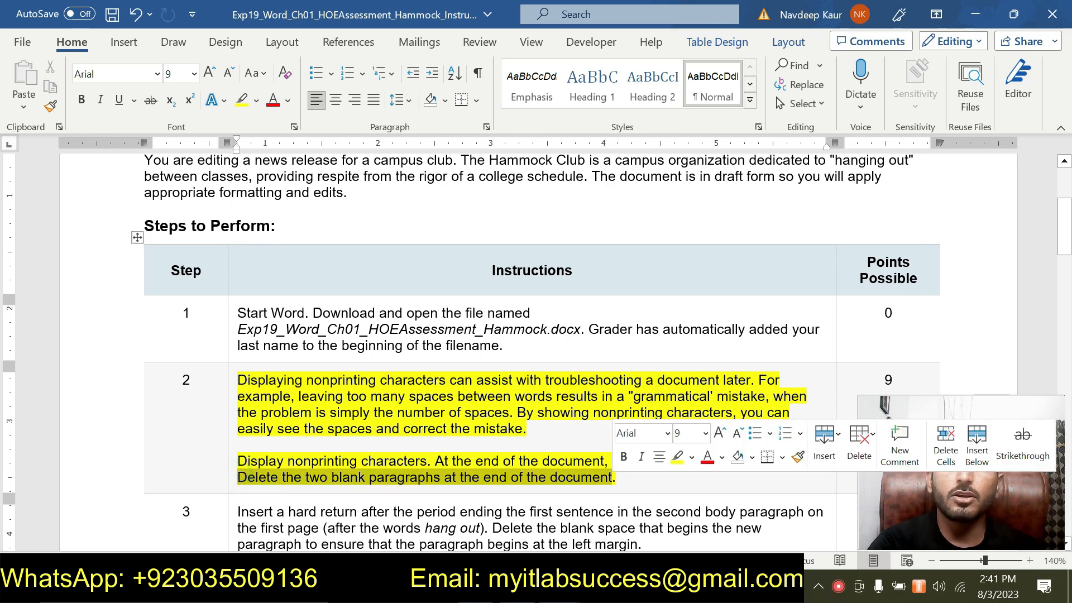
{"action": "left_click", "coordinate": [398, 462]}
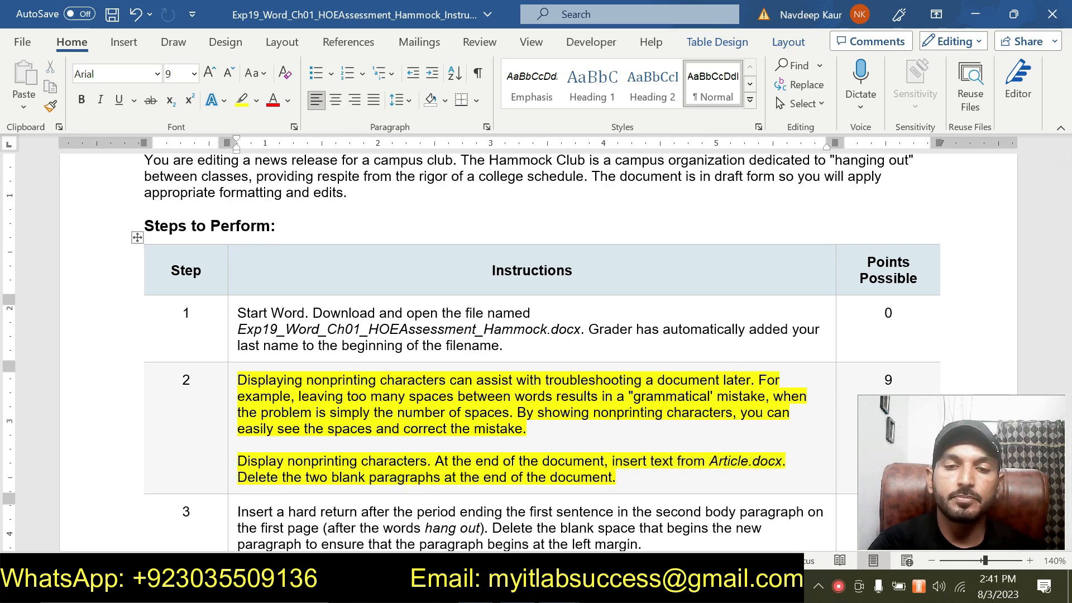
Open Article.docx from the Chapter 1 Hammock folder, take all its text, and close it
{"action": "left_click", "coordinate": [474, 503]}
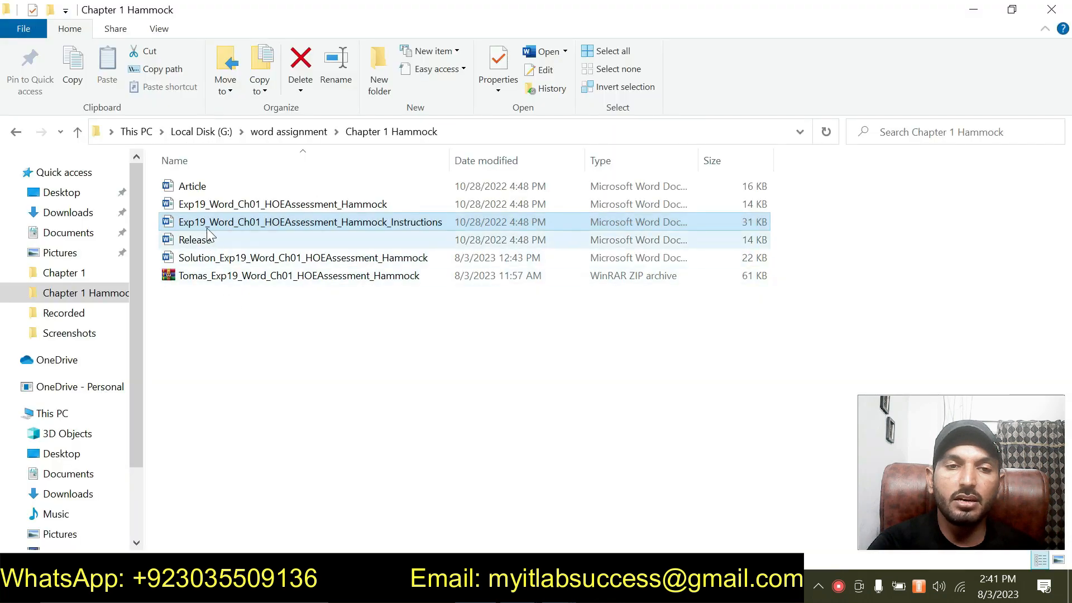
{"action": "double_click", "coordinate": [196, 188]}
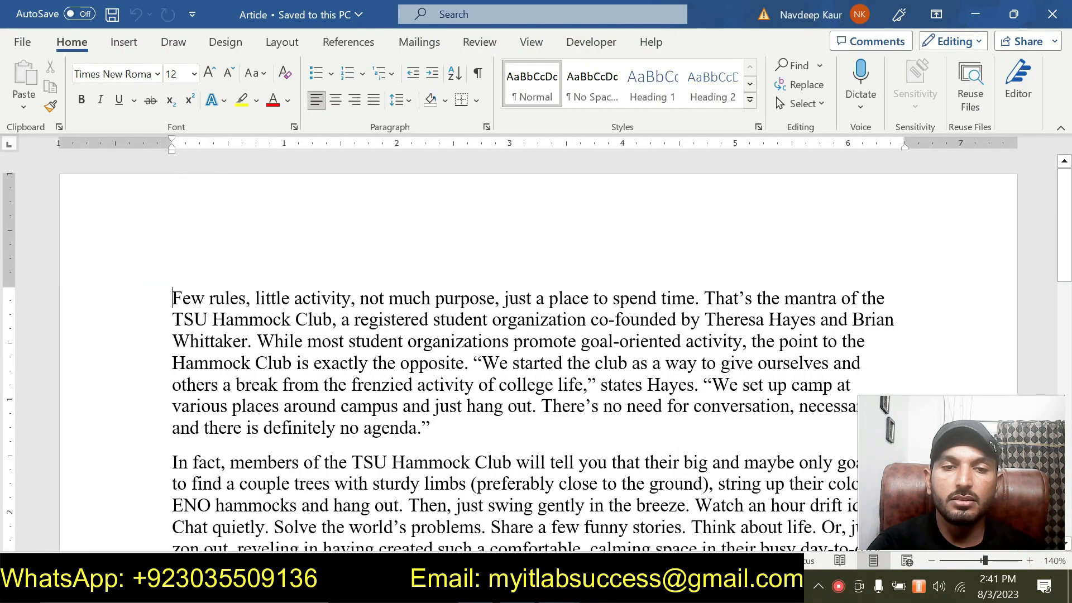
{"action": "key", "text": "ctrl+a"}
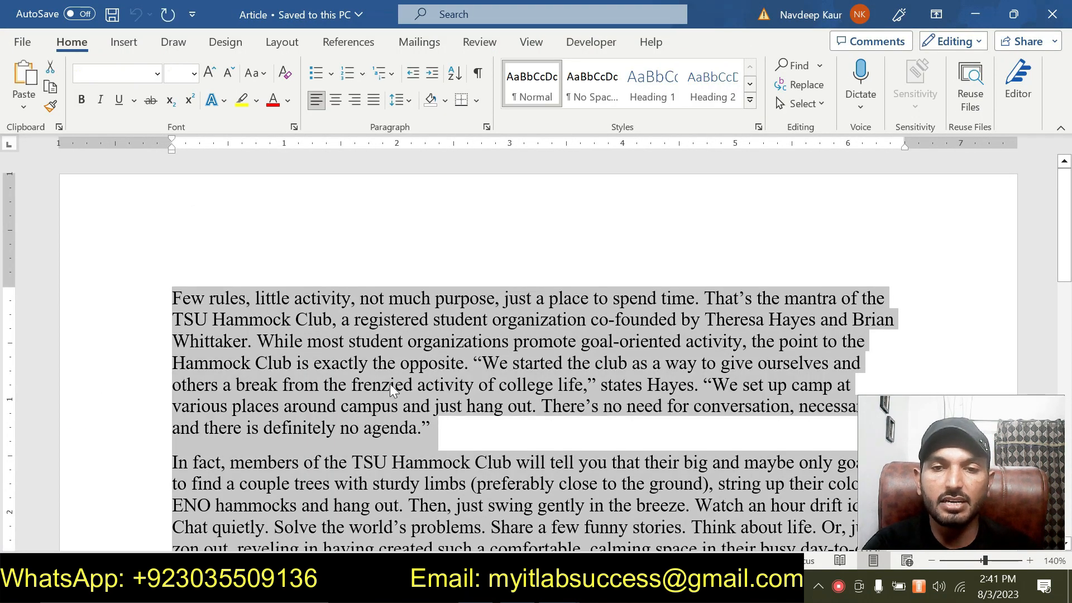
{"action": "left_click", "coordinate": [1053, 14]}
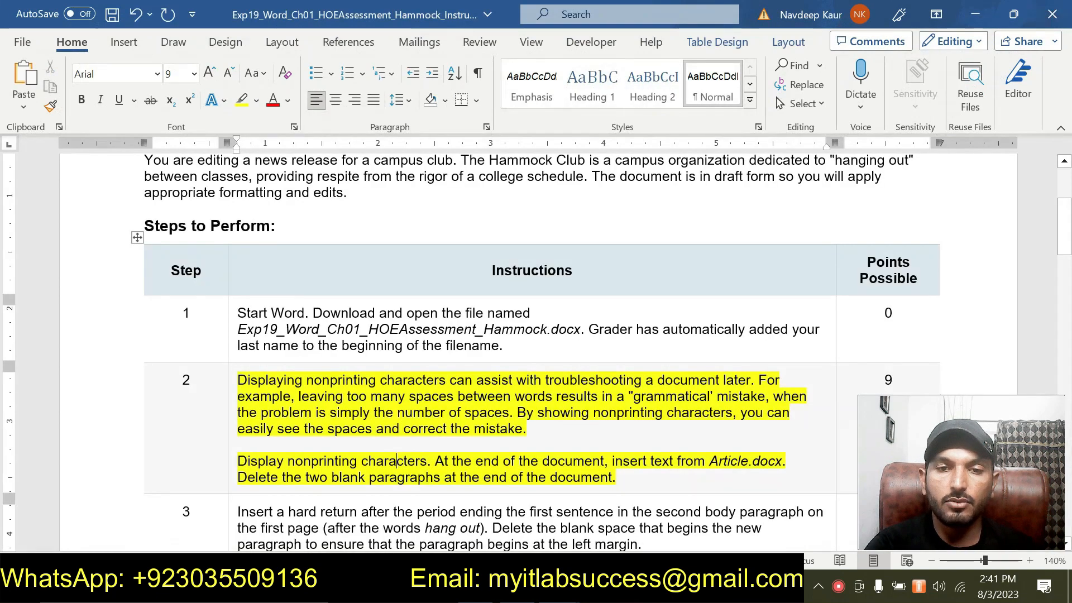
Show nonprinting marks, paste the article below the heading, and remove the trailing blank paragraphs
{"action": "mouse_move", "coordinate": [597, 536]}
{"action": "left_click", "coordinate": [525, 516]}
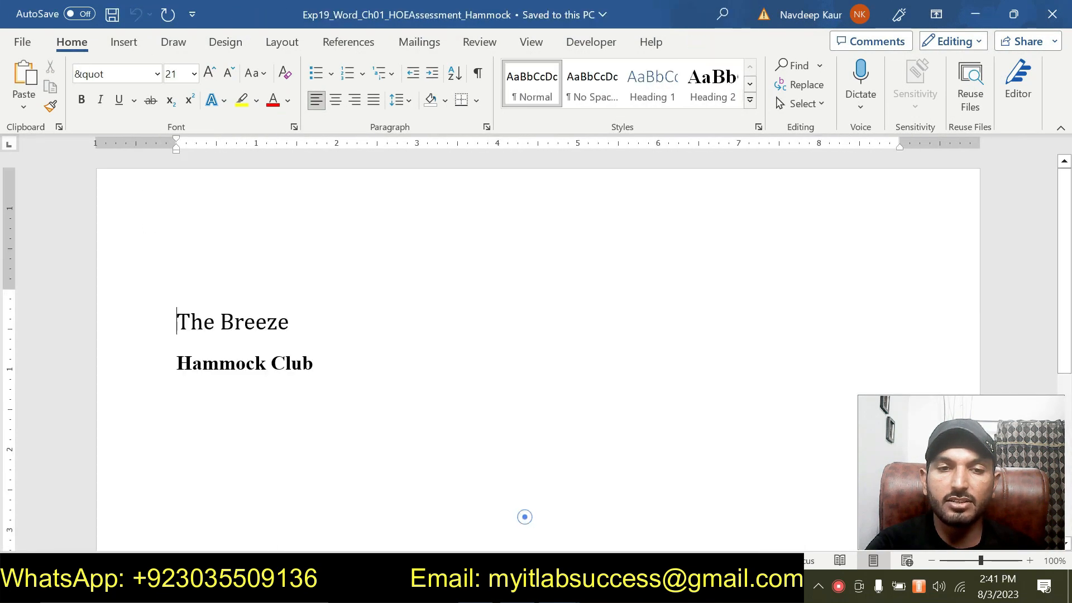
{"action": "left_click", "coordinate": [481, 71]}
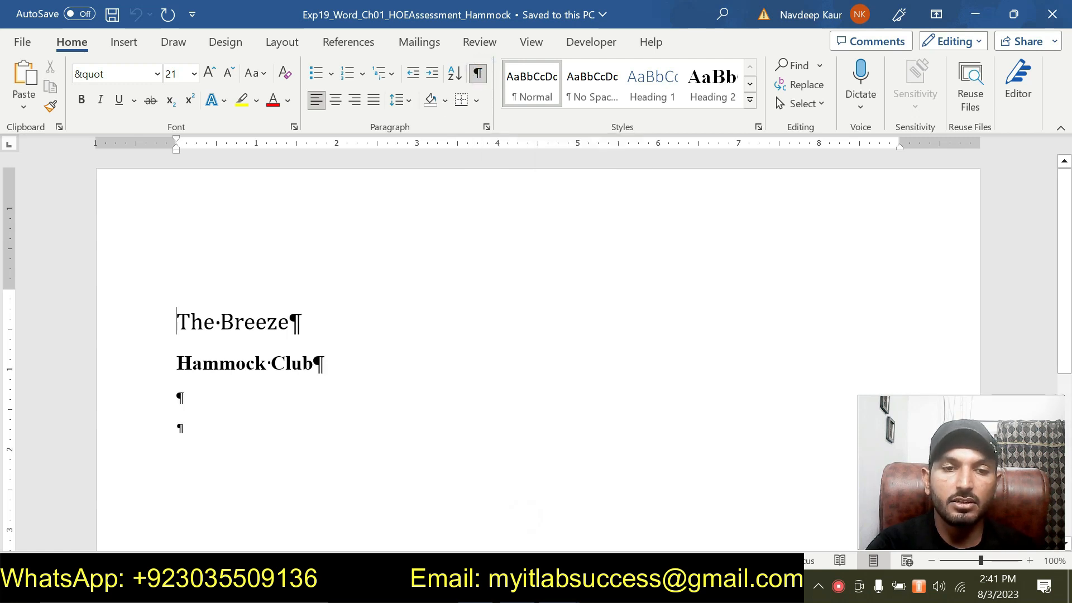
{"action": "left_click", "coordinate": [177, 428]}
{"action": "key", "text": "ctrl+v"}
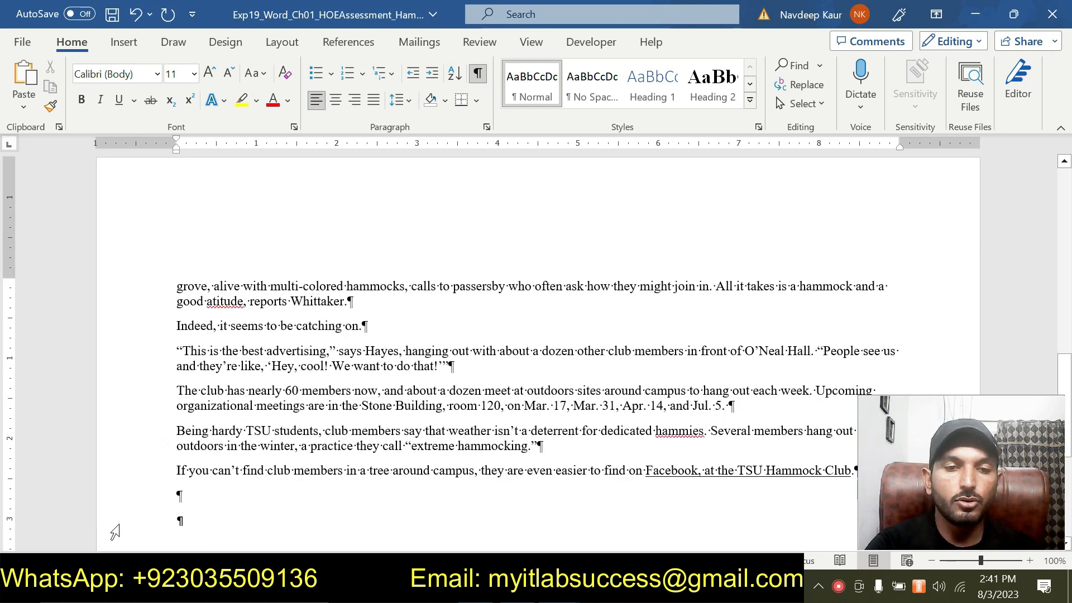
{"action": "key", "text": "BackSpace"}
{"action": "key", "text": "BackSpace"}
{"action": "key", "text": "ctrl+Home"}
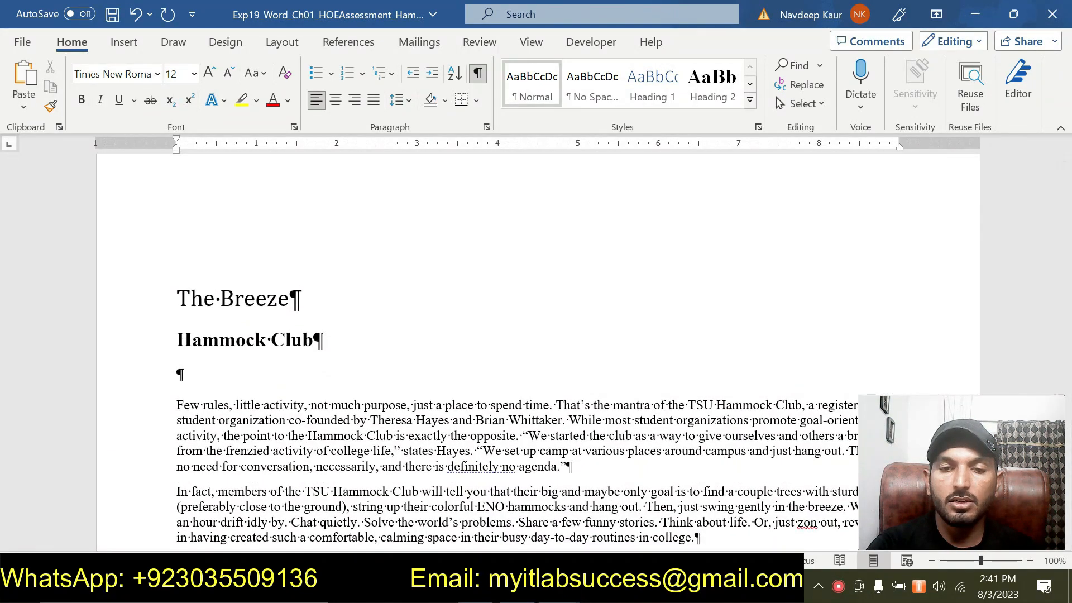
Clear step 2's yellow highlight and highlight step 3's hard-return instruction in yellow
{"action": "left_click", "coordinate": [687, 520]}
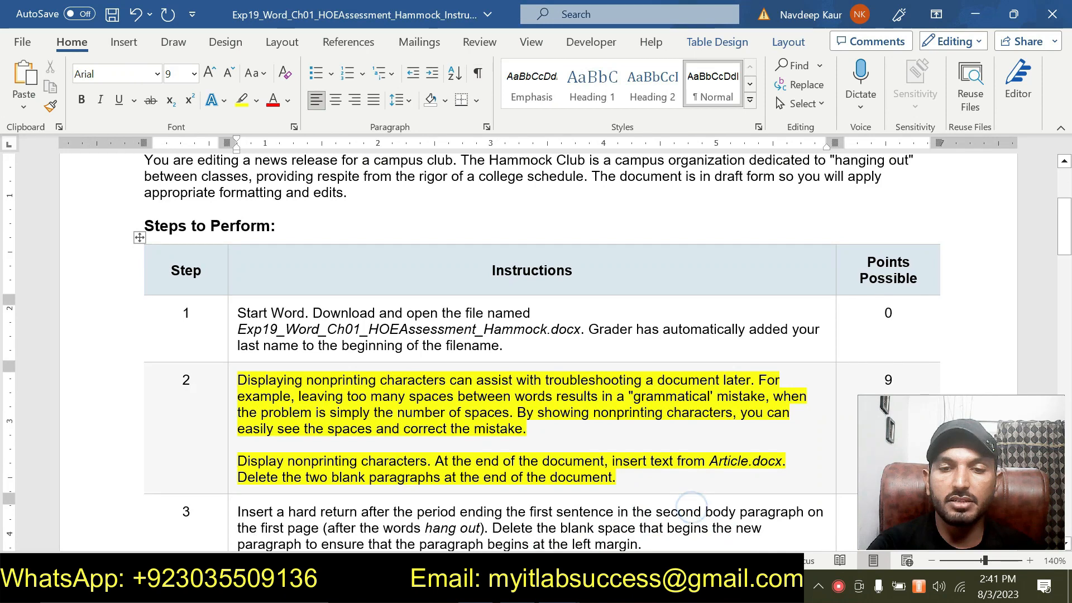
{"action": "left_click_drag", "start_coordinate": [627, 477], "coordinate": [240, 380]}
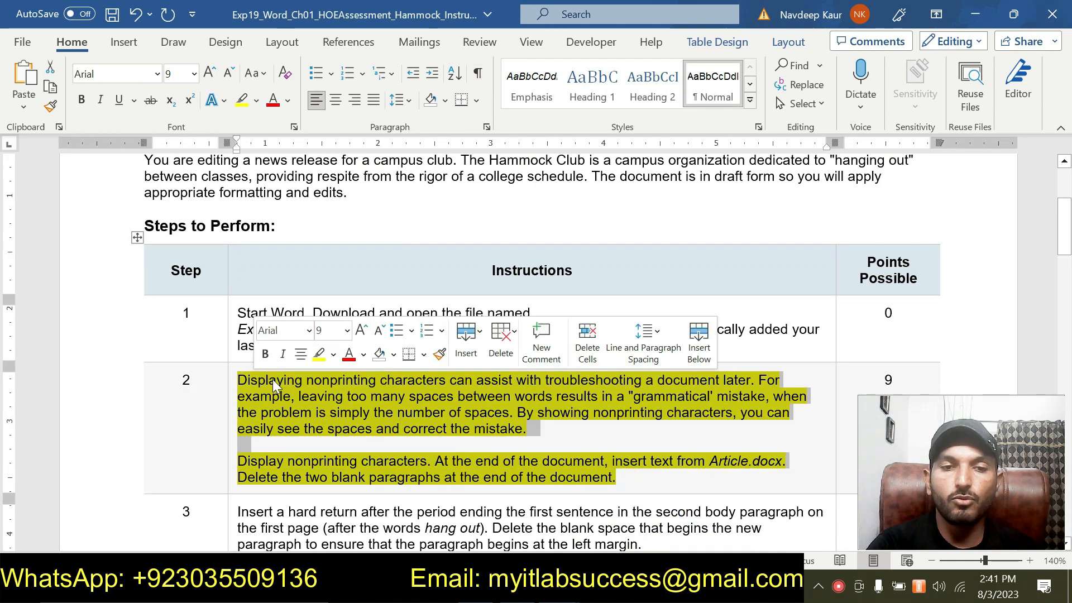
{"action": "left_click", "coordinate": [317, 354]}
{"action": "scroll", "coordinate": [316, 354], "scroll_direction": "down", "scroll_amount": 3}
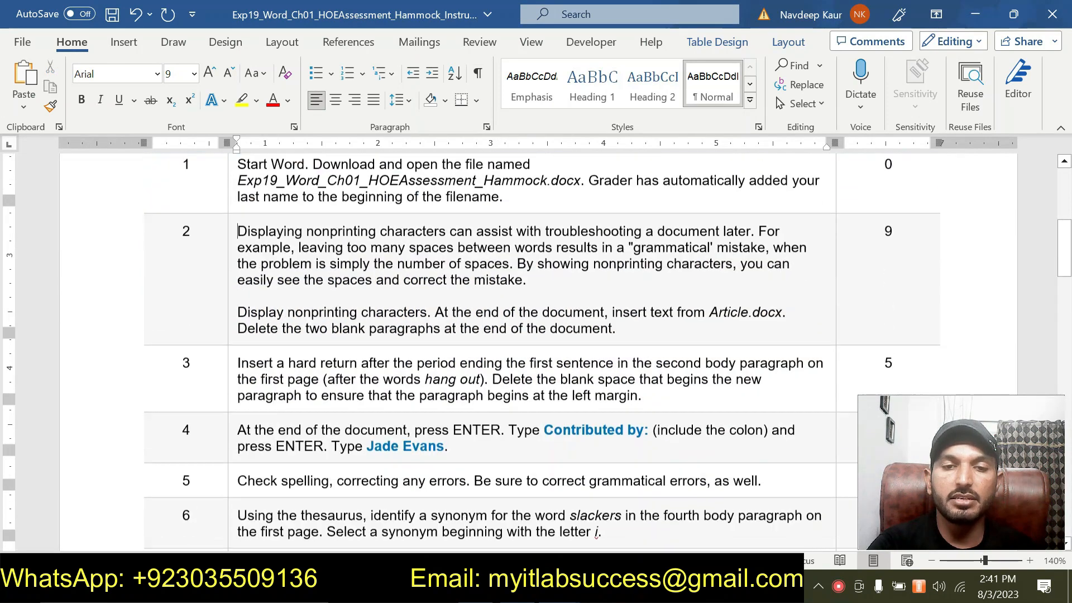
{"action": "left_click", "coordinate": [687, 374]}
{"action": "left_click_drag", "start_coordinate": [687, 375], "coordinate": [240, 349]}
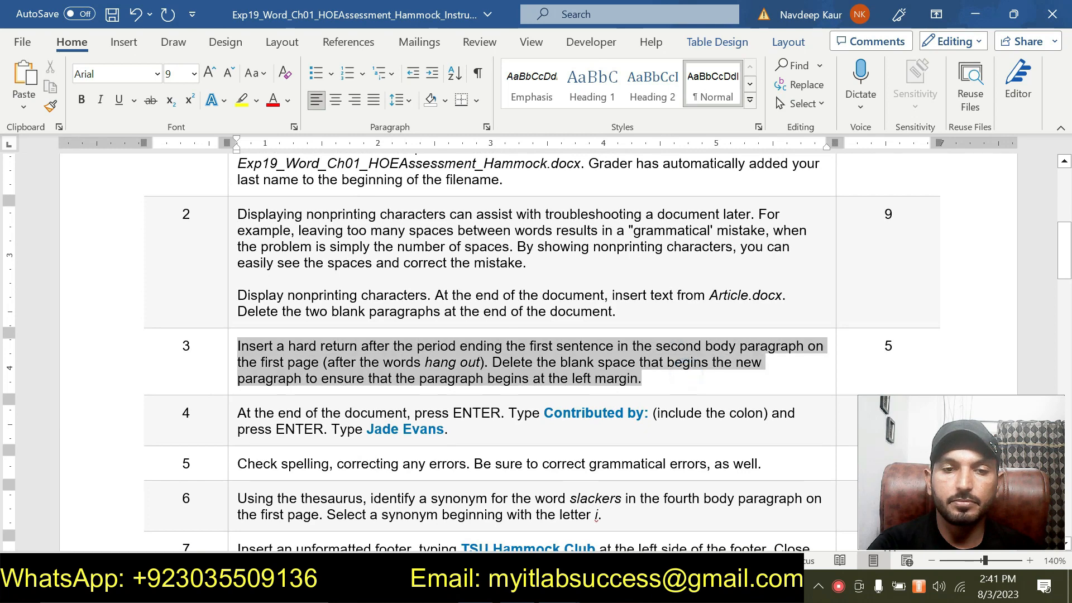
{"action": "left_click", "coordinate": [305, 322]}
{"action": "left_click", "coordinate": [396, 378]}
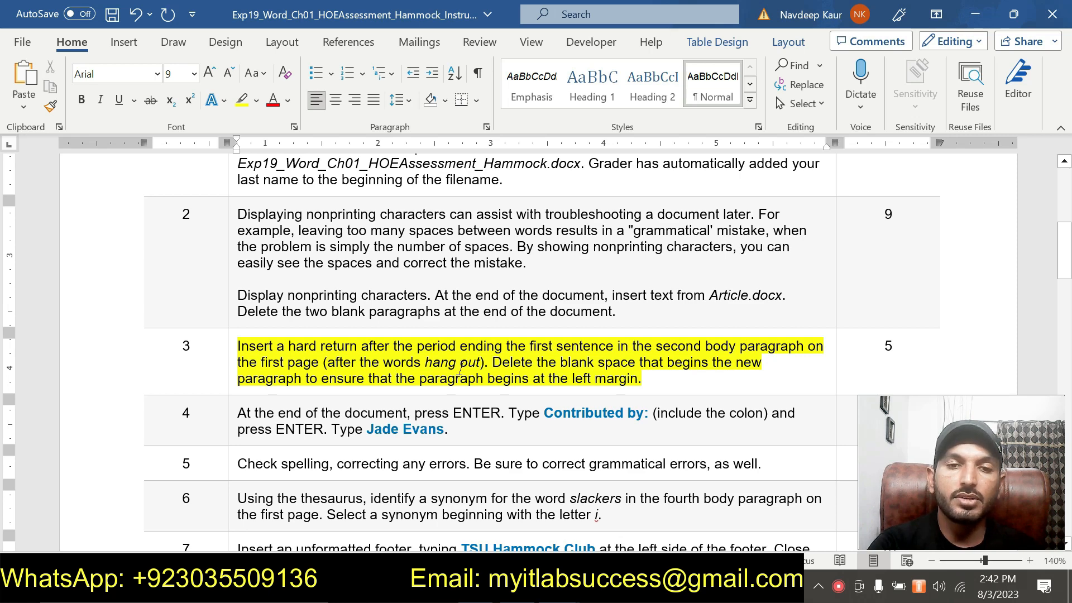
Review the 'hang out' wording in step 3, then return to the Hammock Club document
{"action": "left_click_drag", "start_coordinate": [425, 361], "coordinate": [479, 363]}
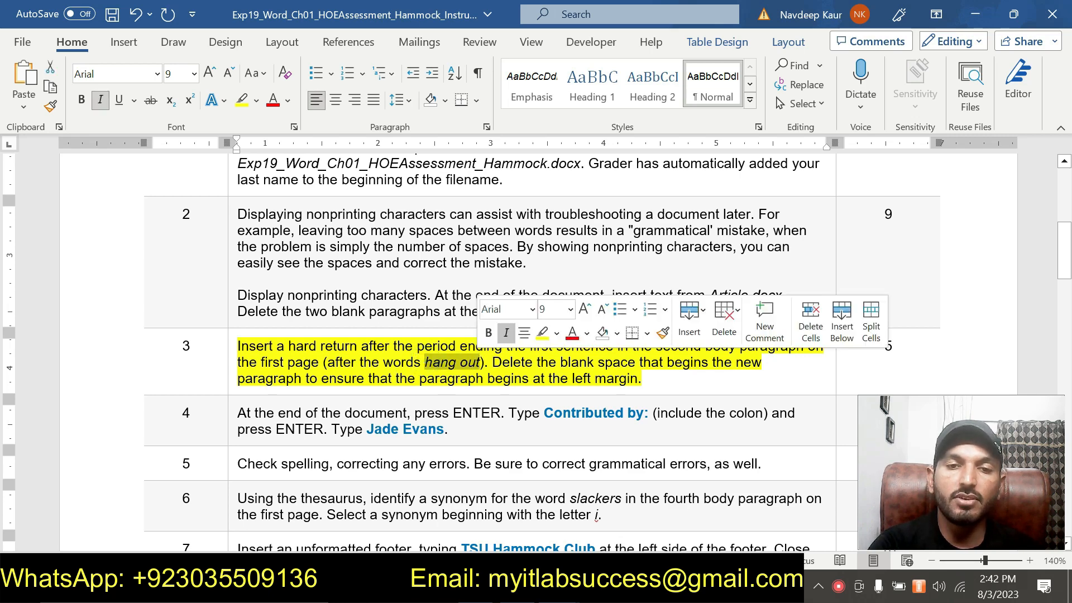
{"action": "left_click", "coordinate": [440, 363]}
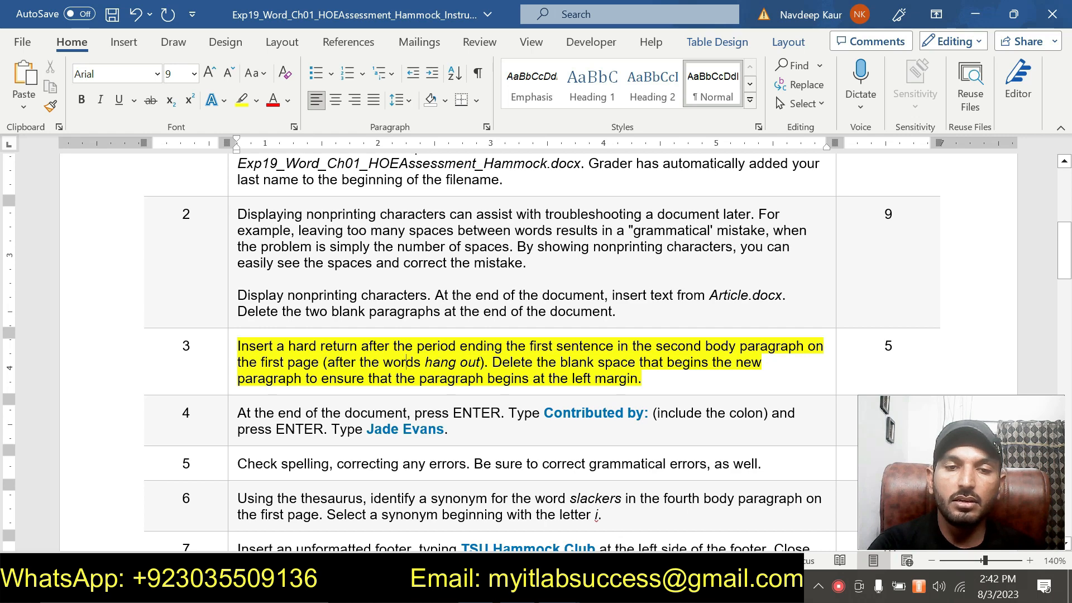
{"action": "left_click_drag", "start_coordinate": [491, 363], "coordinate": [642, 379]}
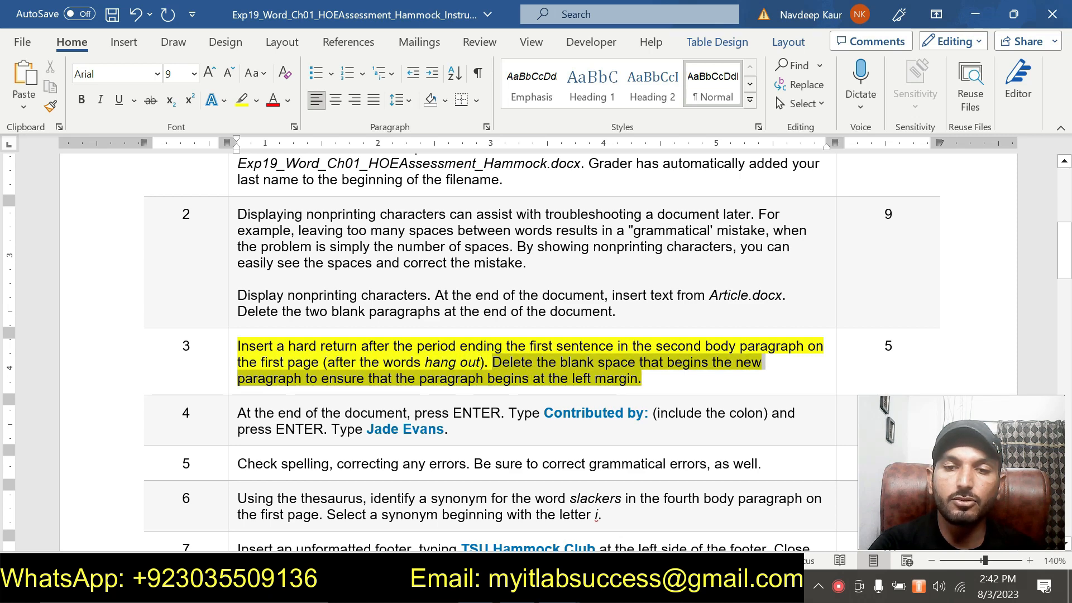
{"action": "left_click", "coordinate": [449, 364]}
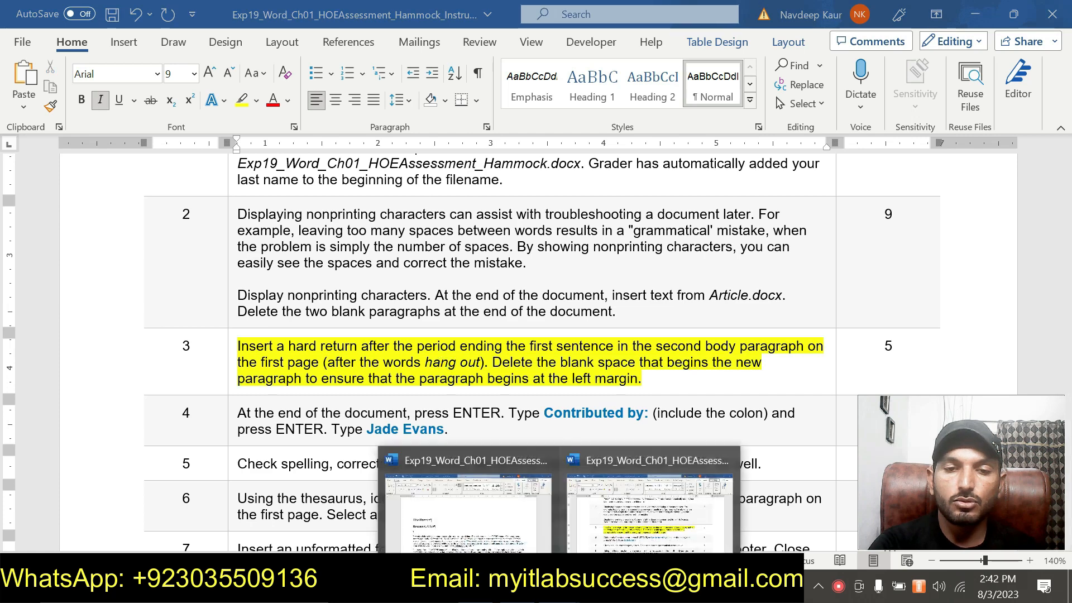
{"action": "left_click", "coordinate": [468, 522]}
Break the second body paragraph after 'hang out.' and delete the space before 'Then'
{"action": "scroll", "coordinate": [167, 371], "scroll_direction": "down", "scroll_amount": 3}
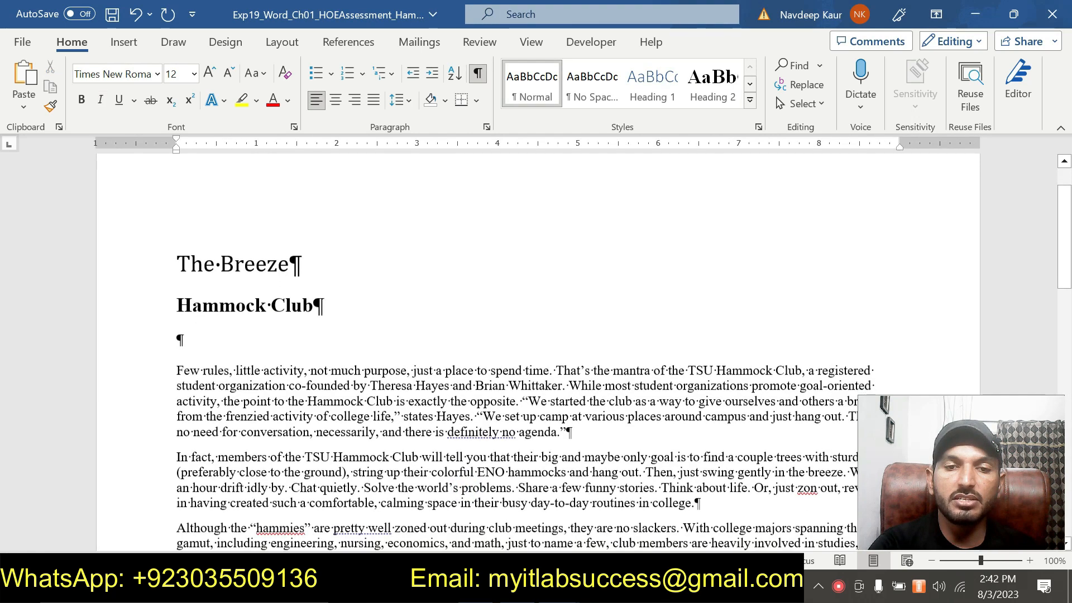
{"action": "left_click_drag", "start_coordinate": [695, 377], "coordinate": [176, 330]}
{"action": "left_click", "coordinate": [546, 360]}
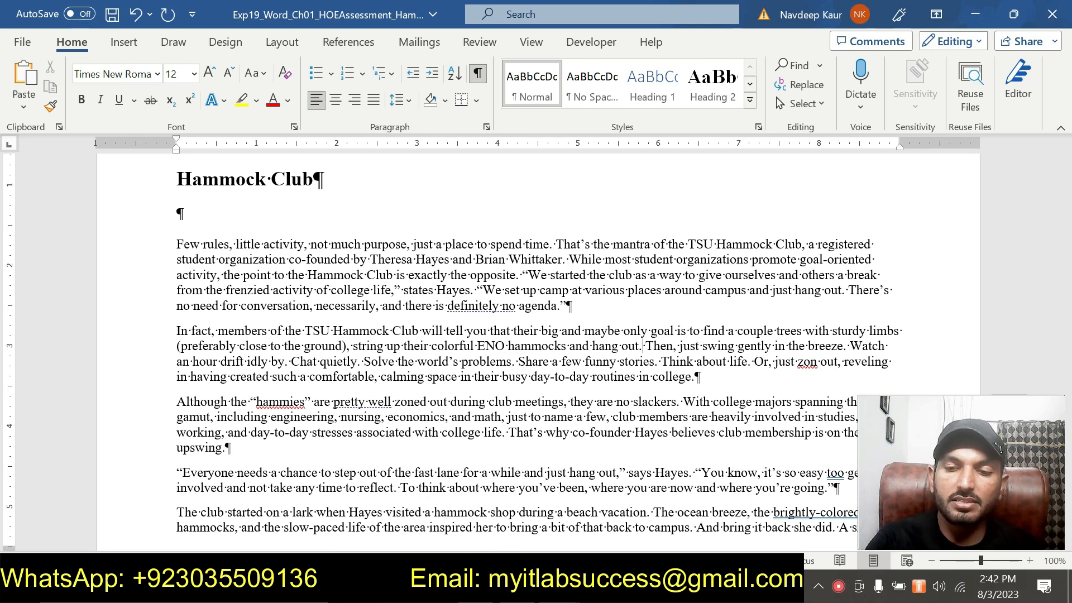
{"action": "key", "text": "Return"}
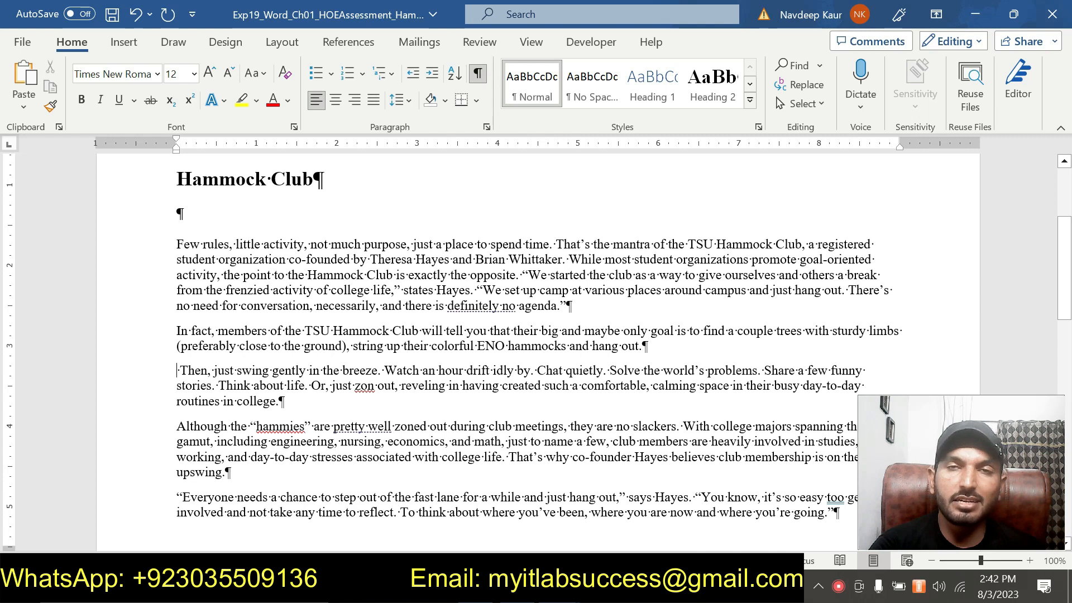
{"action": "left_click", "coordinate": [179, 375]}
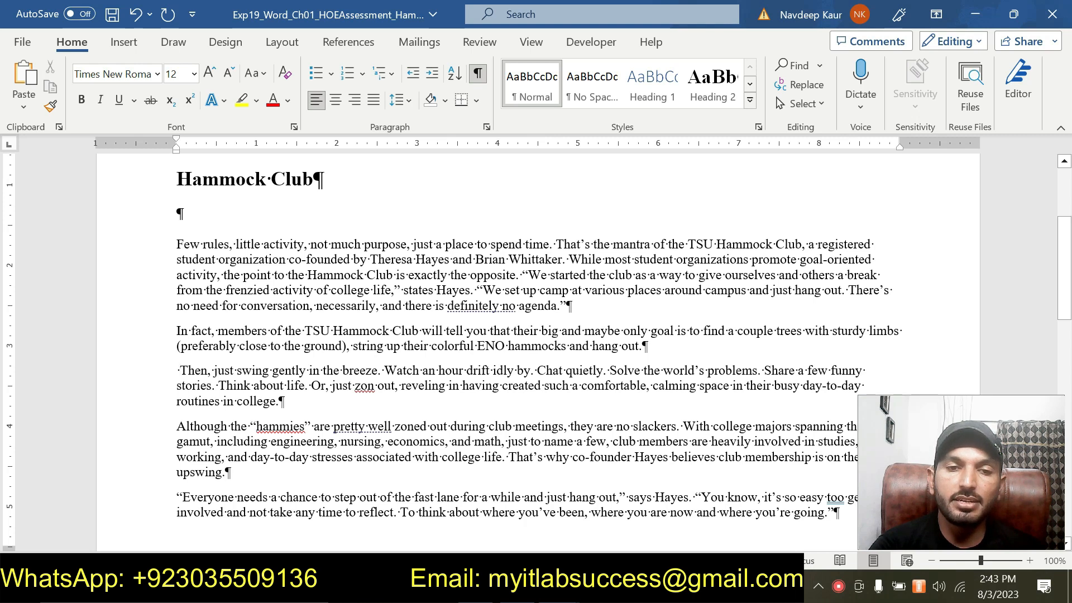
{"action": "key", "text": "BackSpace"}
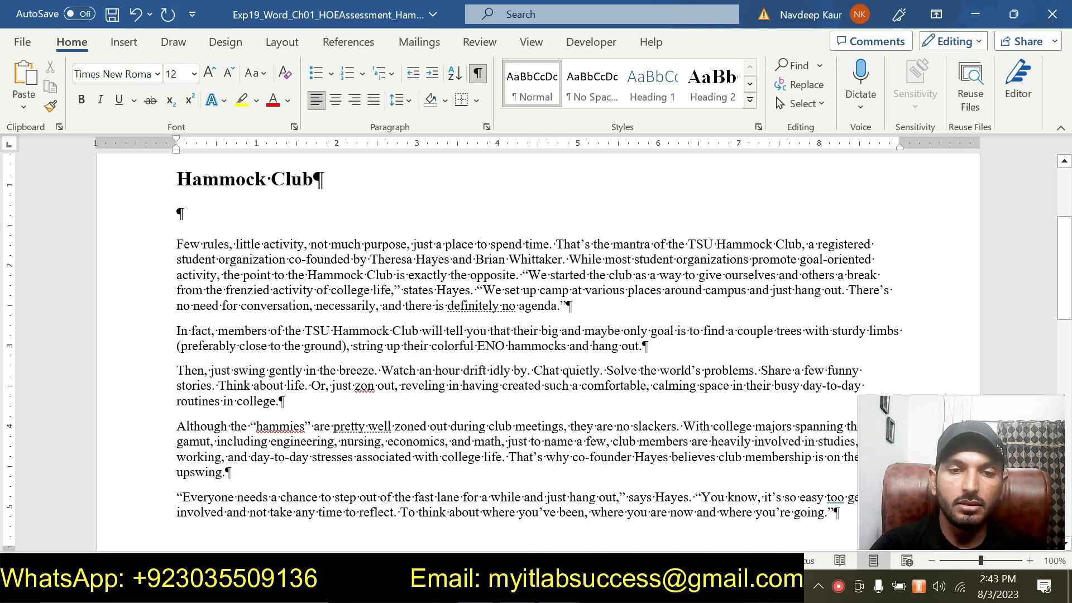
Remove step 3's highlight and highlight step 4's 'Contributed by:' instruction in yellow
{"action": "left_click", "coordinate": [645, 520]}
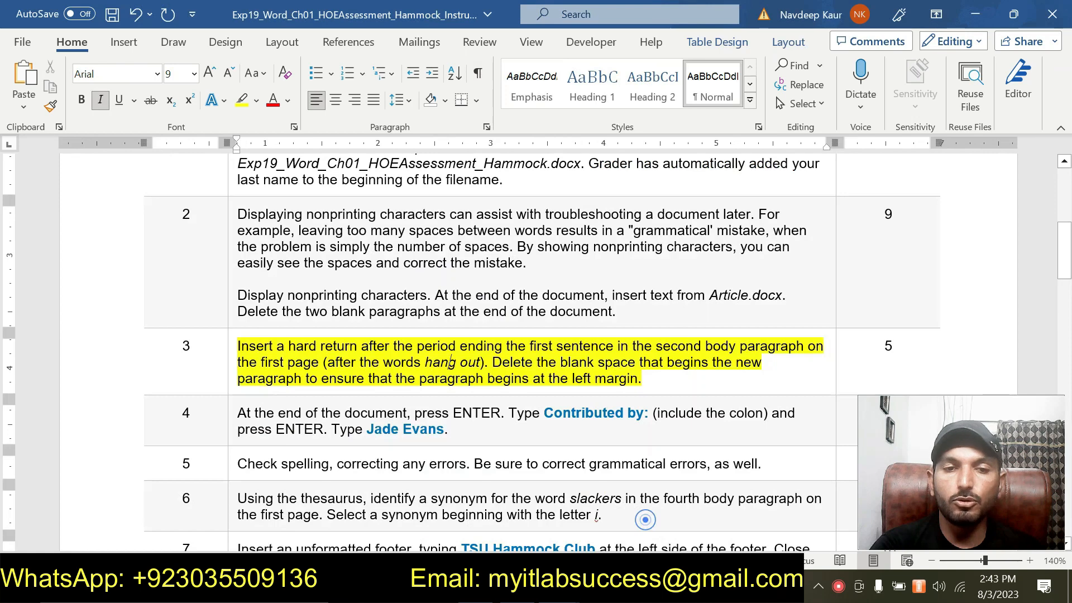
{"action": "left_click_drag", "start_coordinate": [643, 379], "coordinate": [238, 348]}
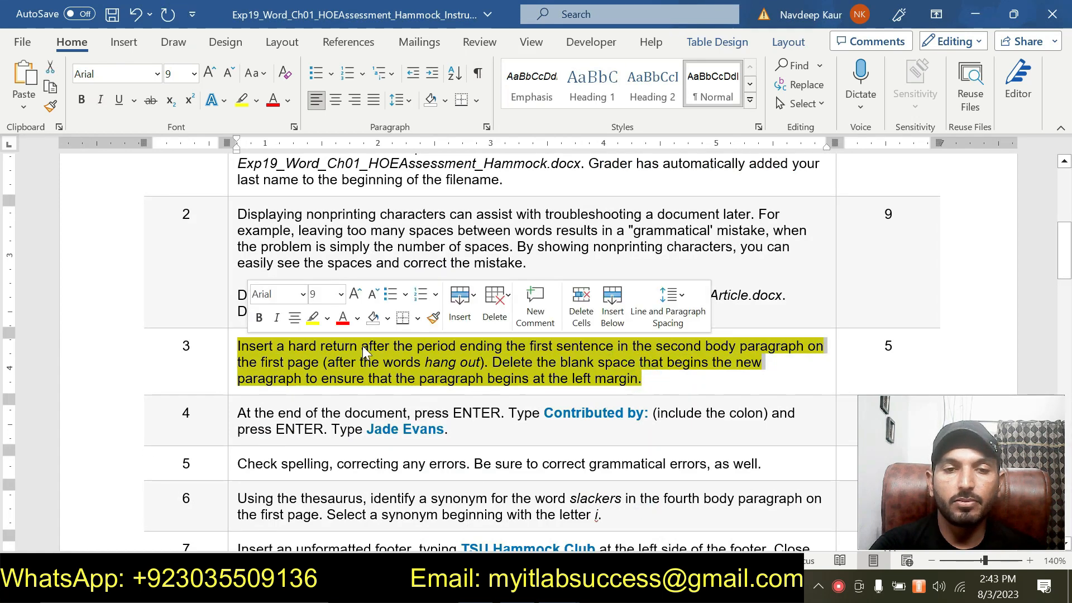
{"action": "left_click", "coordinate": [510, 427]}
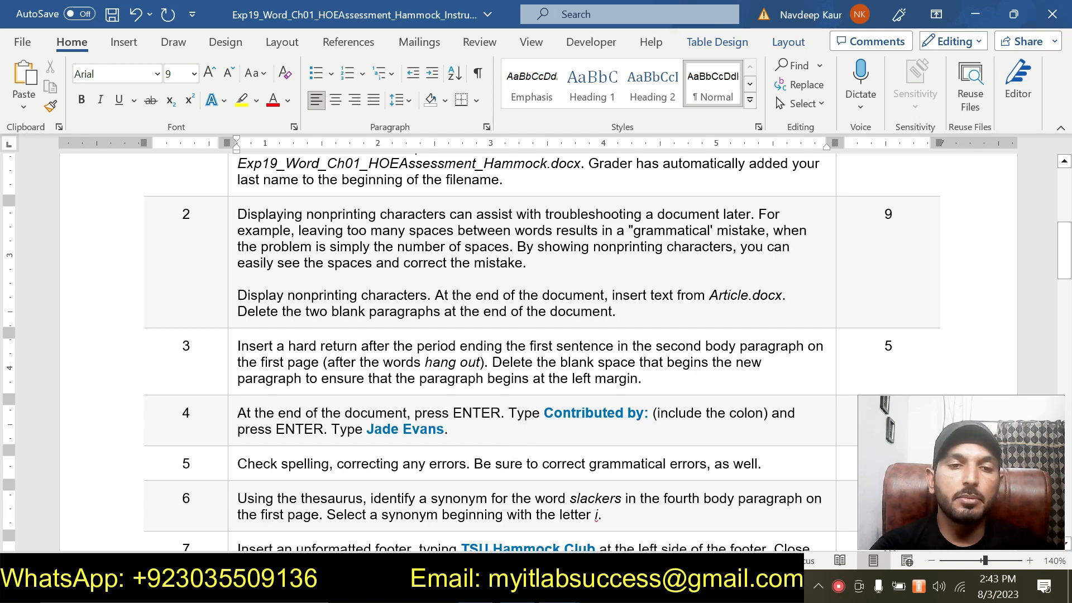
{"action": "left_click_drag", "start_coordinate": [448, 429], "coordinate": [237, 413]}
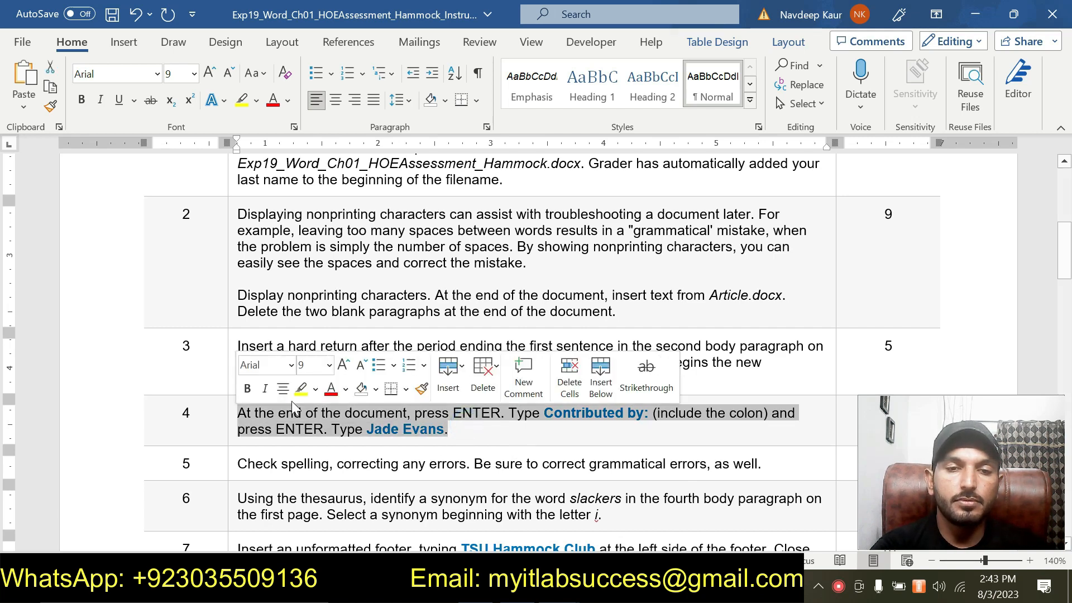
{"action": "left_click", "coordinate": [301, 389]}
{"action": "left_click", "coordinate": [473, 440]}
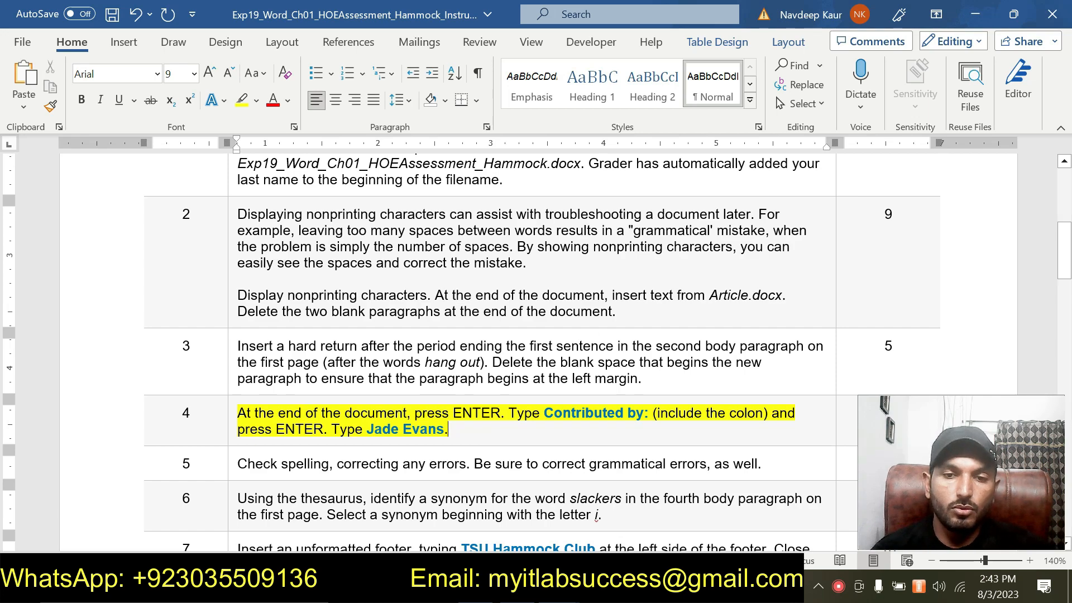
{"action": "left_click", "coordinate": [559, 587]}
Add a 'Contributed by:' line at the end of the Hammock Club article
{"action": "left_click", "coordinate": [468, 513]}
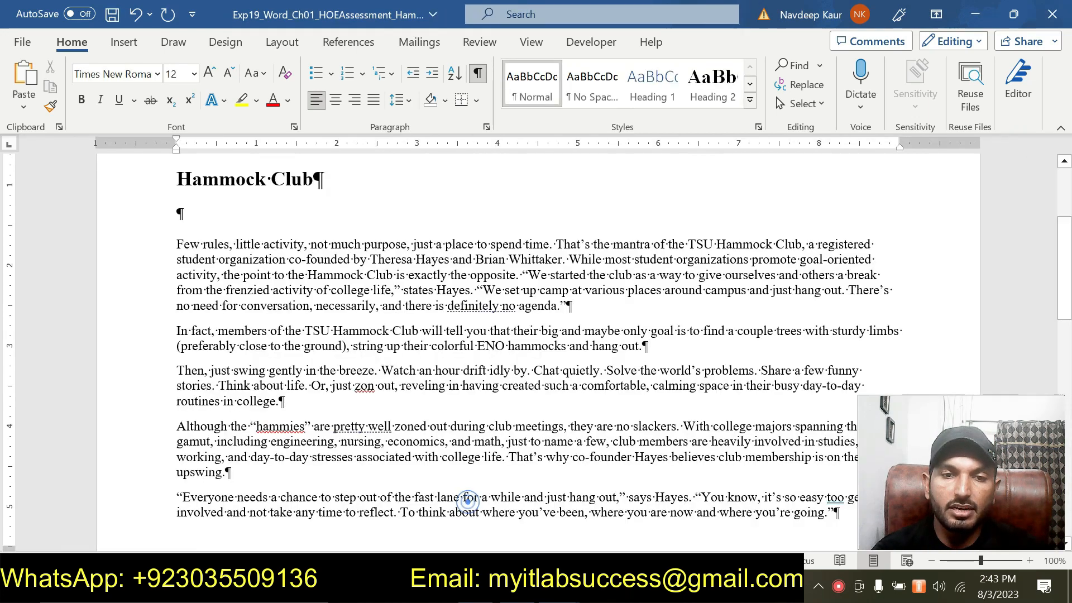
{"action": "scroll", "coordinate": [536, 335], "scroll_direction": "down", "scroll_amount": 15}
{"action": "scroll", "coordinate": [536, 335], "scroll_direction": "down", "scroll_amount": 5}
{"action": "scroll", "coordinate": [536, 335], "scroll_direction": "up", "scroll_amount": 1}
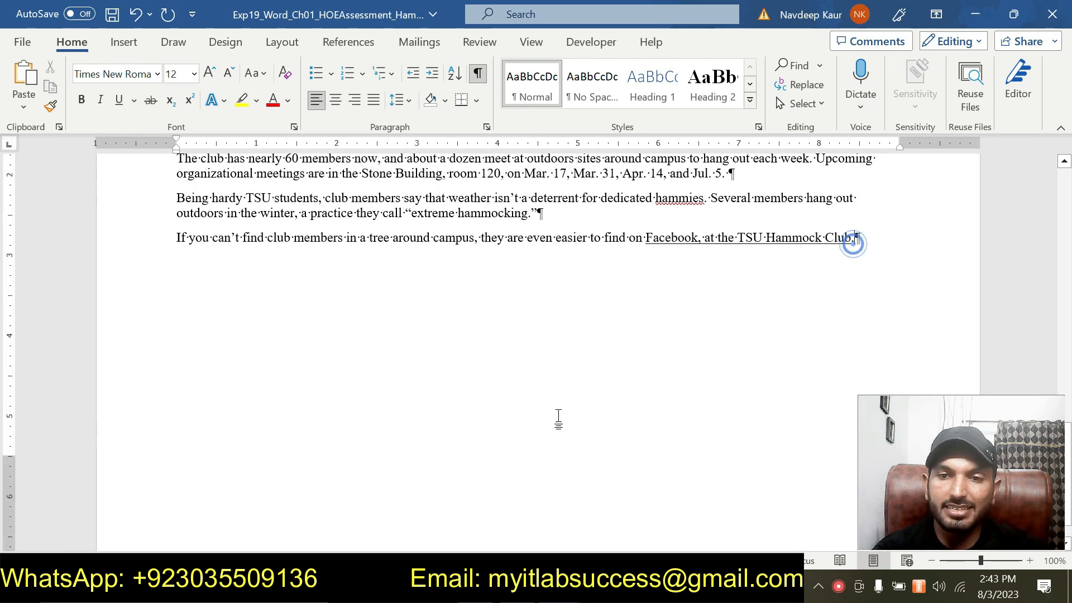
{"action": "scroll", "coordinate": [558, 412], "scroll_direction": "down", "scroll_amount": 1}
{"action": "scroll", "coordinate": [549, 413], "scroll_direction": "up", "scroll_amount": 3}
{"action": "scroll", "coordinate": [550, 413], "scroll_direction": "up", "scroll_amount": 3}
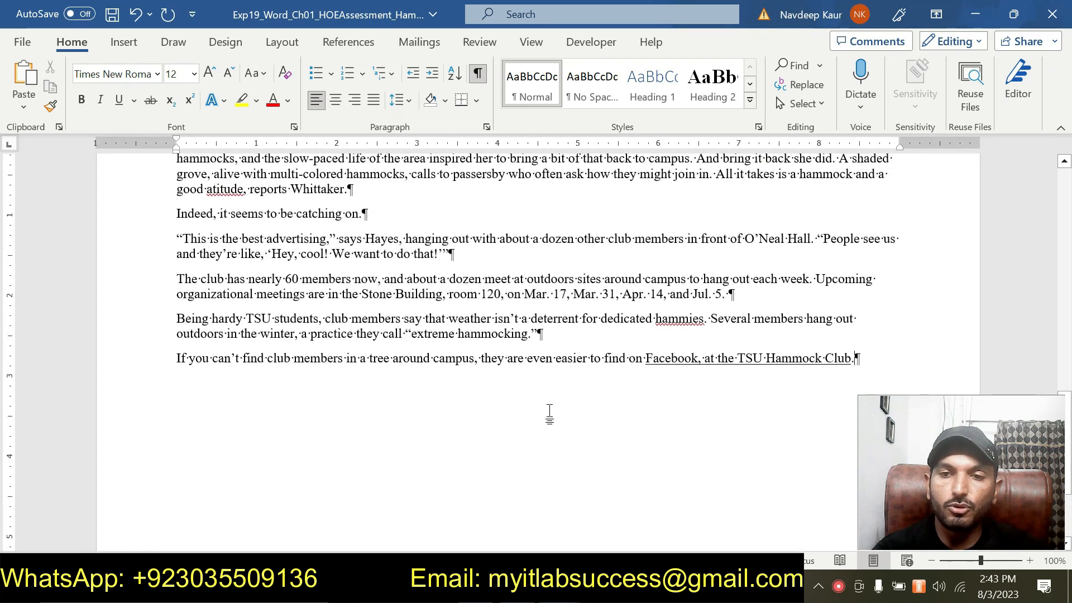
{"action": "key", "text": "Return"}
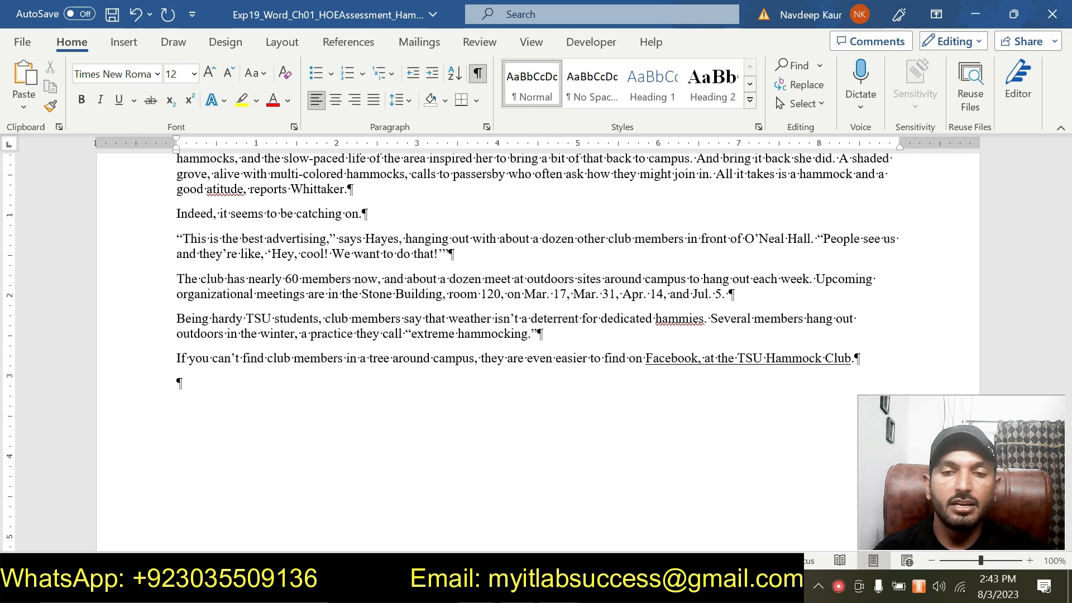
{"action": "type", "text": "C"}
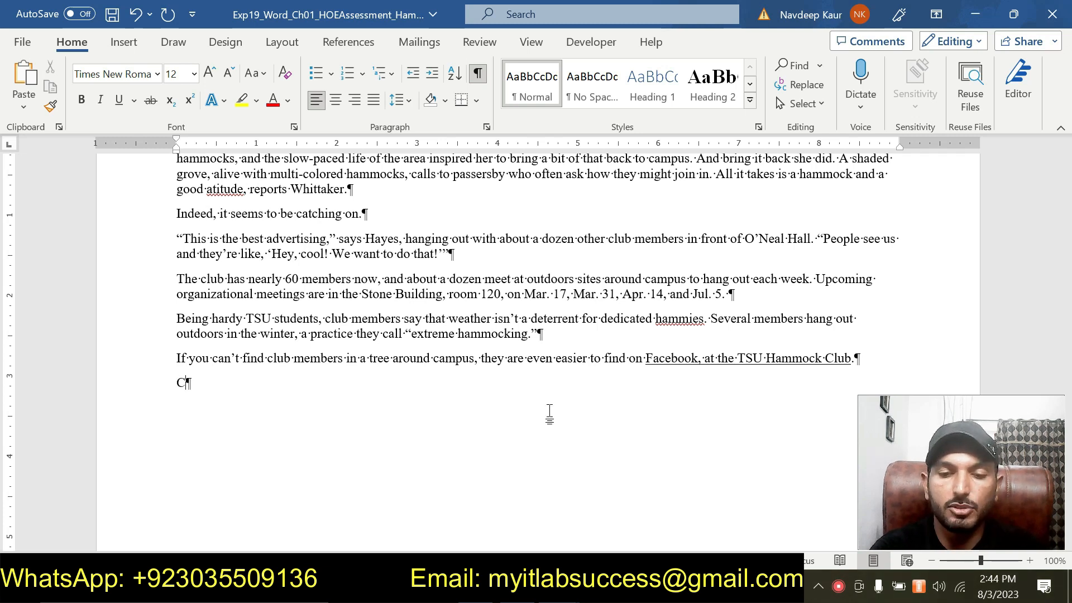
{"action": "type", "text": "ontrib"}
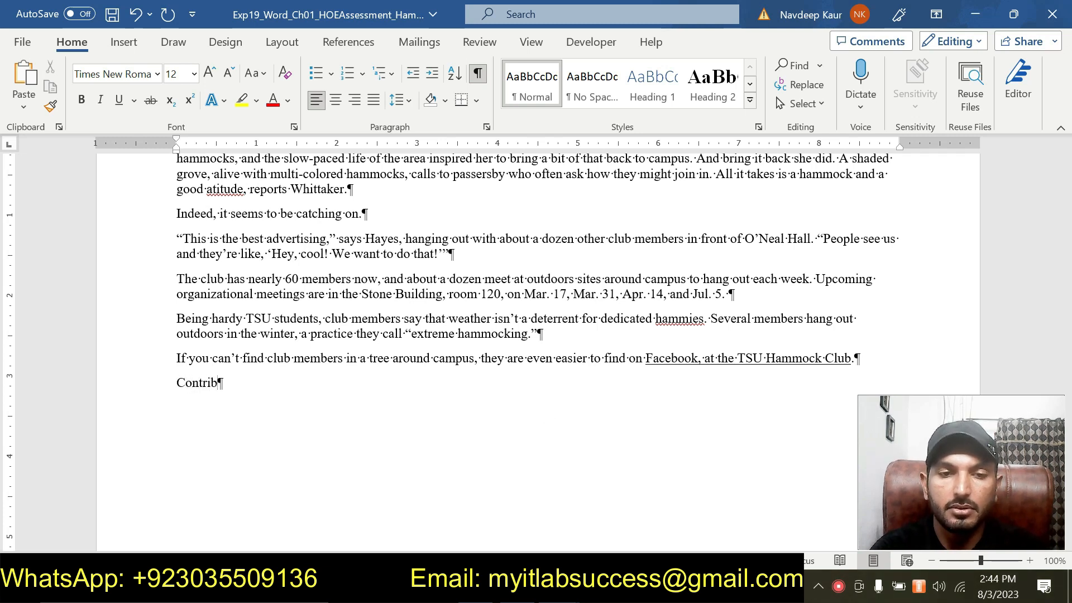
{"action": "type", "text": "uted by:"}
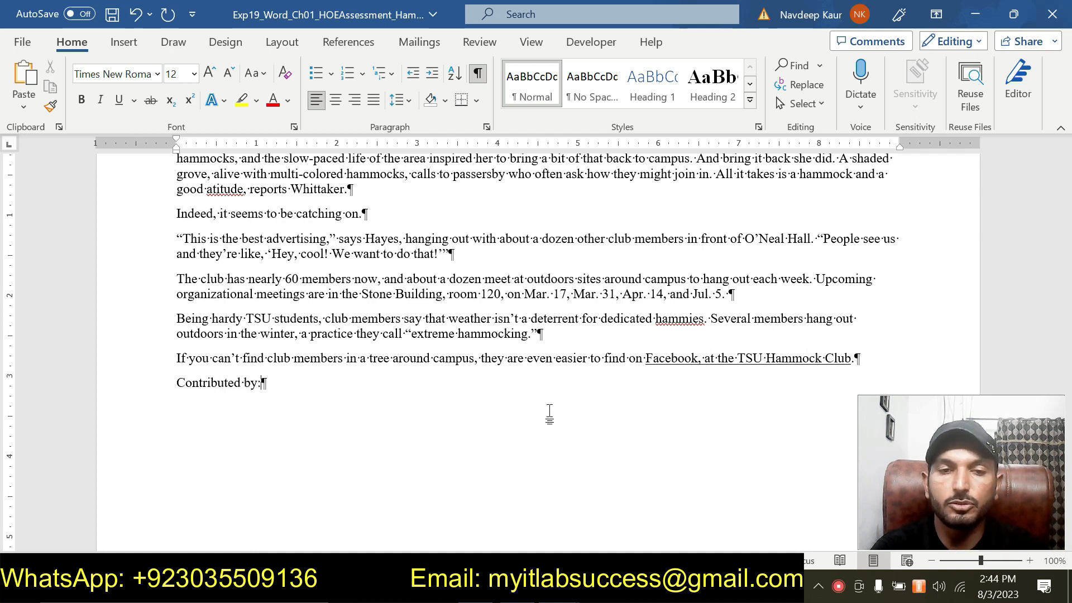
{"action": "key", "text": "Return"}
Type the contributor's name beneath it, correcting the misspelled ending
{"action": "type", "text": "Jade Evas"}
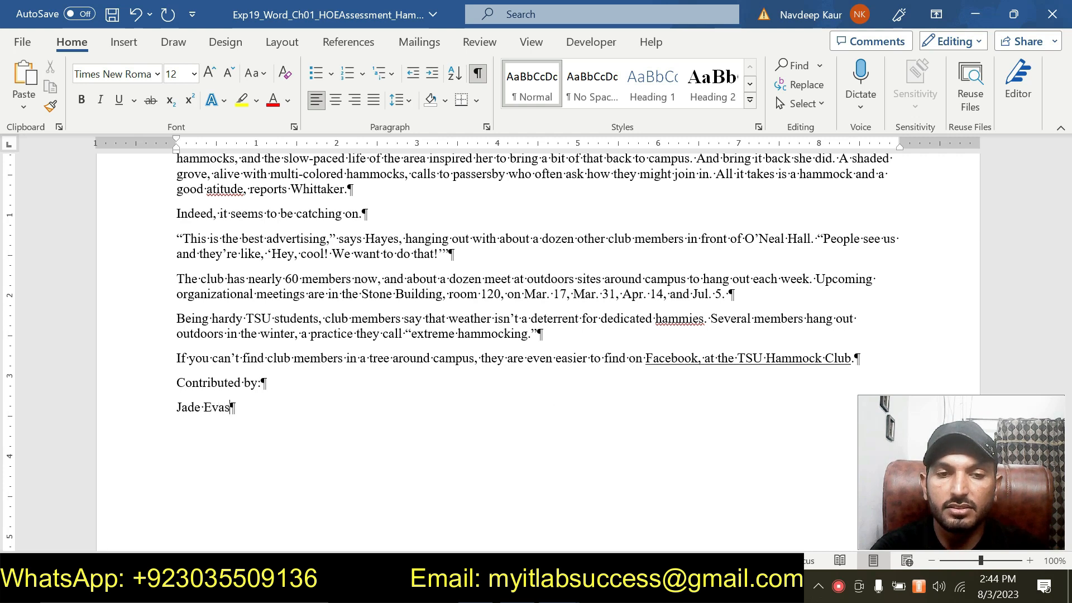
{"action": "key", "text": "BackSpace"}
{"action": "type", "text": "ns"}
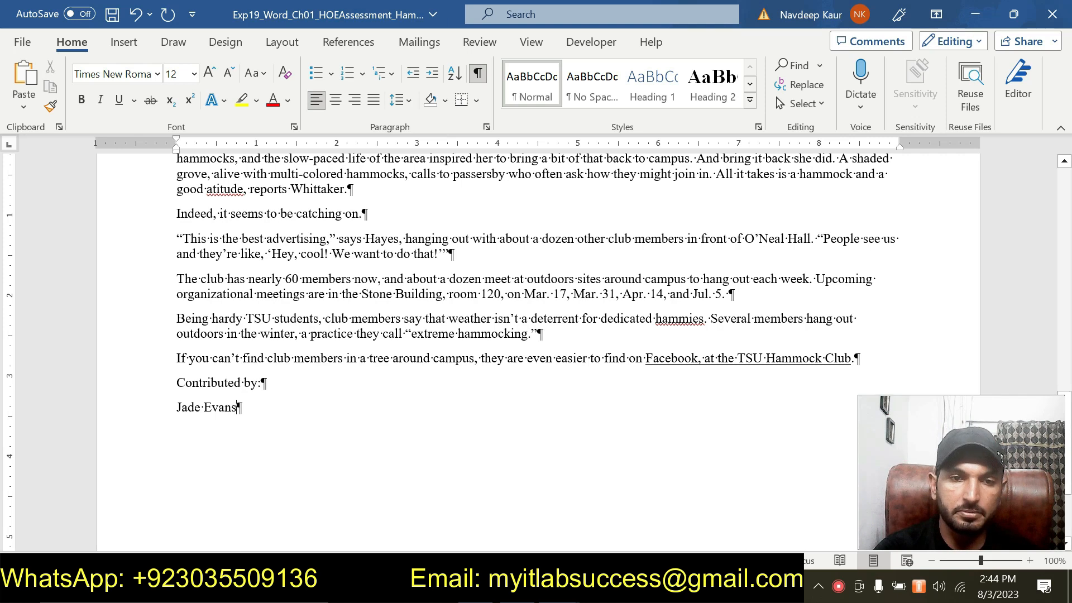
{"action": "left_click_drag", "start_coordinate": [176, 382], "coordinate": [244, 412]}
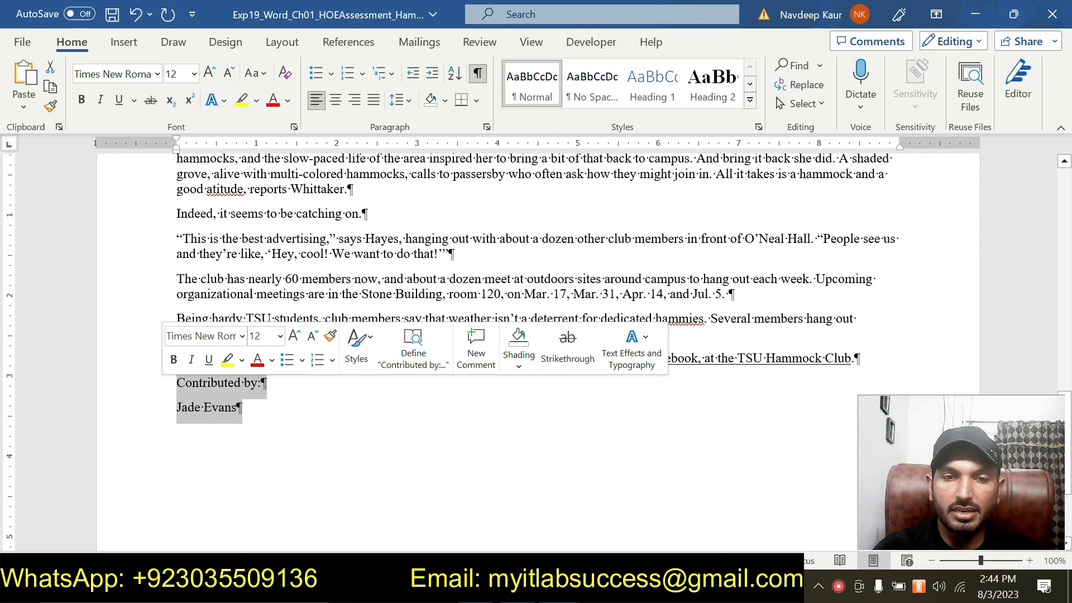
{"action": "left_click", "coordinate": [273, 419]}
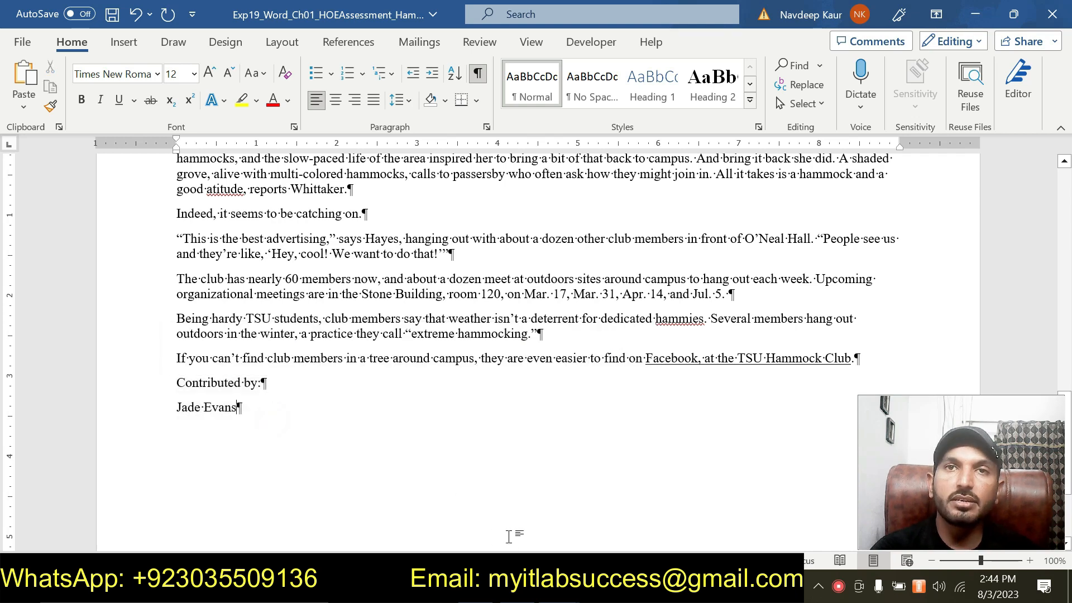
Clear step 4's highlight and highlight step 5's spelling-and-grammar instruction in yellow
{"action": "mouse_move", "coordinate": [575, 586]}
{"action": "left_click", "coordinate": [610, 502]}
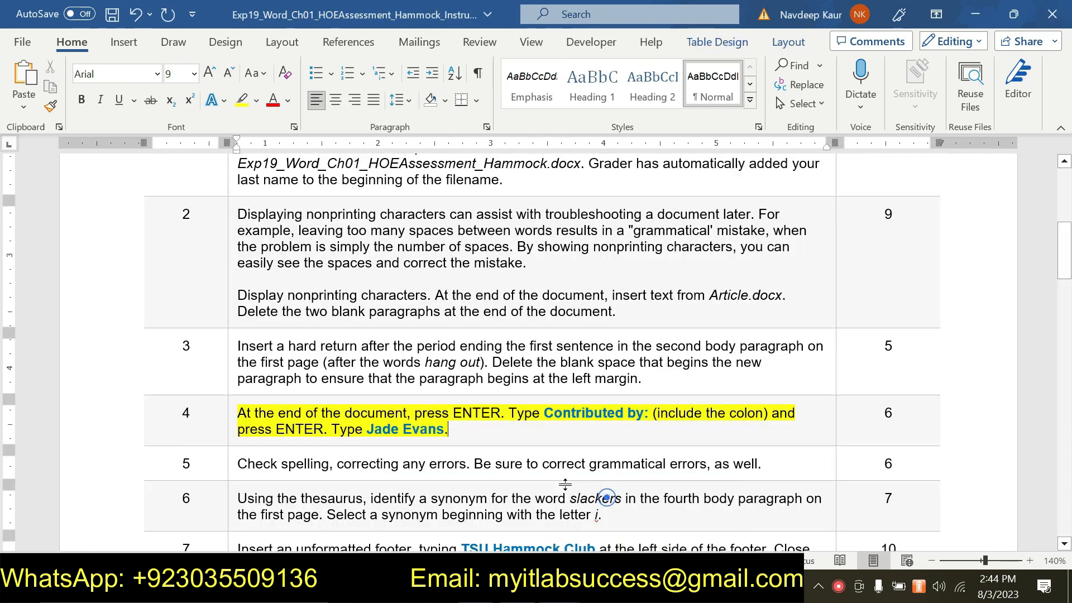
{"action": "left_click", "coordinate": [465, 432]}
{"action": "left_click_drag", "start_coordinate": [465, 432], "coordinate": [243, 418]}
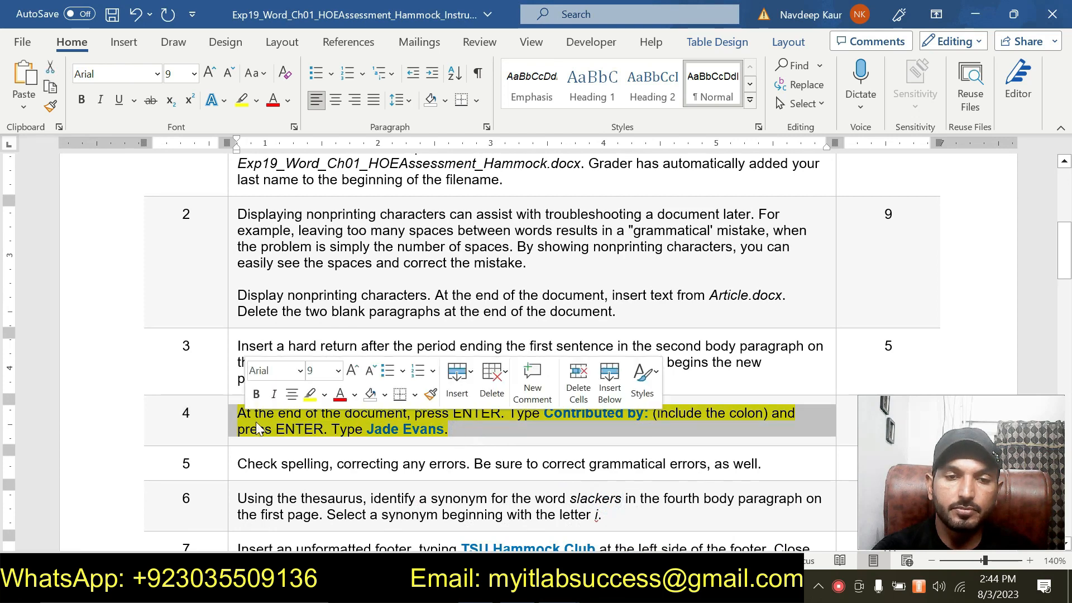
{"action": "left_click", "coordinate": [311, 393]}
{"action": "left_click", "coordinate": [467, 463]}
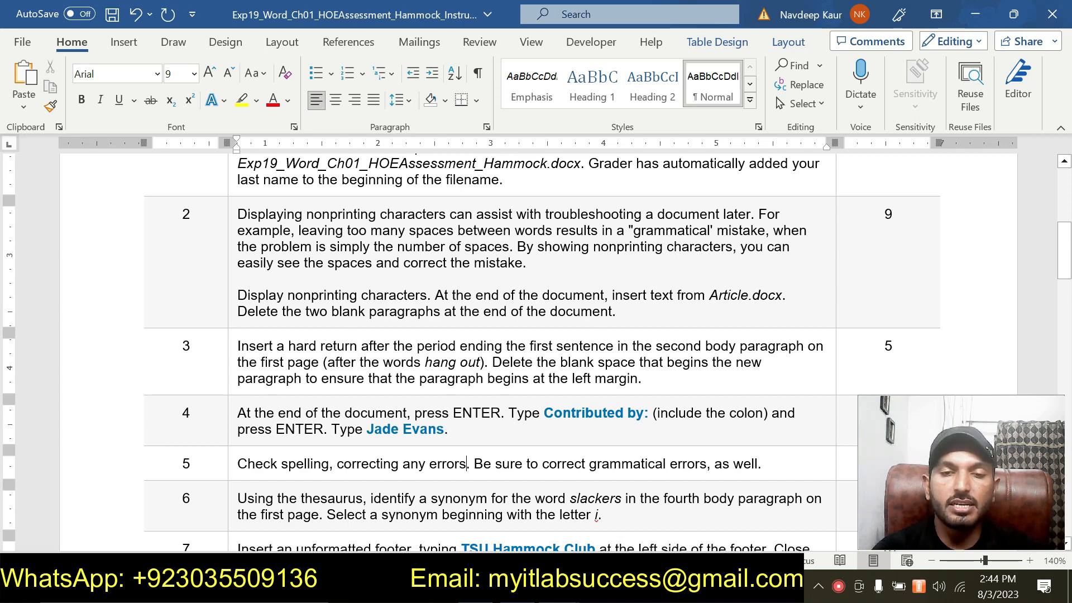
{"action": "left_click_drag", "start_coordinate": [765, 463], "coordinate": [237, 464]}
{"action": "left_click", "coordinate": [318, 441]}
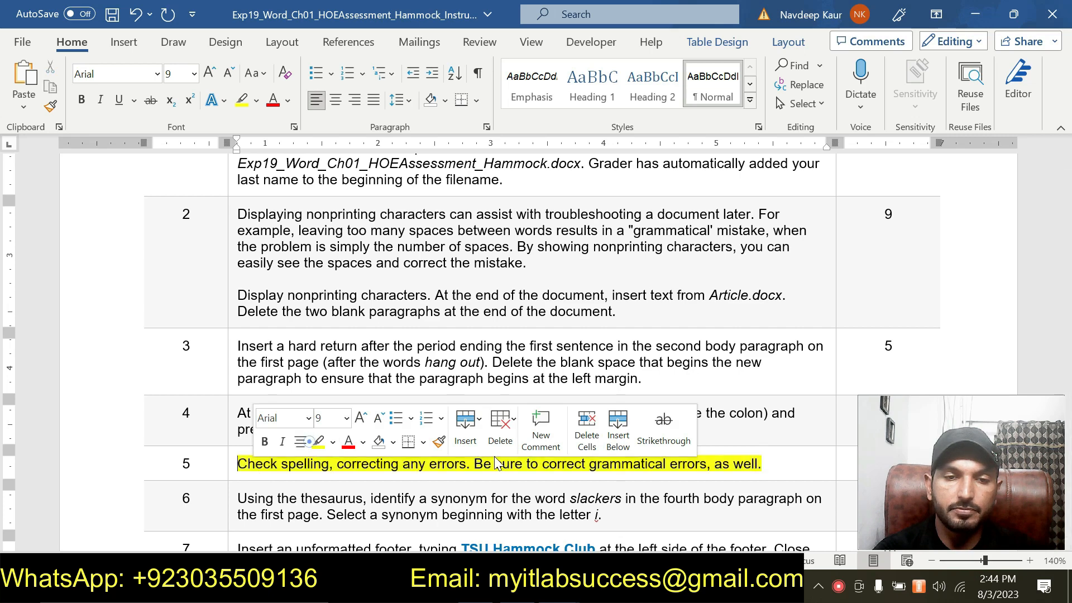
{"action": "left_click", "coordinate": [795, 466]}
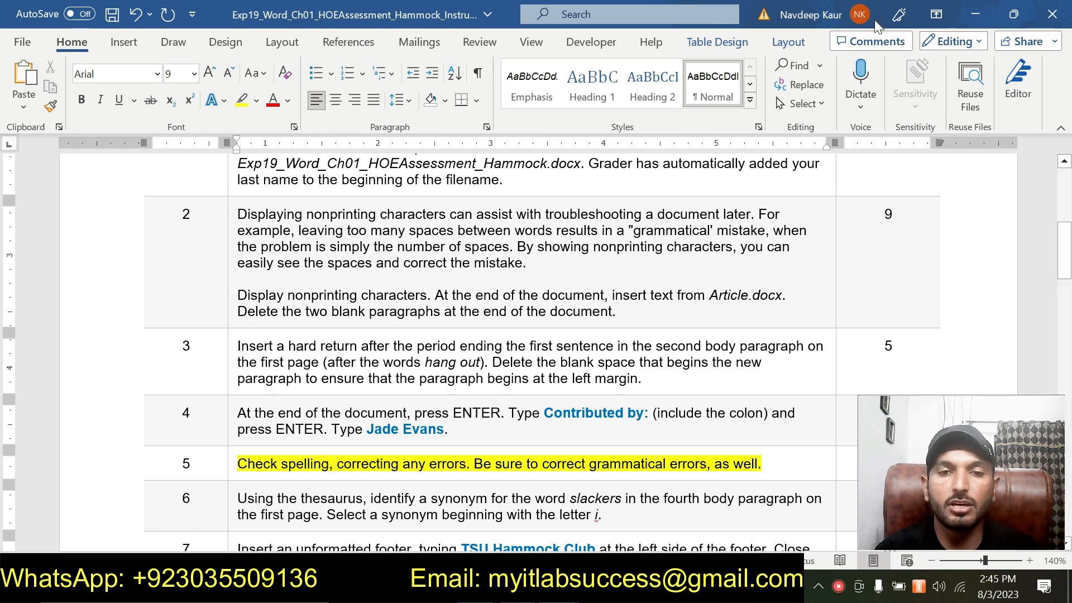
{"action": "mouse_move", "coordinate": [560, 589]}
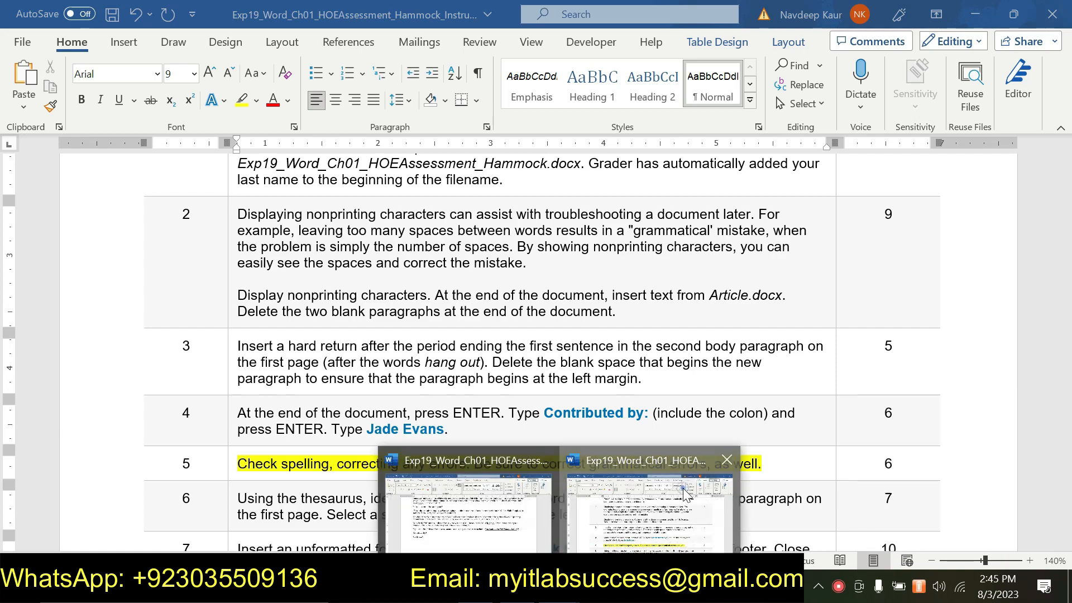
Return to the article and start Spelling and Grammar from the Review tab
{"action": "left_click", "coordinate": [508, 523]}
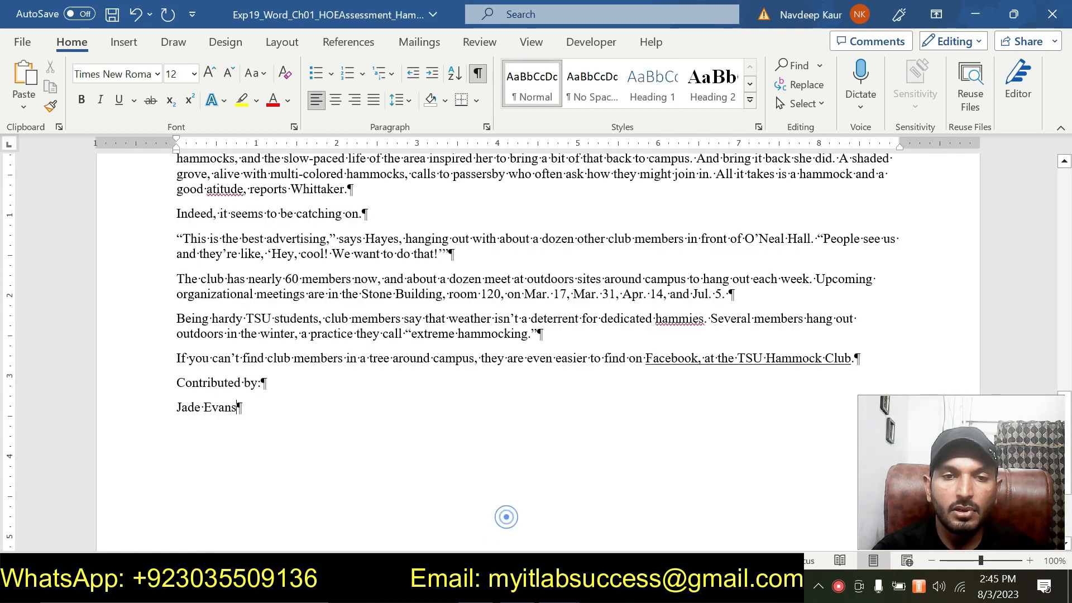
{"action": "scroll", "coordinate": [505, 514], "scroll_direction": "up", "scroll_amount": 20}
{"action": "scroll", "coordinate": [503, 335], "scroll_direction": "up", "scroll_amount": 3}
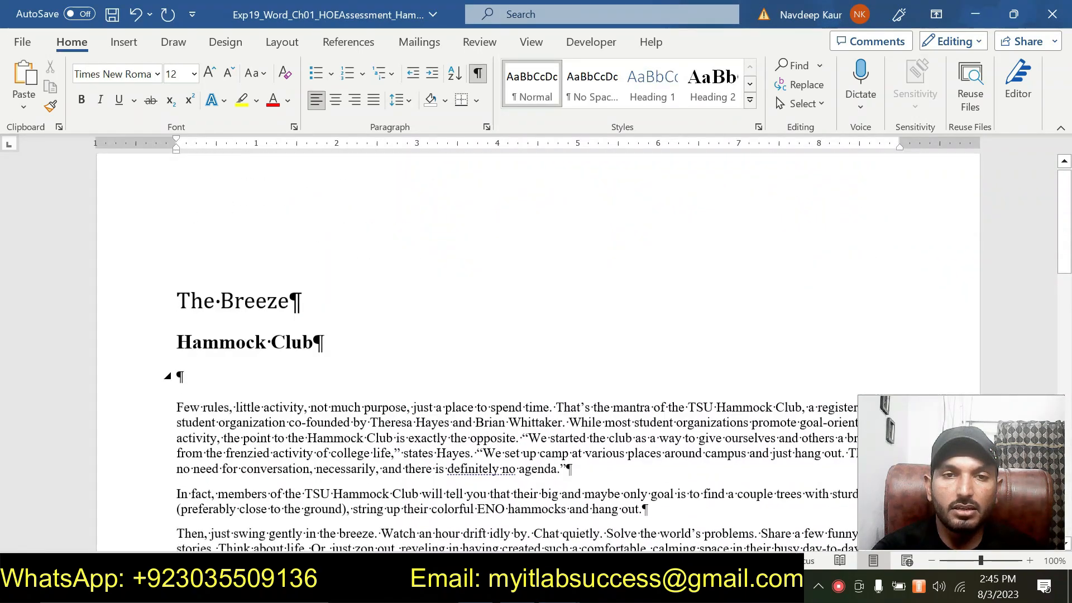
{"action": "left_click", "coordinate": [498, 42]}
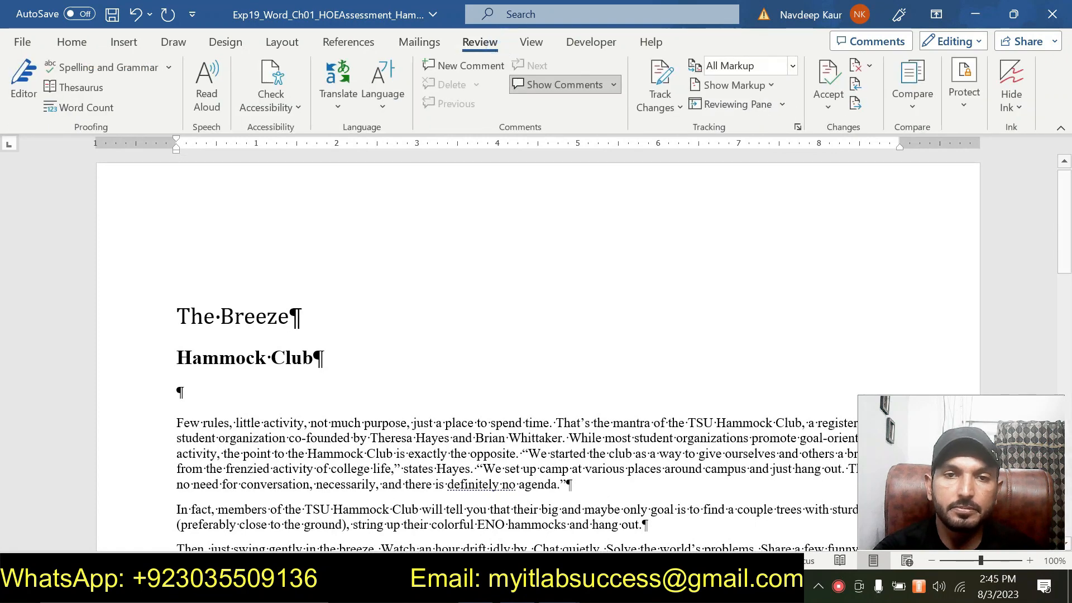
{"action": "left_click", "coordinate": [113, 68]}
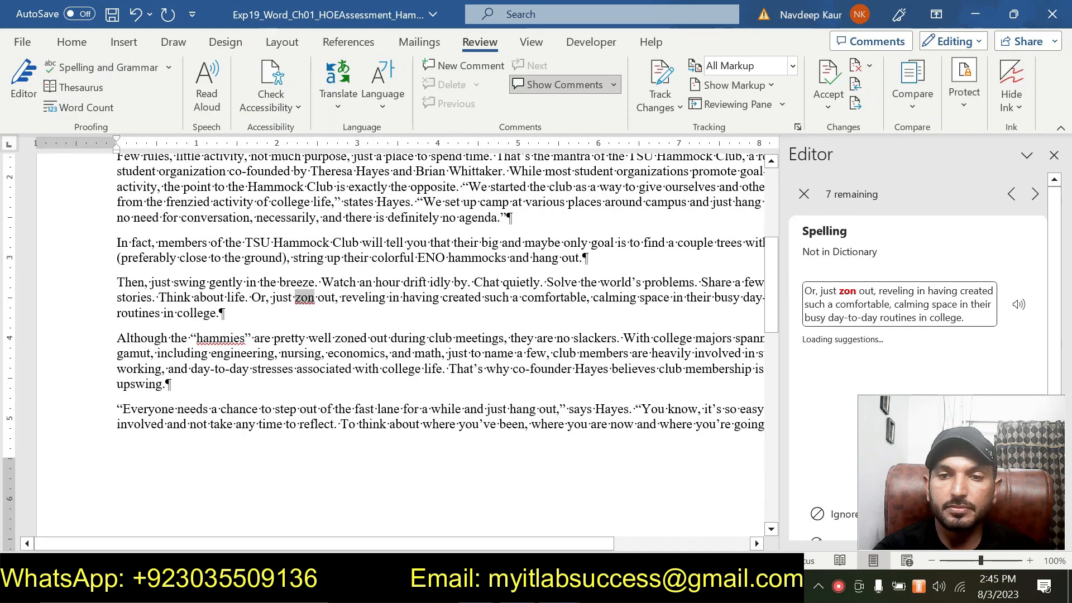
Accept Editor fixes such as zon→zone, hammies→hammiest, atitude→attitude, and the comma after Or
{"action": "left_click", "coordinate": [829, 367]}
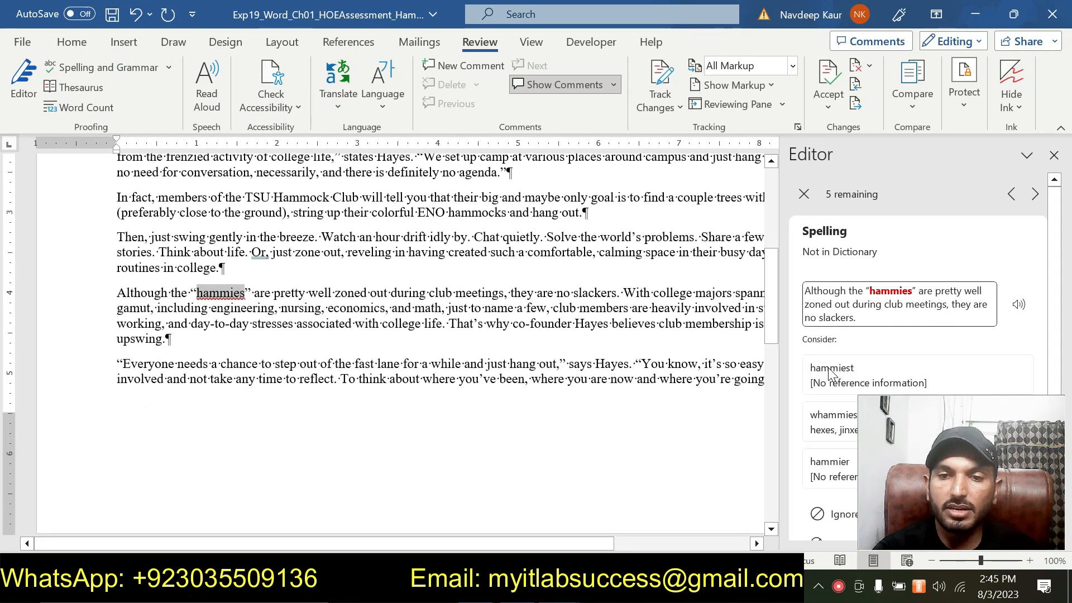
{"action": "left_click", "coordinate": [828, 368]}
{"action": "left_click", "coordinate": [828, 368]}
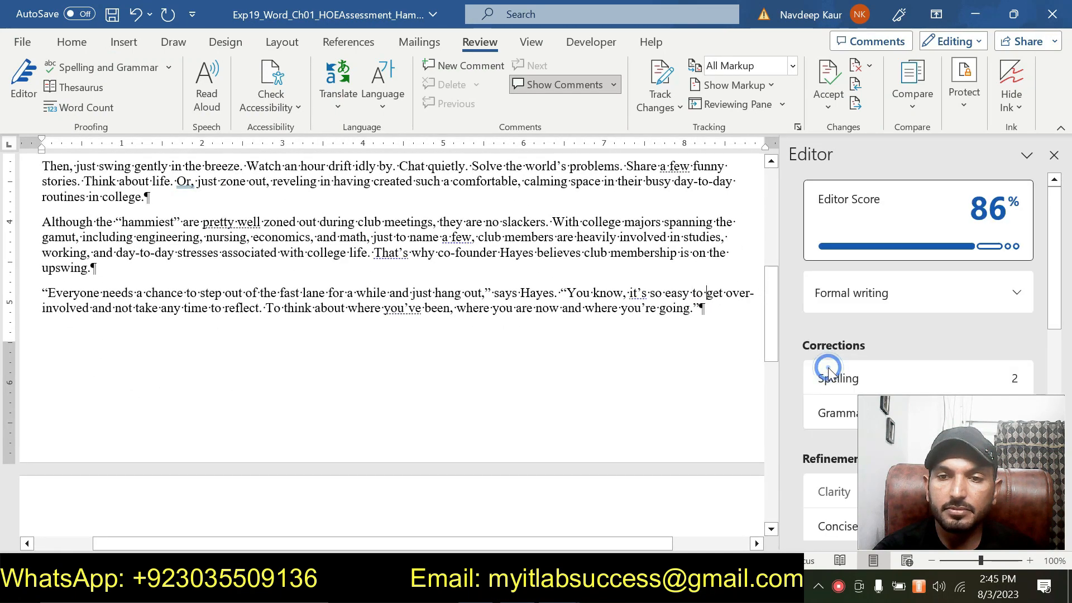
{"action": "left_click", "coordinate": [829, 369]}
{"action": "left_click", "coordinate": [819, 373]}
{"action": "left_click", "coordinate": [820, 369]}
{"action": "left_click", "coordinate": [816, 410]}
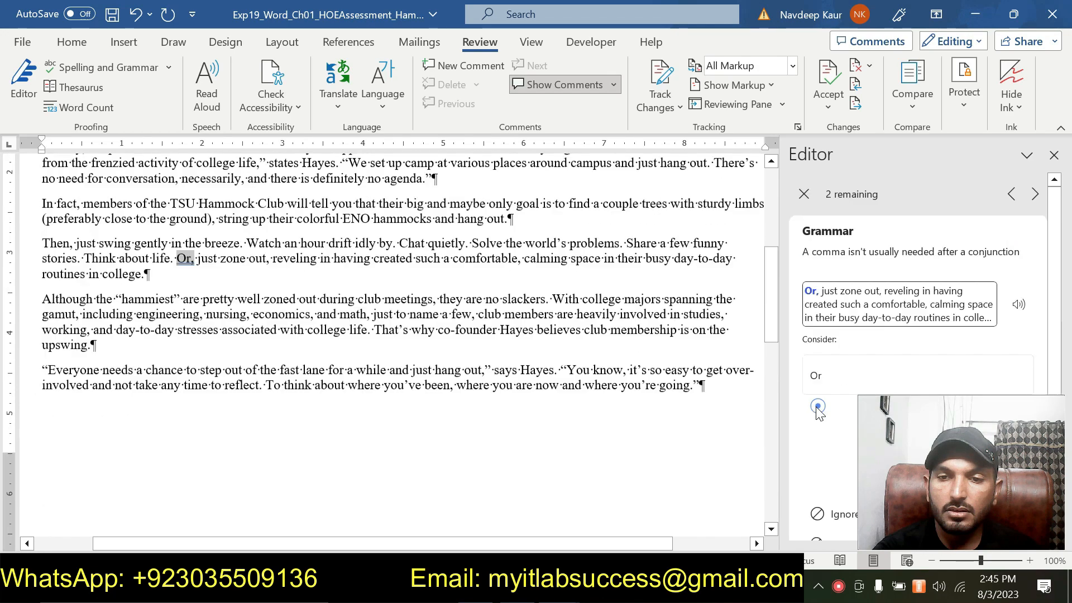
{"action": "left_click", "coordinate": [819, 376]}
{"action": "left_click", "coordinate": [822, 374]}
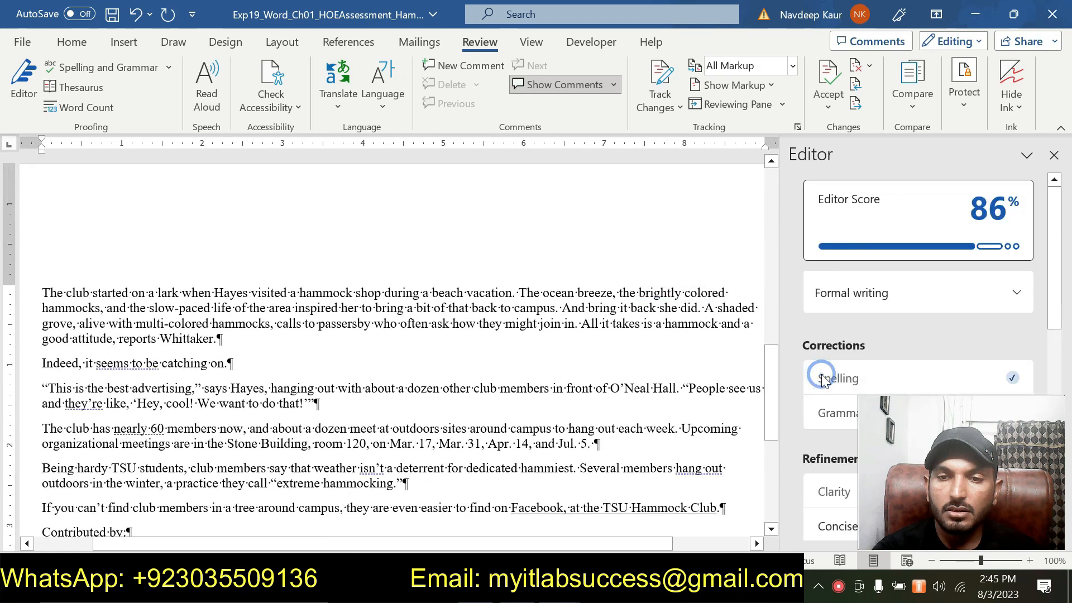
Confirm no issues remain and close the Editor pane
{"action": "left_click_drag", "start_coordinate": [1048, 231], "coordinate": [1050, 307]}
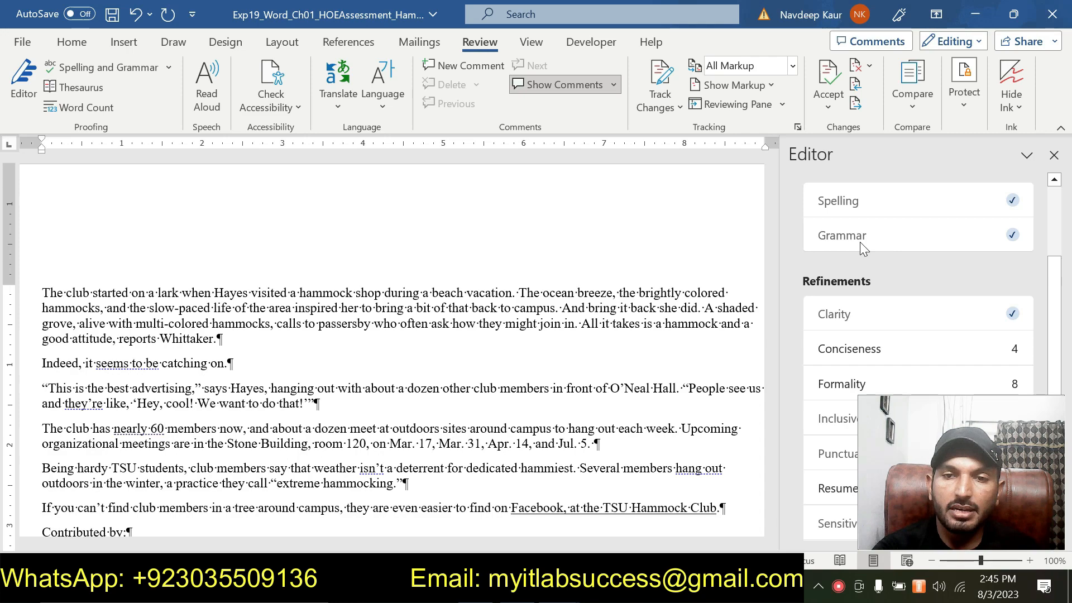
{"action": "scroll", "coordinate": [392, 345], "scroll_direction": "up", "scroll_amount": 5}
{"action": "scroll", "coordinate": [392, 345], "scroll_direction": "up", "scroll_amount": 12}
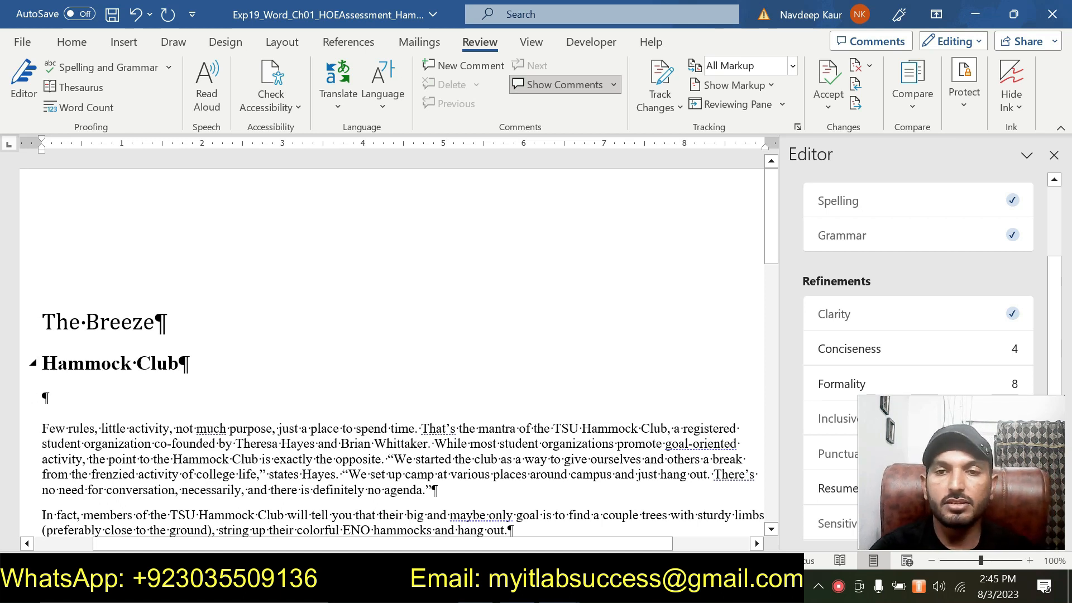
{"action": "left_click", "coordinate": [1054, 155]}
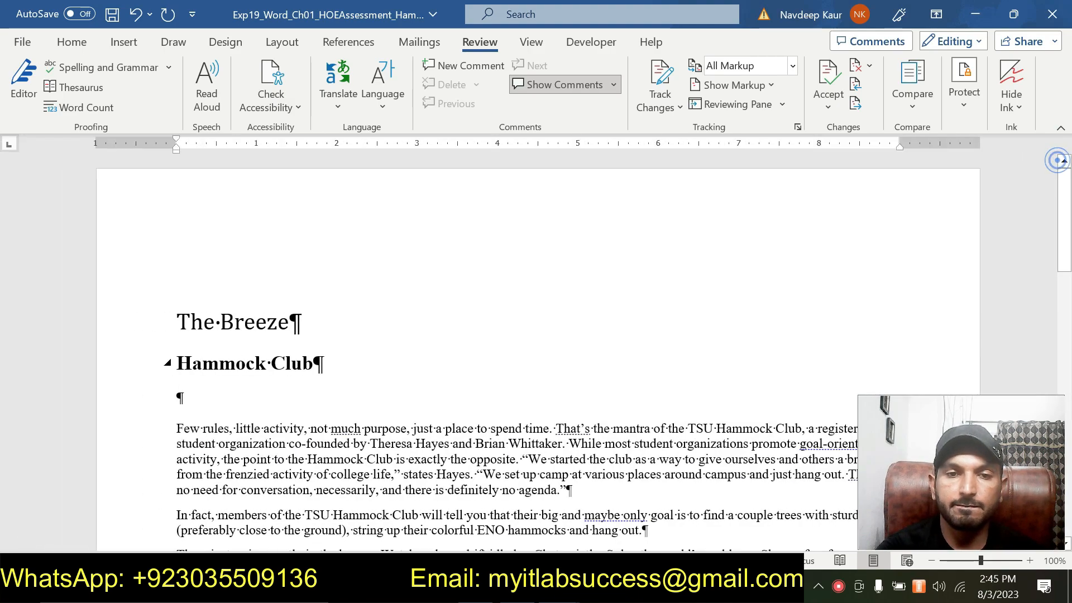
{"action": "scroll", "coordinate": [536, 358], "scroll_direction": "down", "scroll_amount": 15}
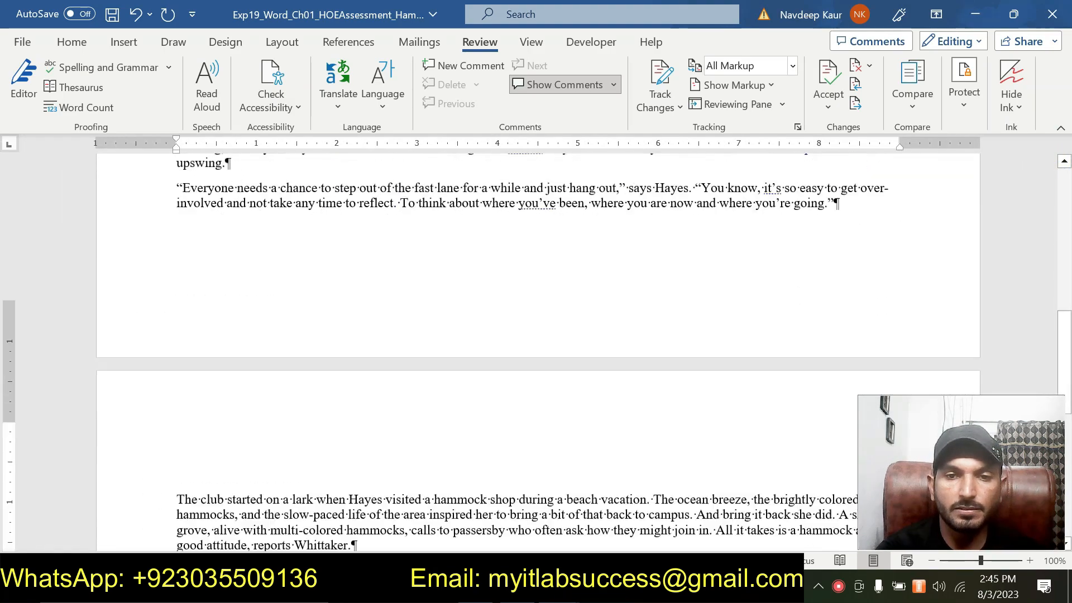
{"action": "scroll", "coordinate": [536, 358], "scroll_direction": "up", "scroll_amount": 12}
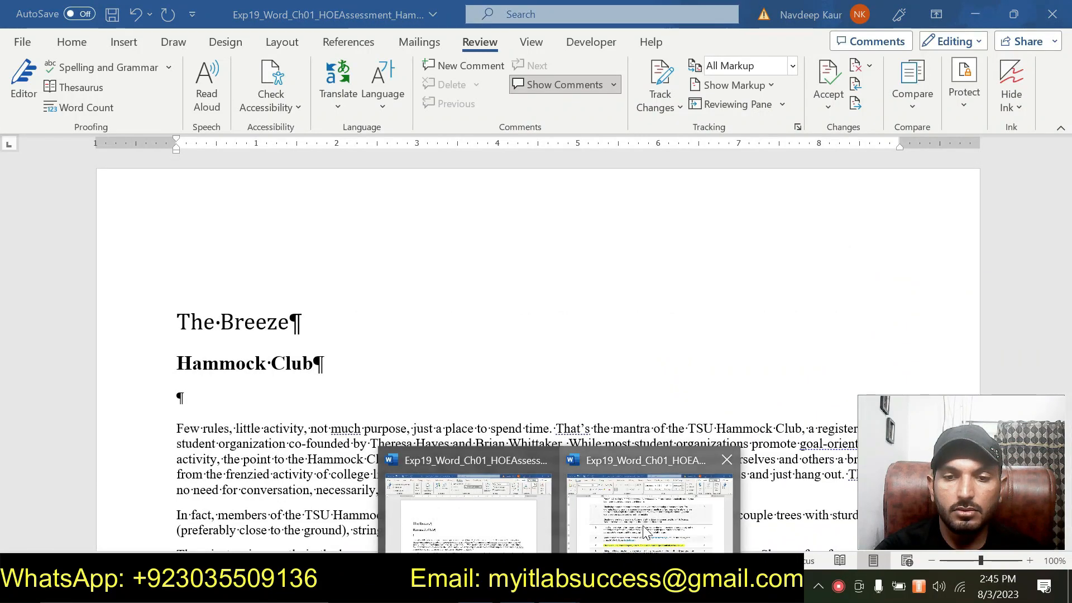
Clear step 5's highlight and highlight step 6's thesaurus 'slackers' instruction in yellow
{"action": "left_click", "coordinate": [643, 525]}
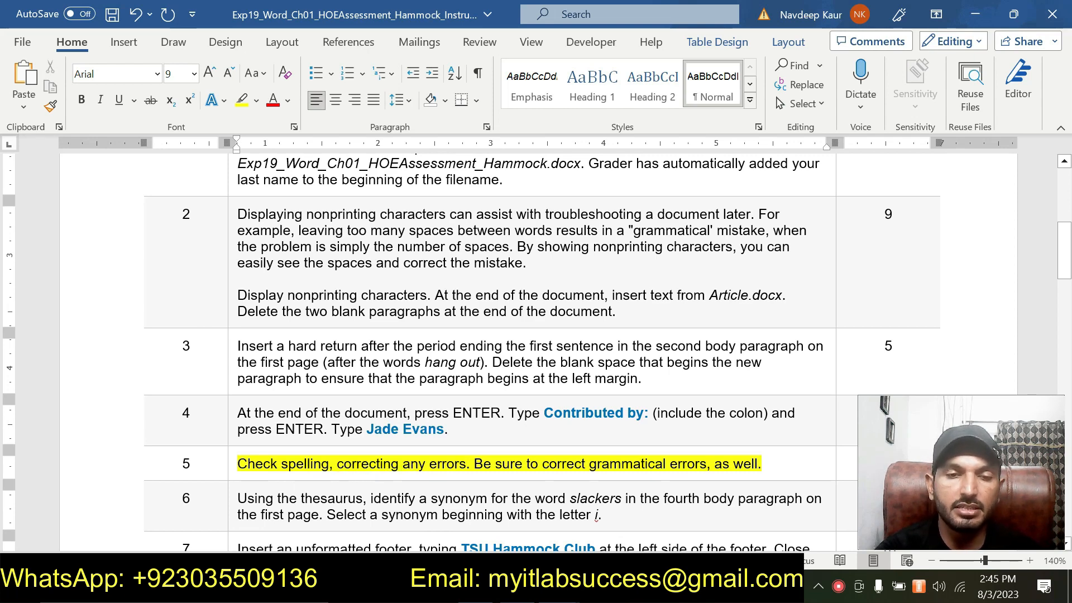
{"action": "left_click_drag", "start_coordinate": [238, 464], "coordinate": [747, 464]}
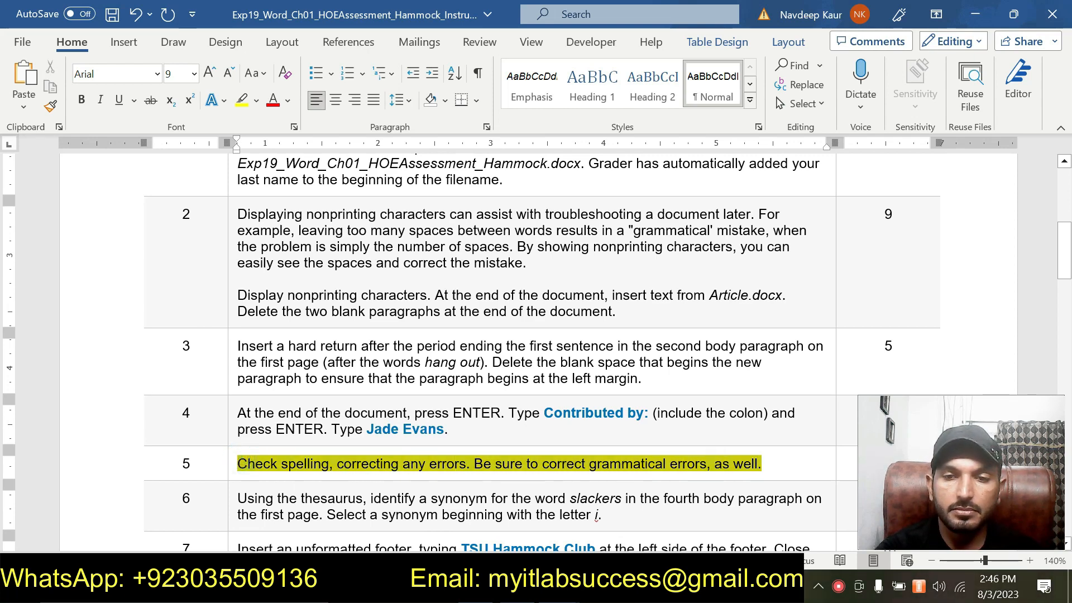
{"action": "left_click", "coordinate": [718, 439]}
{"action": "left_click", "coordinate": [409, 453]}
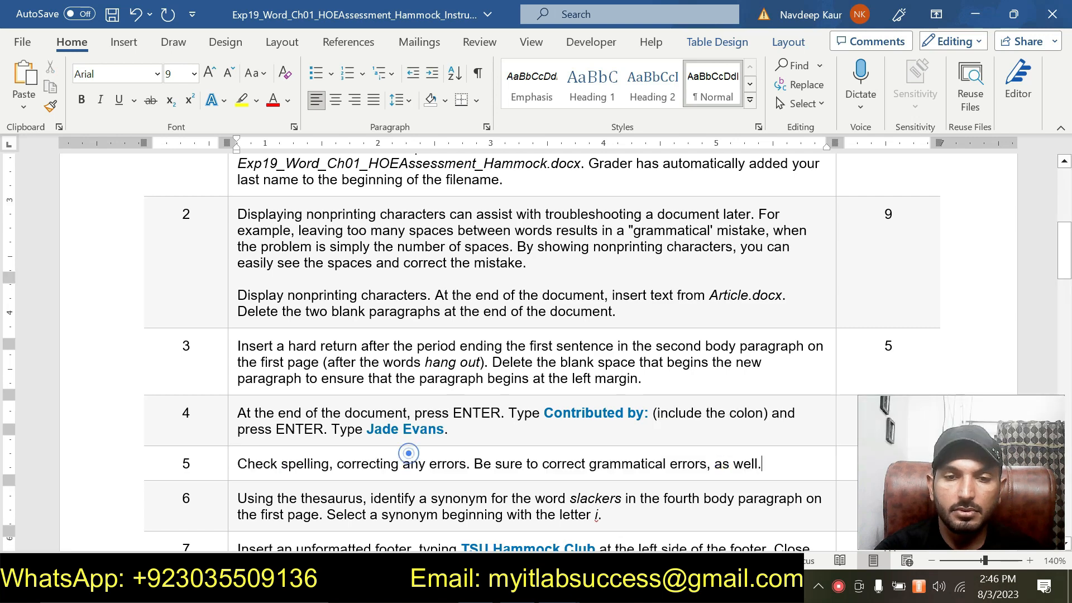
{"action": "scroll", "coordinate": [597, 416], "scroll_direction": "down", "scroll_amount": 2}
{"action": "left_click_drag", "start_coordinate": [626, 406], "coordinate": [241, 389]}
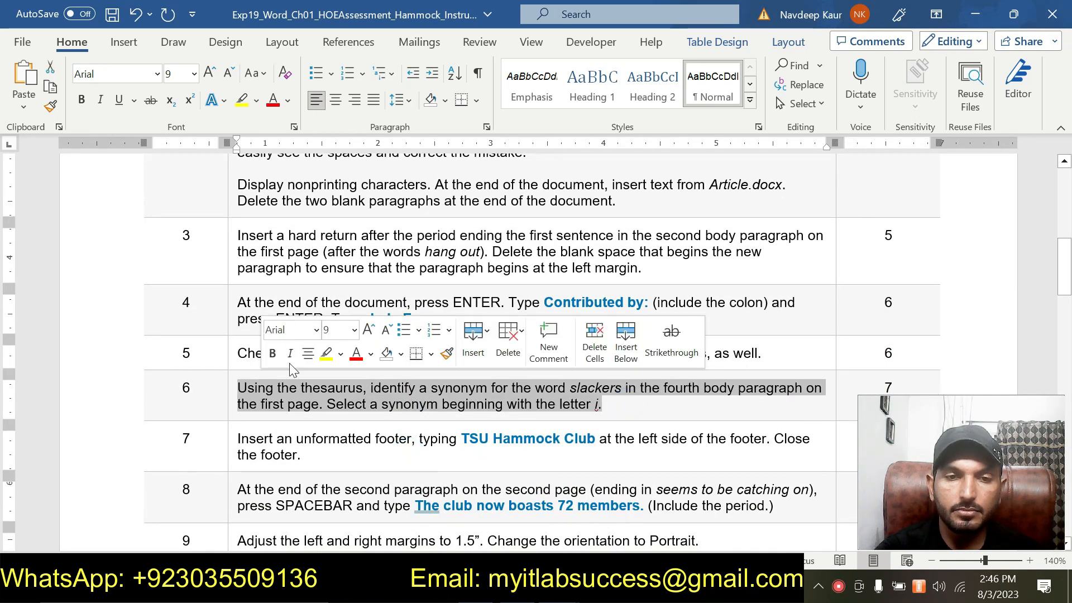
{"action": "left_click", "coordinate": [326, 355]}
{"action": "left_click", "coordinate": [369, 404]}
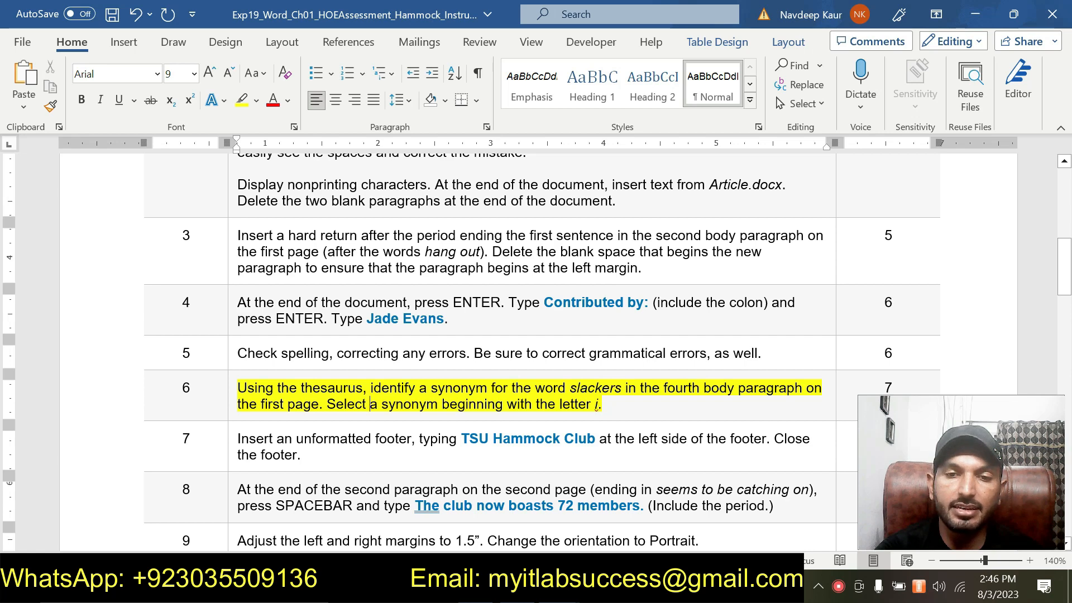
{"action": "left_click_drag", "start_coordinate": [663, 387], "coordinate": [318, 404]}
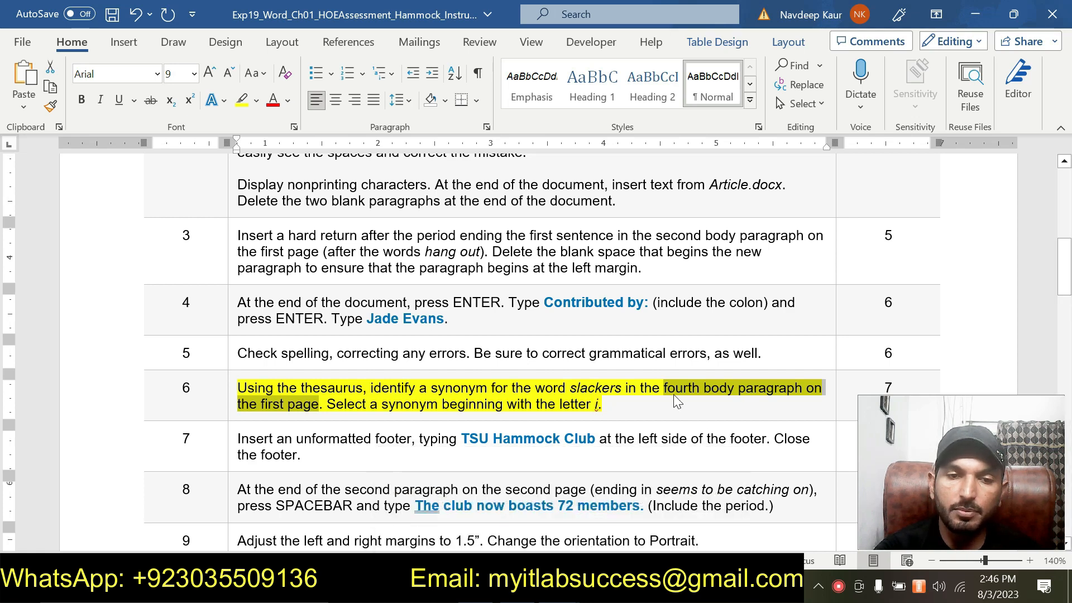
Return to the Hammock Club article window
{"action": "left_click", "coordinate": [559, 587]}
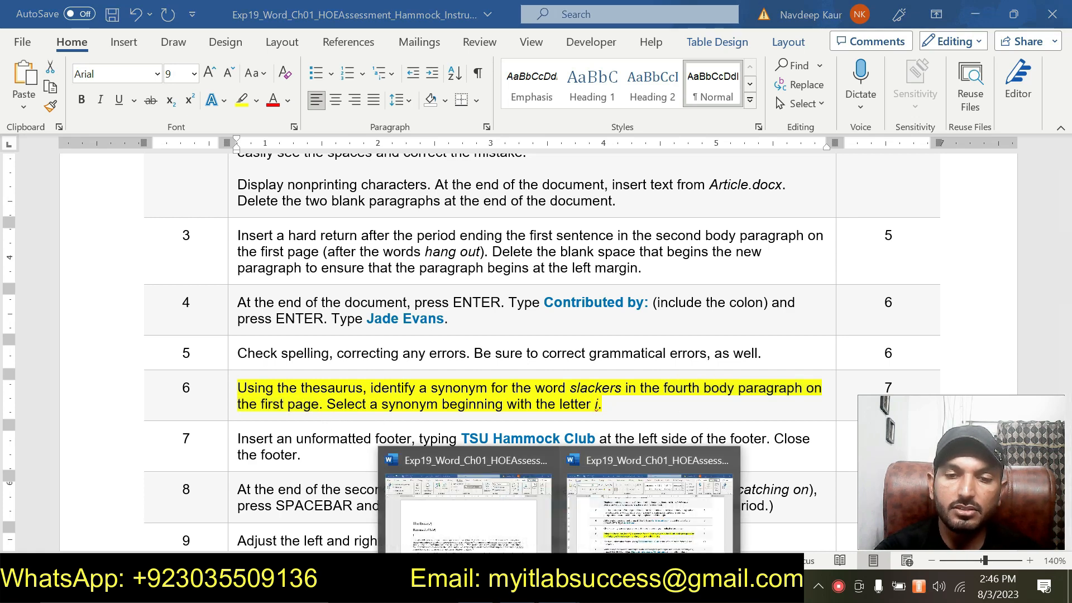
{"action": "left_click", "coordinate": [653, 514]}
{"action": "scroll", "coordinate": [494, 509], "scroll_direction": "down", "scroll_amount": 3}
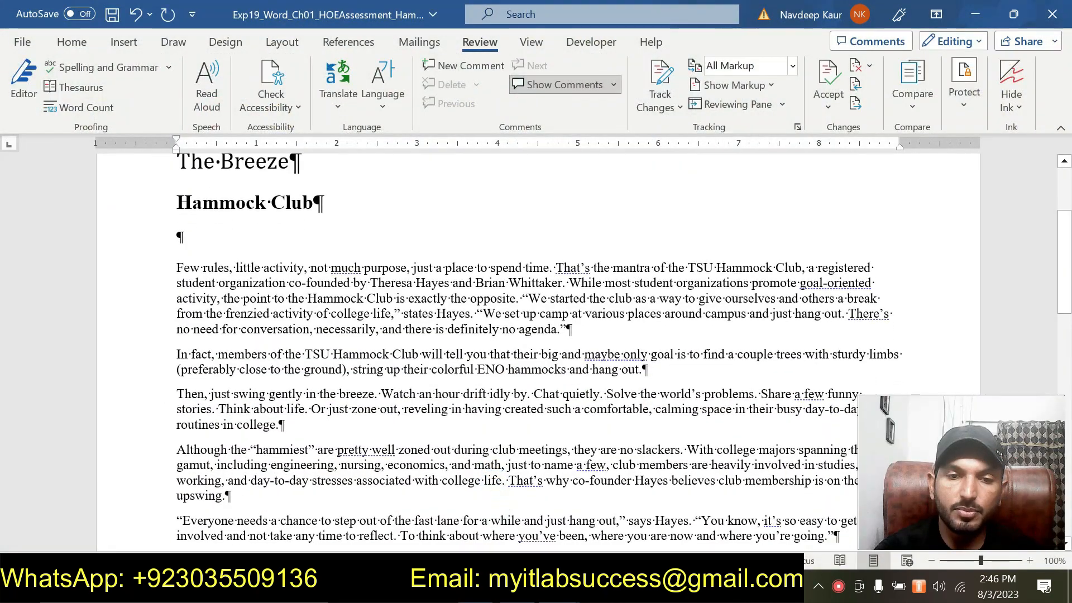
Select the word 'slackers' in 'they are no slackers' in the article's fourth body paragraph
{"action": "scroll", "coordinate": [403, 288], "scroll_direction": "down", "scroll_amount": 3}
{"action": "left_click", "coordinate": [403, 281]}
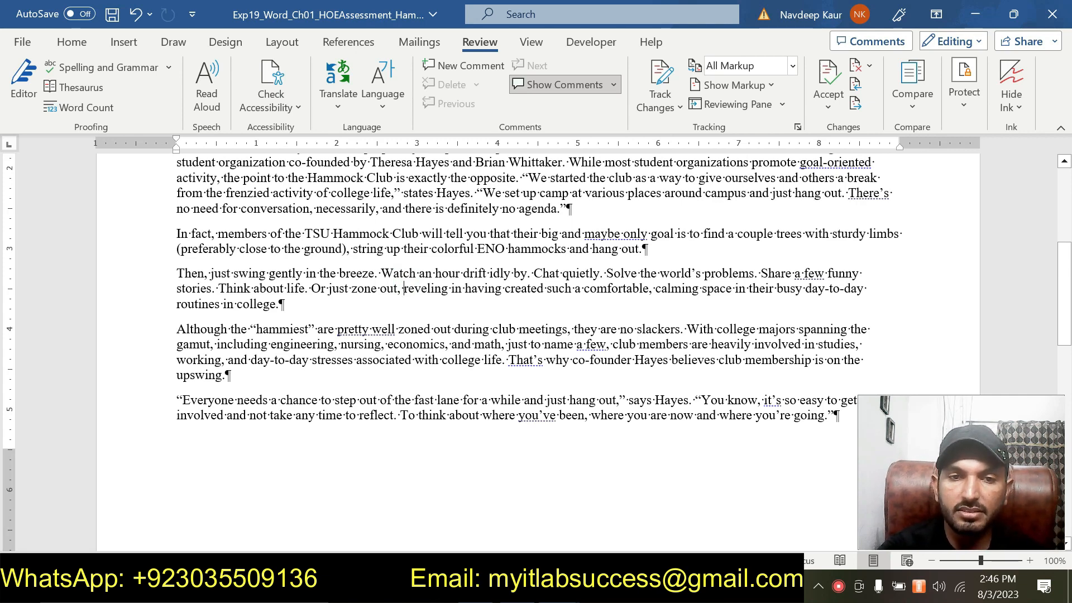
{"action": "scroll", "coordinate": [536, 335], "scroll_direction": "up", "scroll_amount": 2}
{"action": "scroll", "coordinate": [536, 335], "scroll_direction": "down", "scroll_amount": 2}
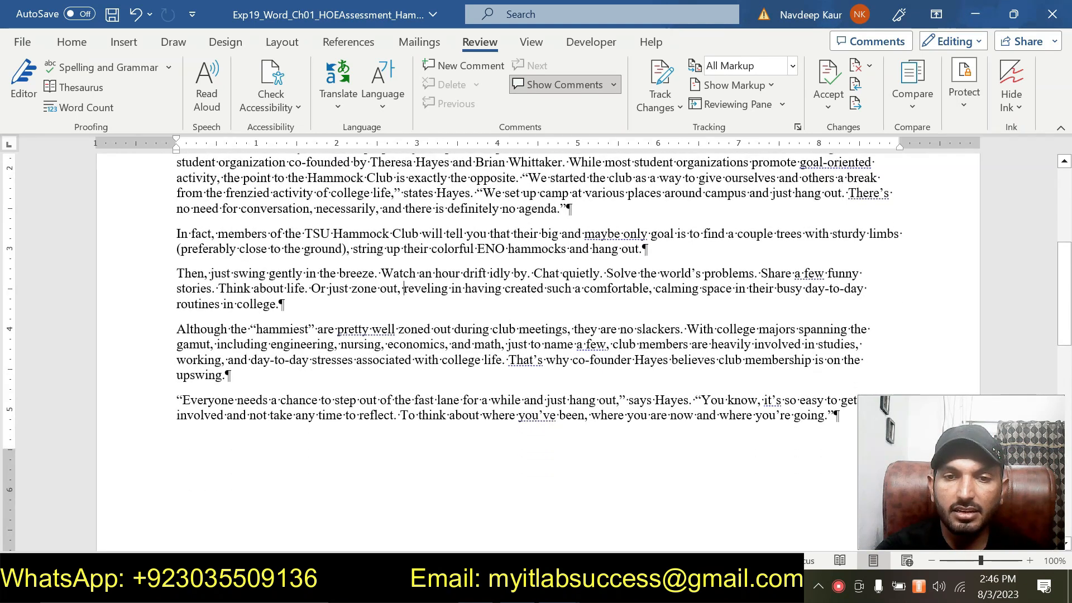
{"action": "scroll", "coordinate": [535, 335], "scroll_direction": "up", "scroll_amount": 3}
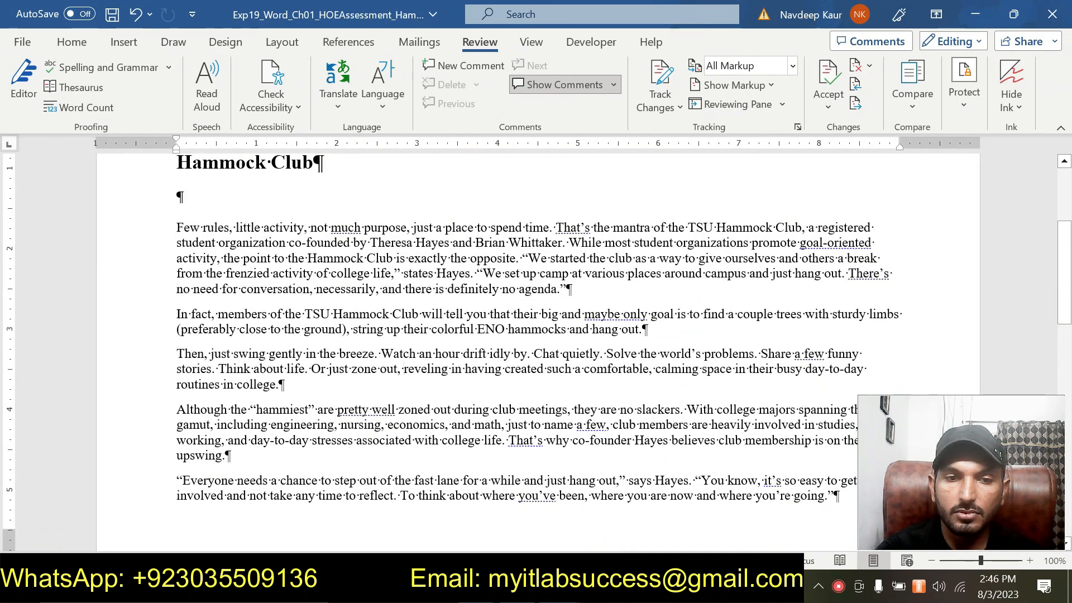
{"action": "scroll", "coordinate": [565, 381], "scroll_direction": "down", "scroll_amount": 1}
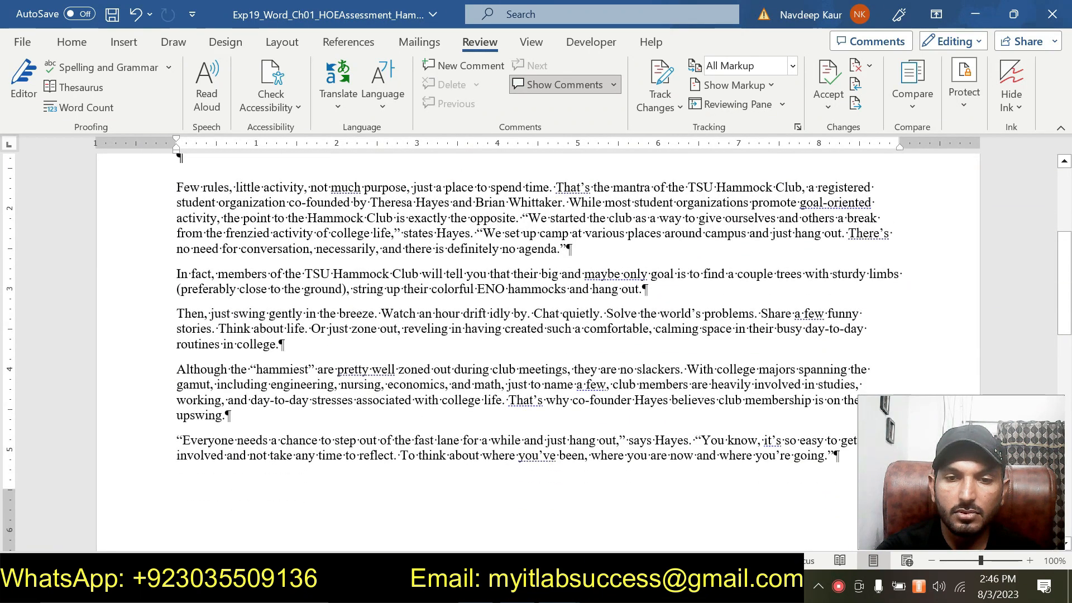
{"action": "left_click", "coordinate": [570, 384]}
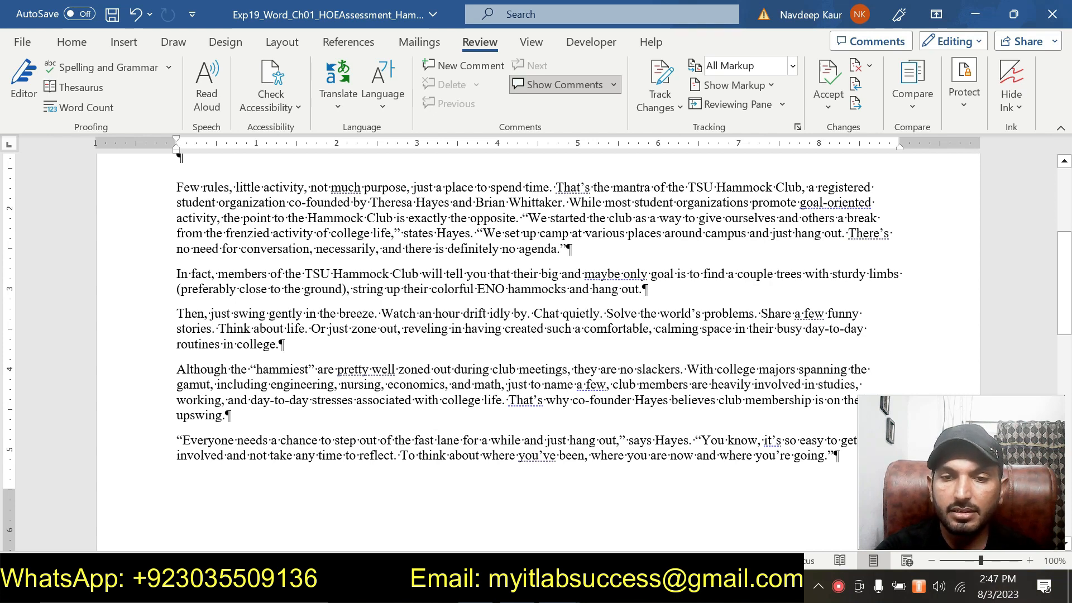
{"action": "left_click_drag", "start_coordinate": [637, 369], "coordinate": [680, 369]}
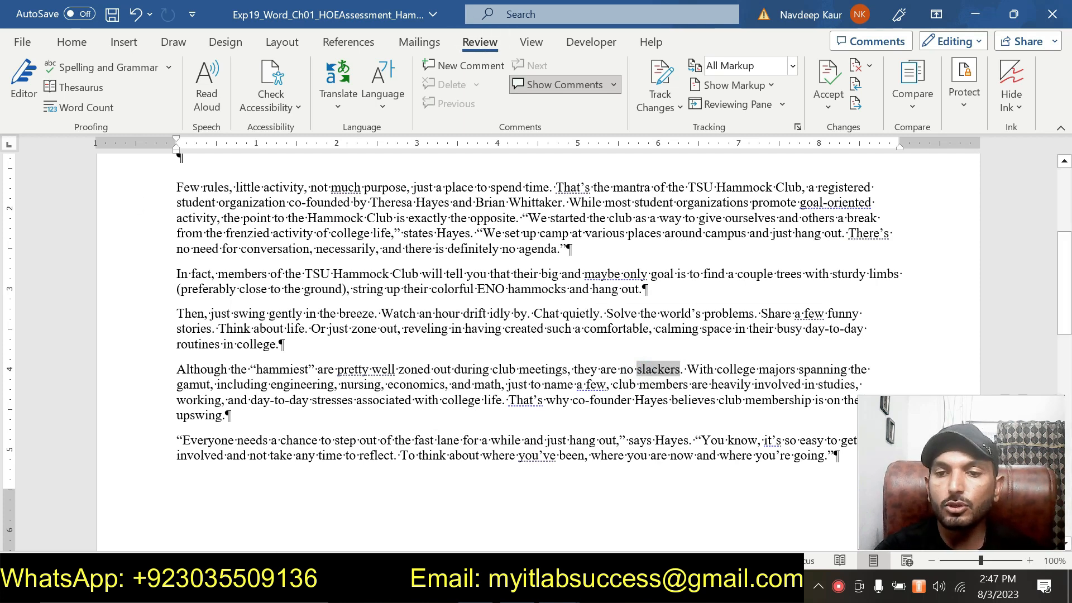
Replace 'slackers' with the Thesaurus synonym 'idlers' and close the Thesaurus pane
{"action": "left_click", "coordinate": [80, 88]}
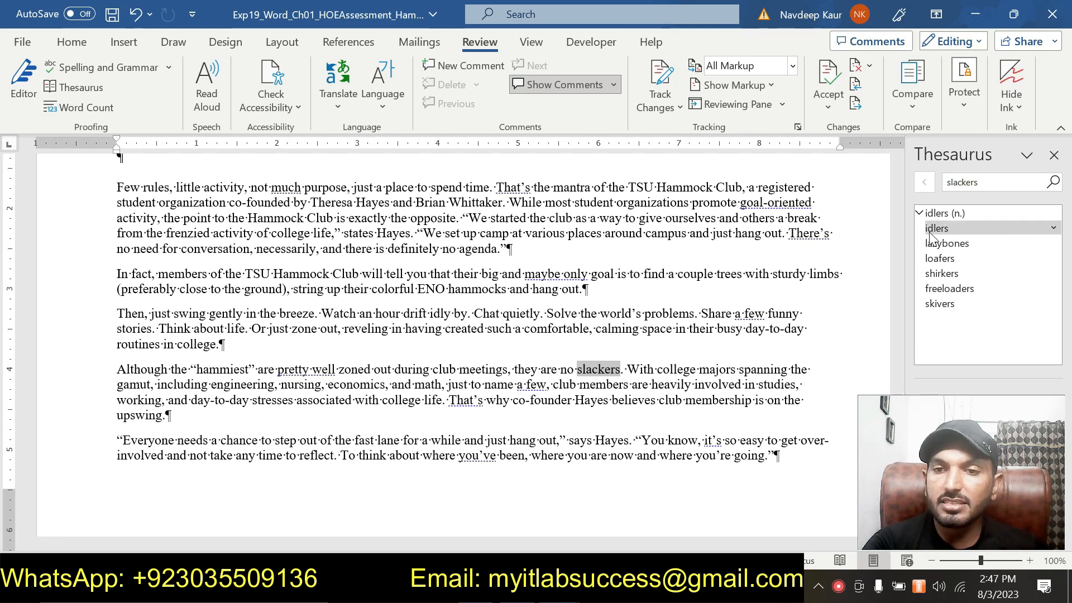
{"action": "left_click", "coordinate": [1054, 228]}
{"action": "left_click", "coordinate": [1031, 247]}
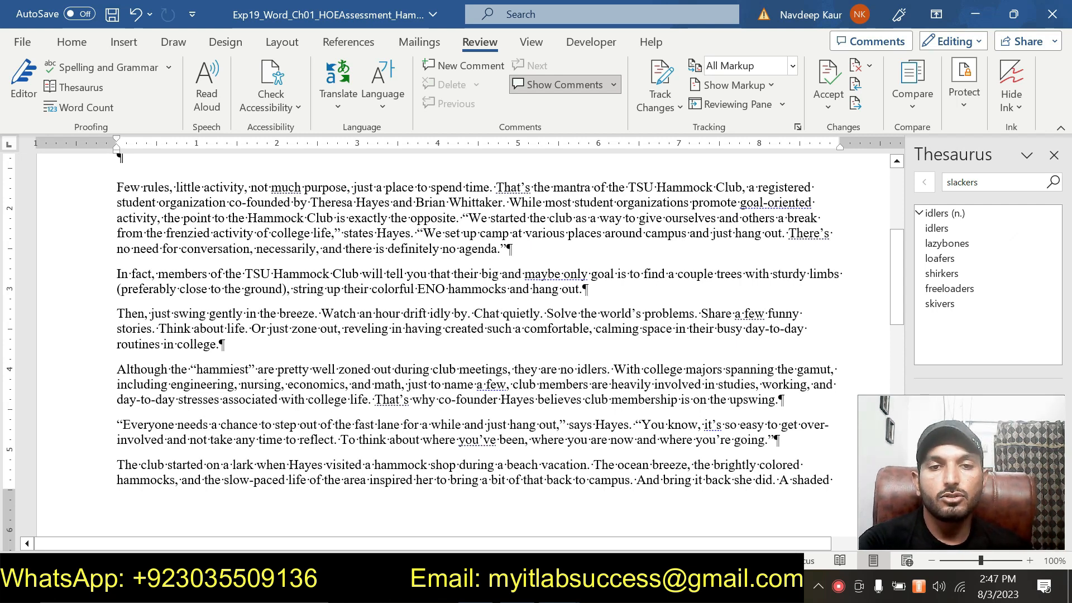
{"action": "scroll", "coordinate": [452, 346], "scroll_direction": "up", "scroll_amount": 5}
{"action": "scroll", "coordinate": [452, 346], "scroll_direction": "down", "scroll_amount": 3}
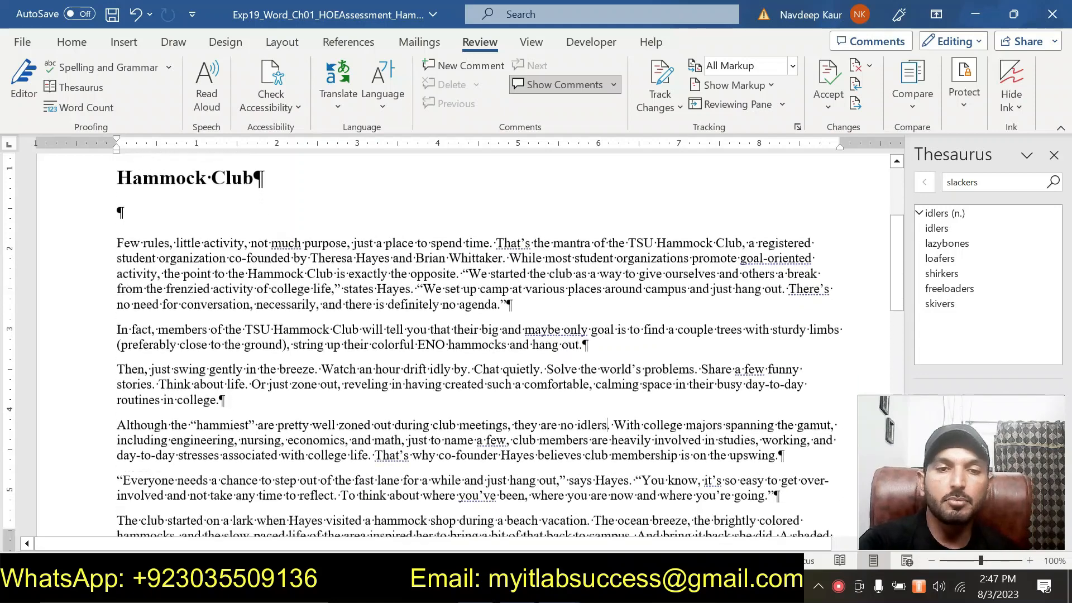
{"action": "scroll", "coordinate": [452, 346], "scroll_direction": "up", "scroll_amount": 4}
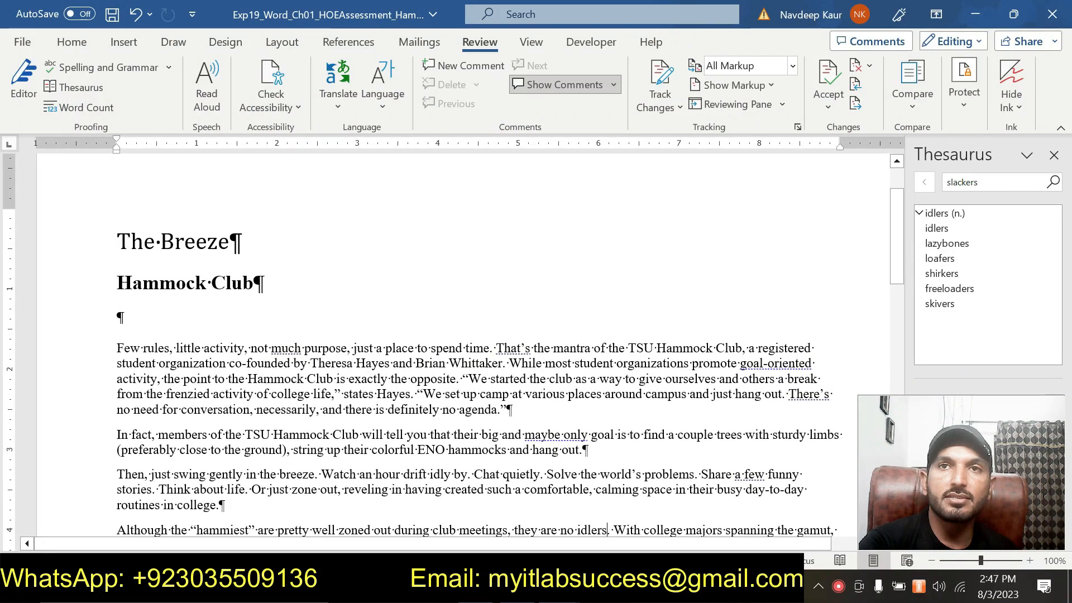
{"action": "left_click", "coordinate": [1054, 155]}
Bring the instructions document to the front
{"action": "scroll", "coordinate": [536, 335], "scroll_direction": "down", "scroll_amount": 5}
{"action": "scroll", "coordinate": [536, 335], "scroll_direction": "up", "scroll_amount": 8}
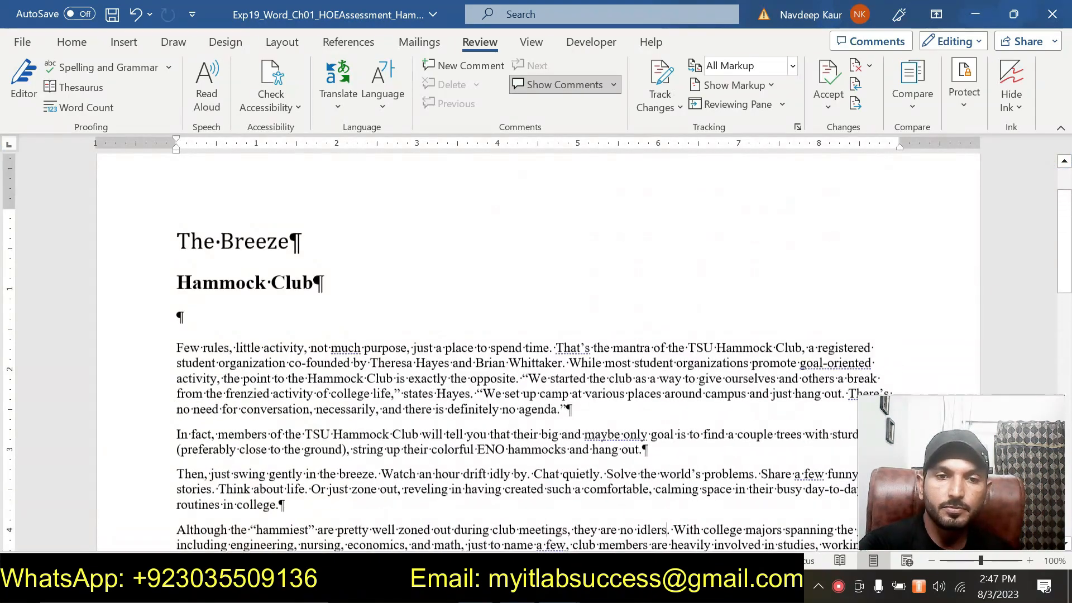
{"action": "scroll", "coordinate": [536, 335], "scroll_direction": "down", "scroll_amount": 1}
{"action": "scroll", "coordinate": [536, 335], "scroll_direction": "down", "scroll_amount": 10}
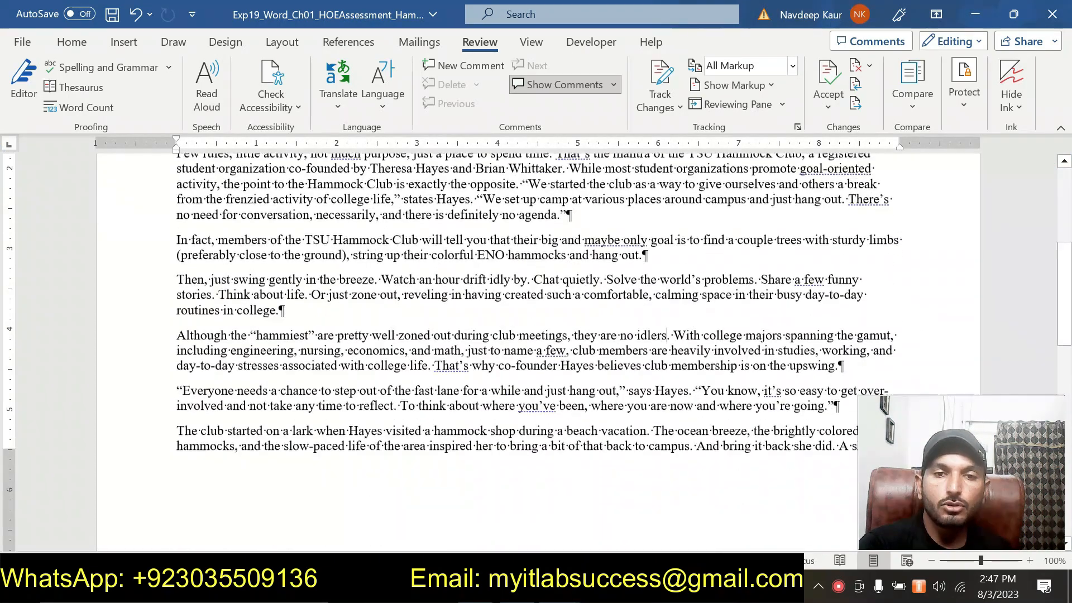
{"action": "scroll", "coordinate": [536, 335], "scroll_direction": "up", "scroll_amount": 1}
{"action": "scroll", "coordinate": [536, 335], "scroll_direction": "down", "scroll_amount": 3}
{"action": "scroll", "coordinate": [536, 334], "scroll_direction": "up", "scroll_amount": 4}
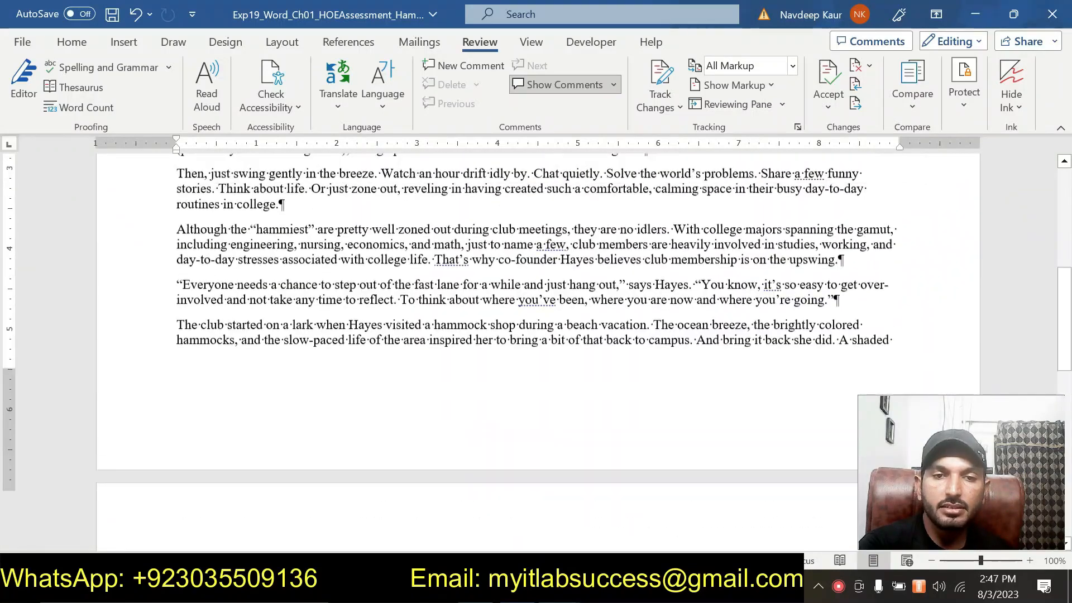
{"action": "left_click", "coordinate": [641, 529]}
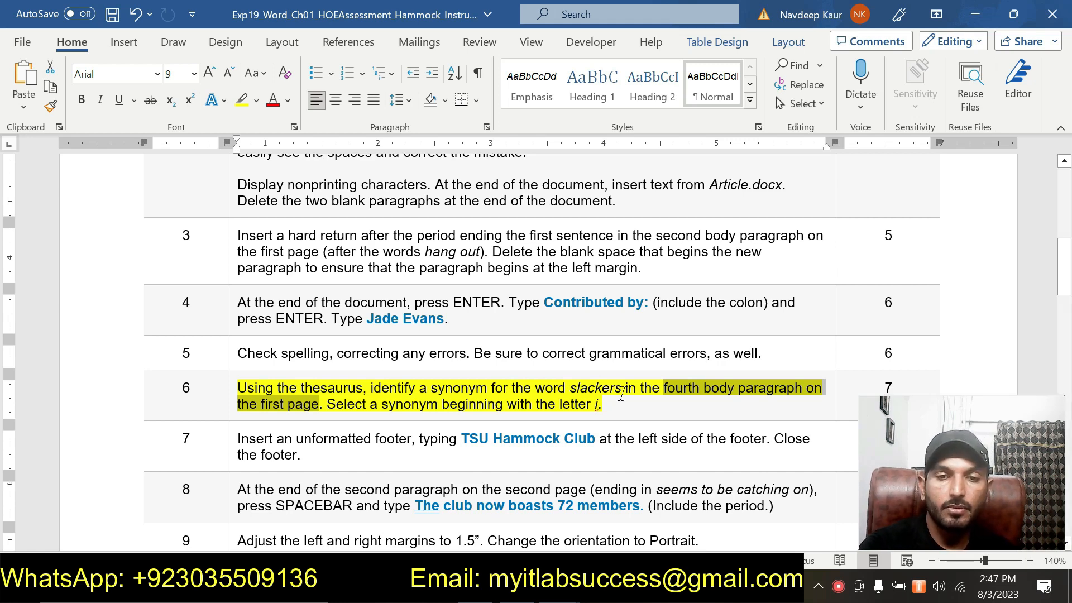
Remove the yellow highlight from step 6 and highlight step 7's footer instruction yellow
{"action": "left_click_drag", "start_coordinate": [620, 403], "coordinate": [238, 388]}
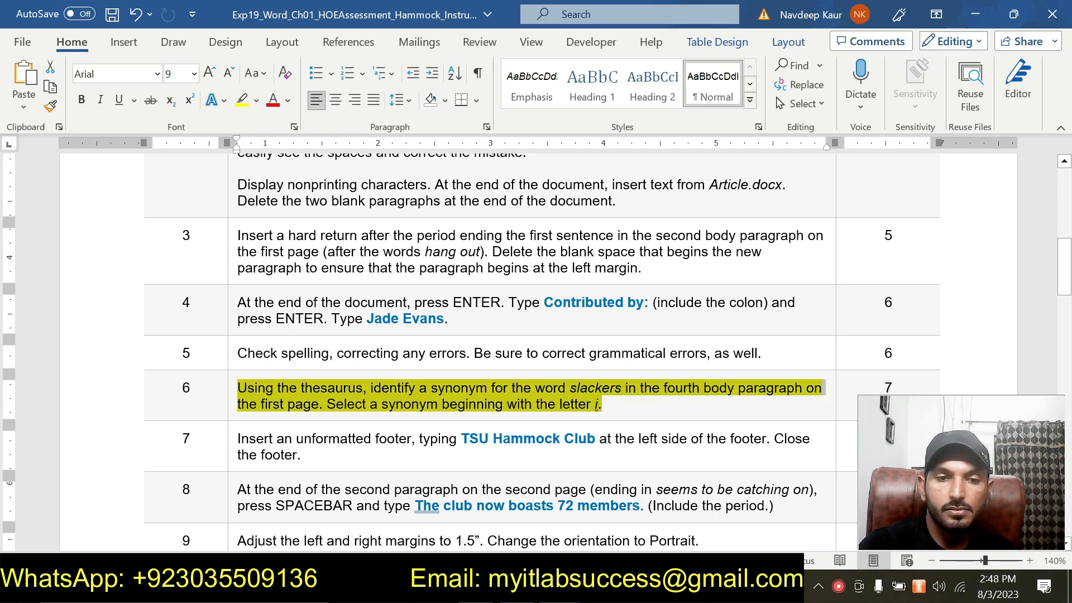
{"action": "left_click", "coordinate": [314, 359]}
{"action": "left_click", "coordinate": [359, 416]}
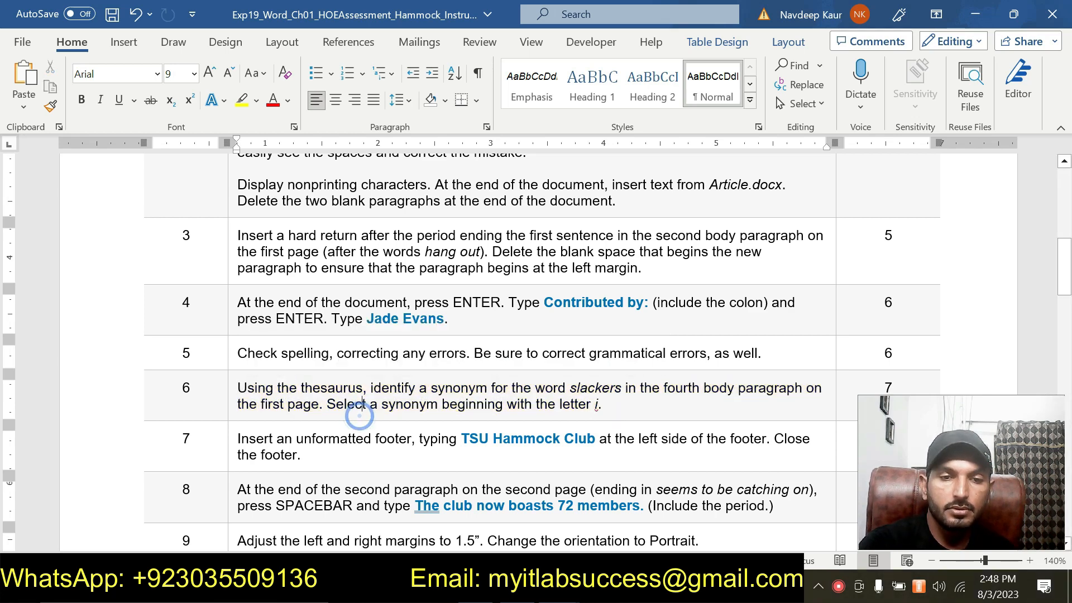
{"action": "triple_click", "coordinate": [327, 449]}
{"action": "left_click", "coordinate": [295, 407]}
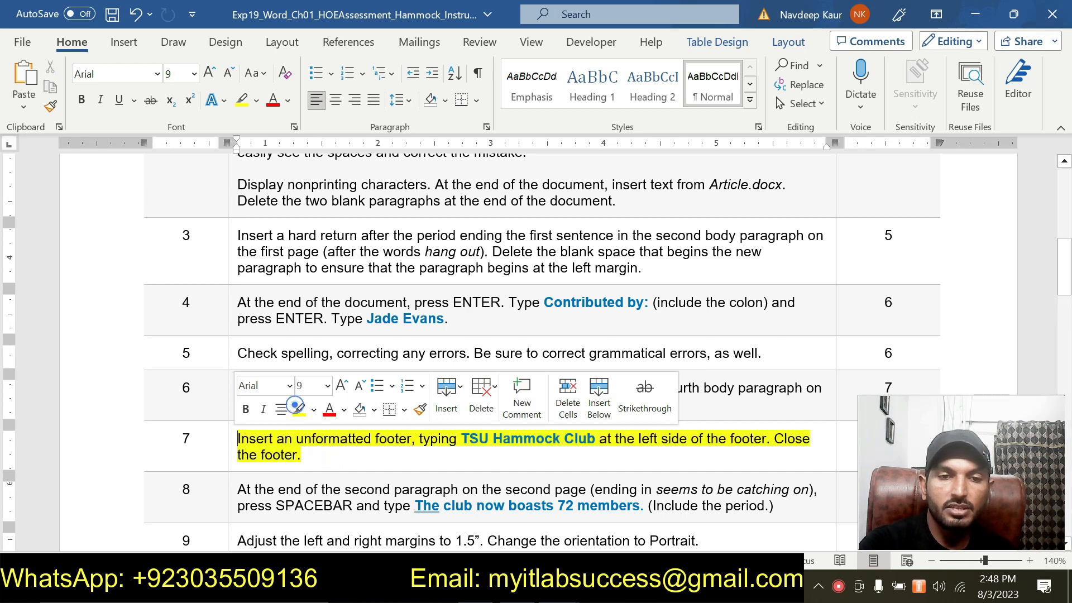
{"action": "left_click", "coordinate": [319, 472]}
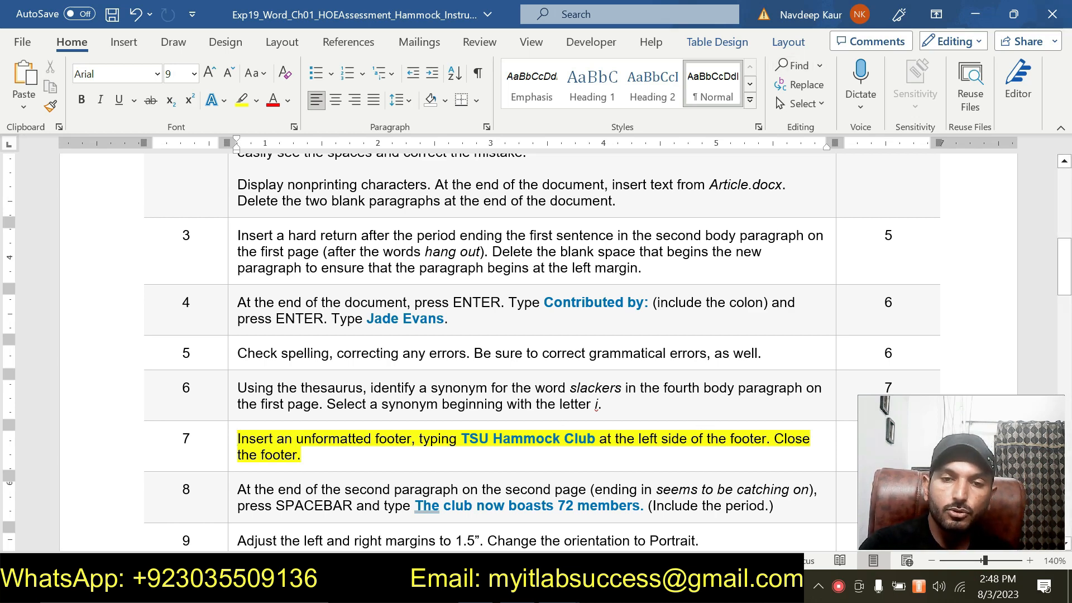
{"action": "left_click_drag", "start_coordinate": [599, 441], "coordinate": [767, 441]}
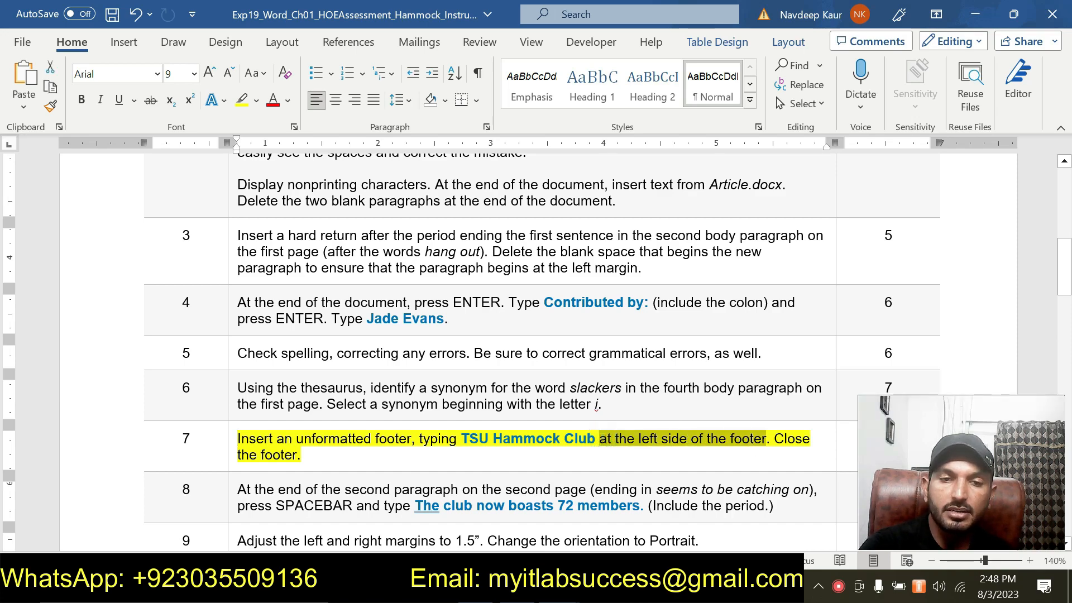
{"action": "left_click", "coordinate": [467, 468]}
Switch back to the Hammock Club article from the taskbar preview
{"action": "left_click", "coordinate": [559, 589]}
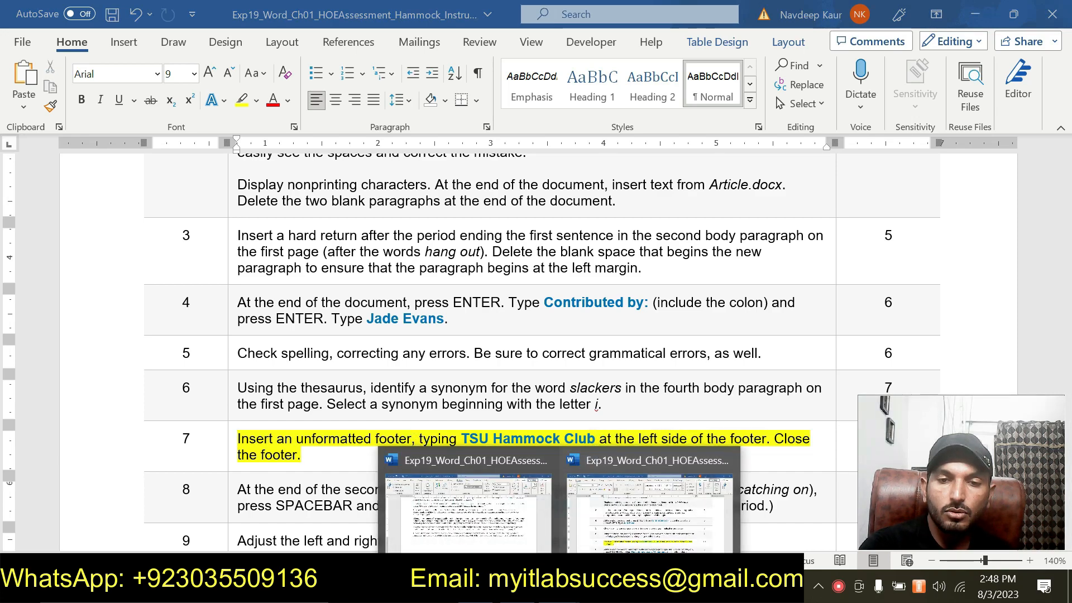
{"action": "left_click", "coordinate": [531, 519]}
{"action": "scroll", "coordinate": [481, 498], "scroll_direction": "up", "scroll_amount": 10}
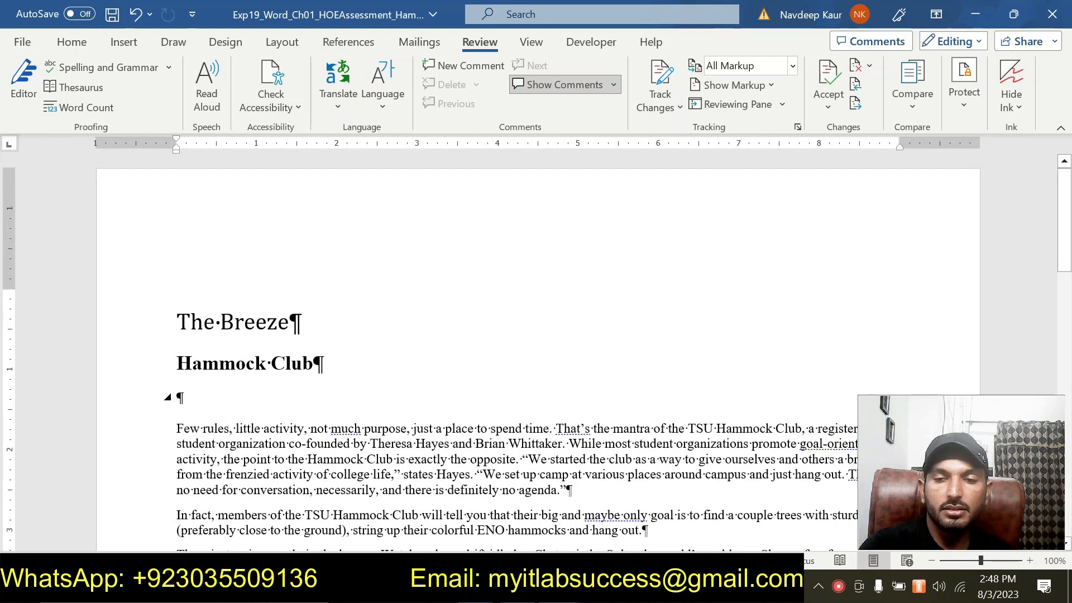
Add an unformatted footer reading 'TSU Hammock Club' at the left, then close the footer
{"action": "left_click", "coordinate": [124, 43]}
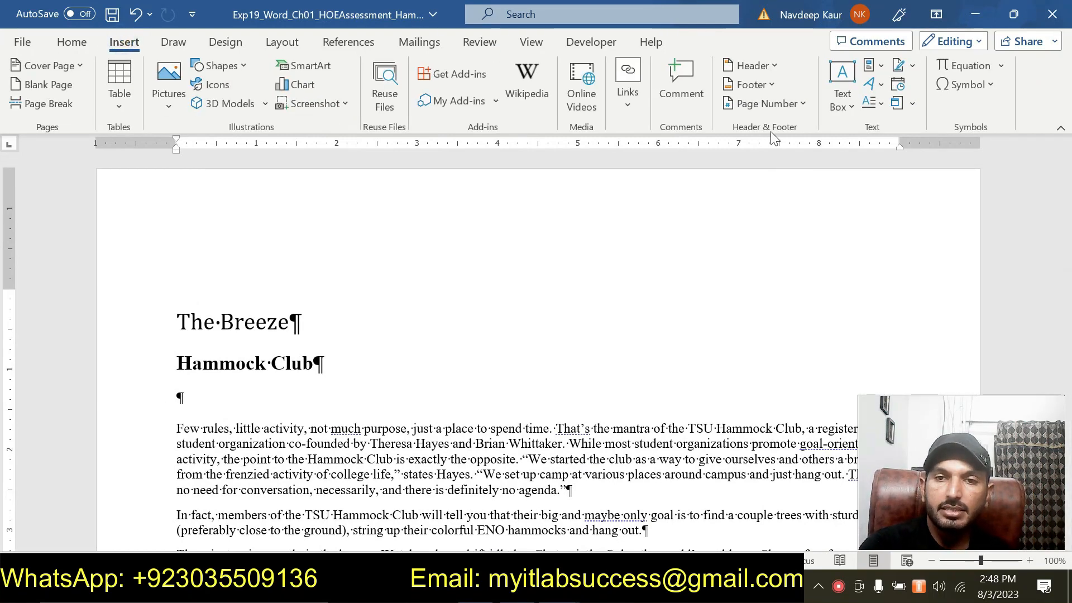
{"action": "left_click", "coordinate": [771, 85]}
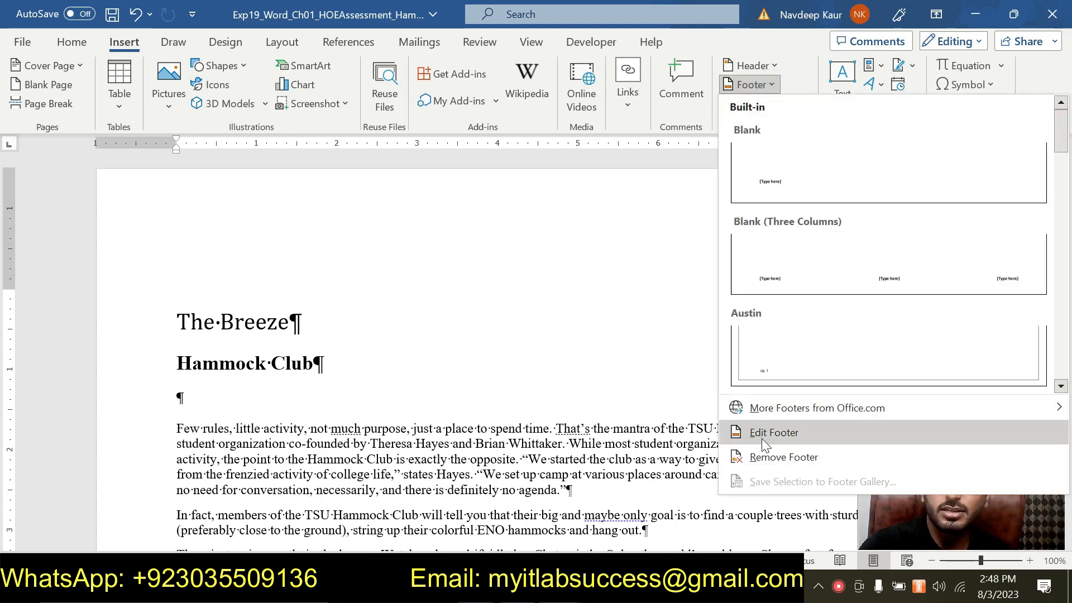
{"action": "left_click", "coordinate": [774, 432]}
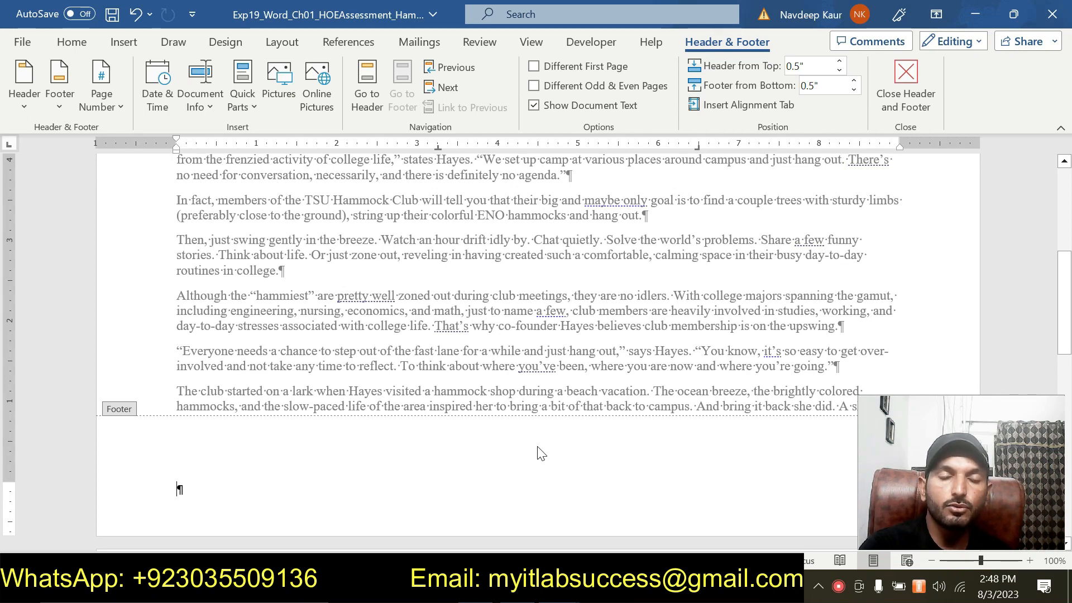
{"action": "type", "text": "T"}
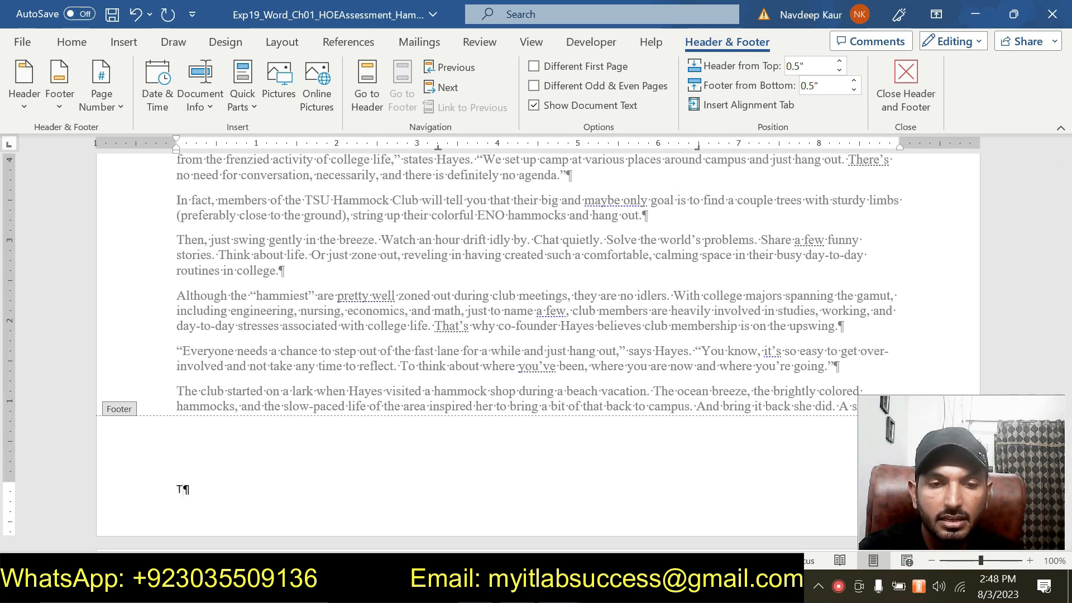
{"action": "type", "text": "SU Ha"}
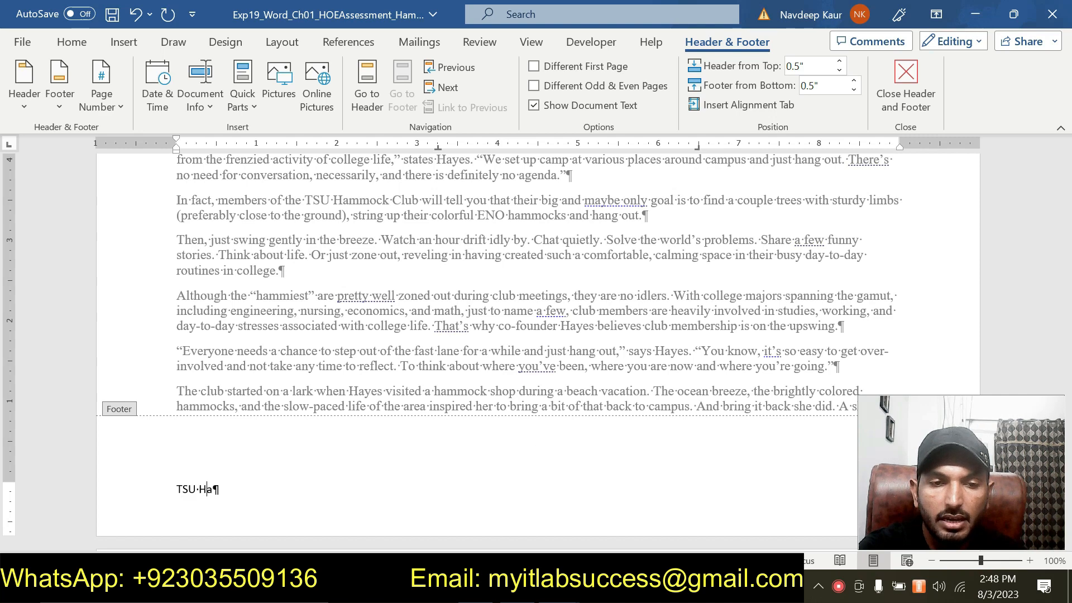
{"action": "type", "text": "mmock Cl"}
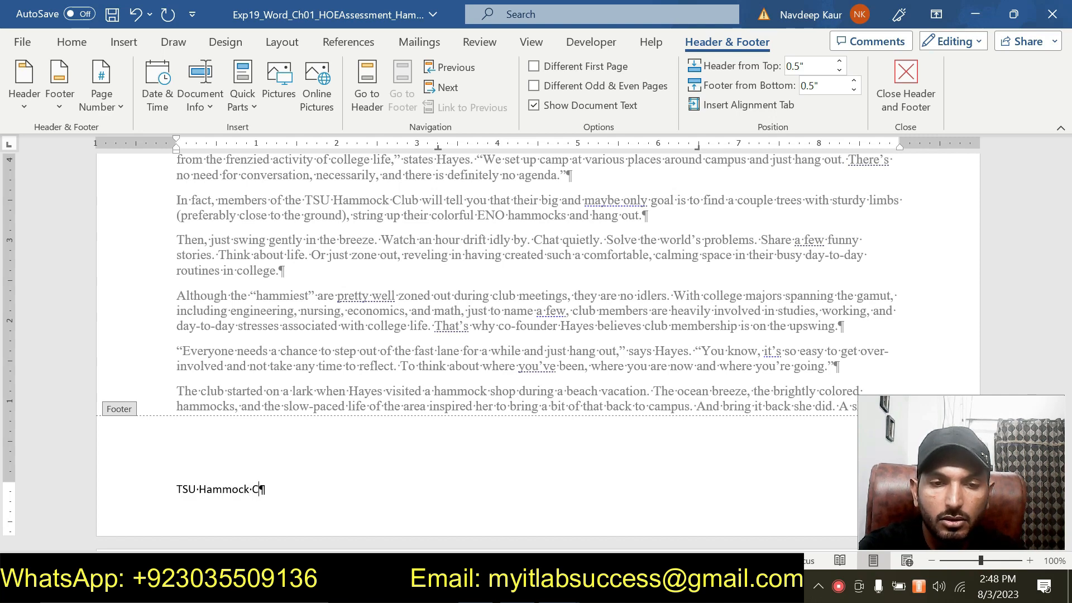
{"action": "type", "text": "i"}
{"action": "type", "text": "ub"}
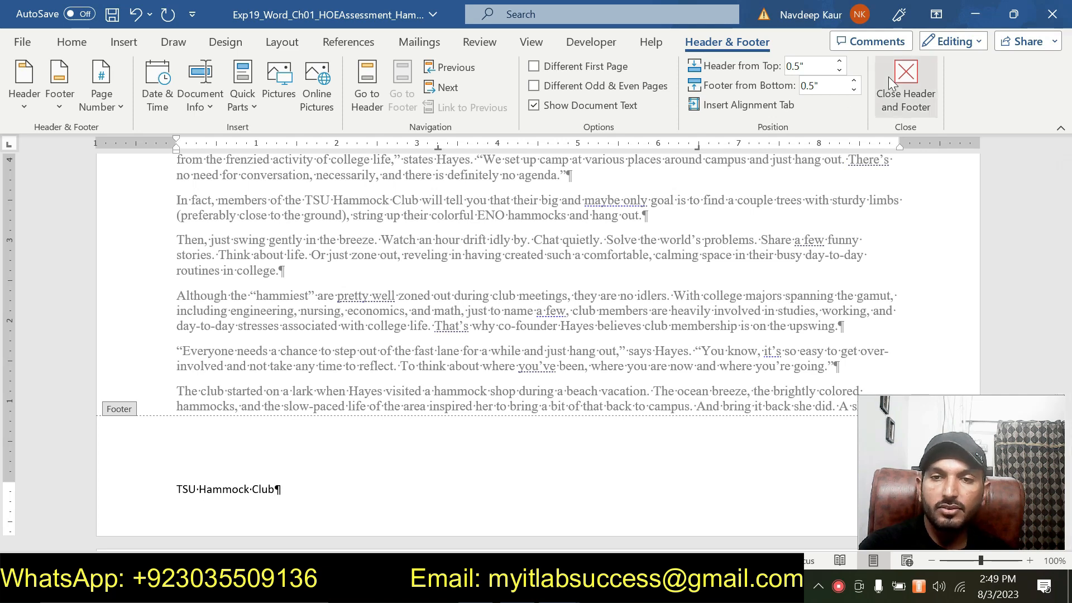
{"action": "left_click", "coordinate": [907, 102]}
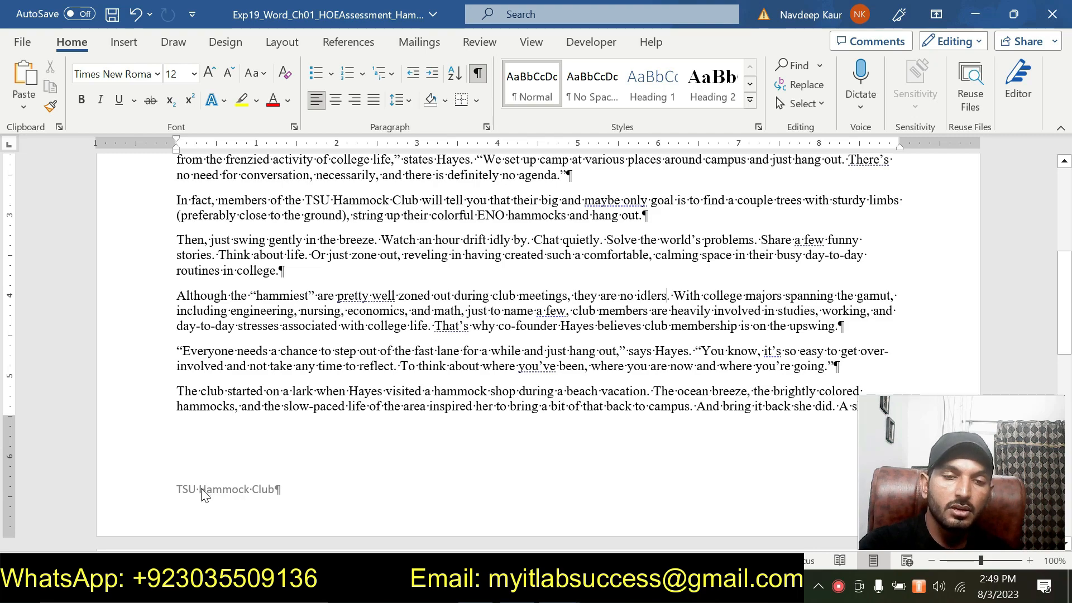
Bring the instructions document to the front
{"action": "scroll", "coordinate": [234, 503], "scroll_direction": "up", "scroll_amount": 5}
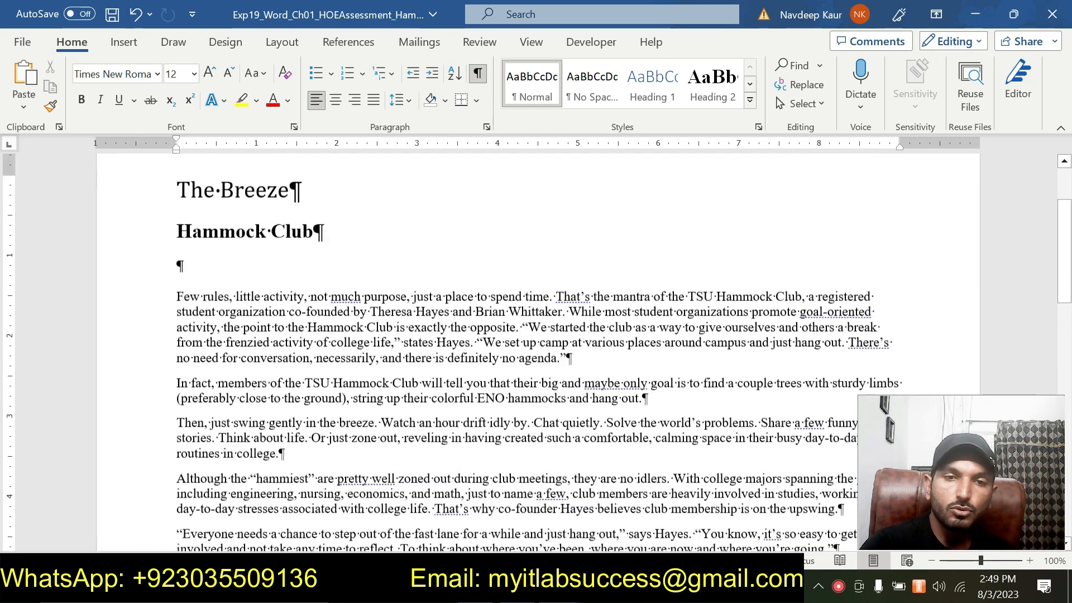
{"action": "scroll", "coordinate": [449, 363], "scroll_direction": "up", "scroll_amount": 2}
{"action": "scroll", "coordinate": [449, 363], "scroll_direction": "down", "scroll_amount": 10}
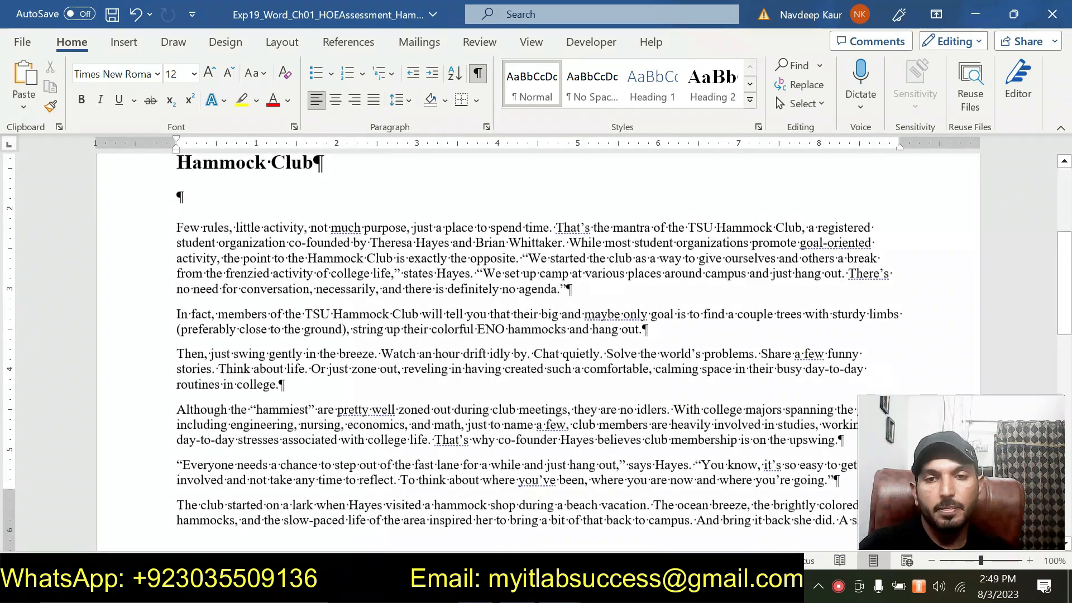
{"action": "scroll", "coordinate": [449, 363], "scroll_direction": "down", "scroll_amount": 10}
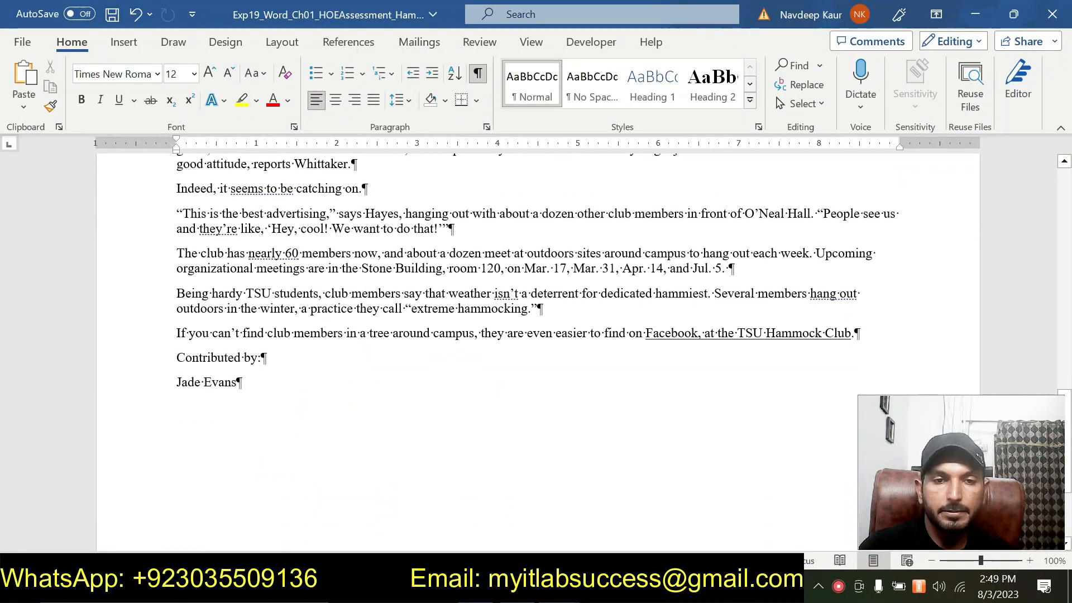
{"action": "scroll", "coordinate": [449, 363], "scroll_direction": "up", "scroll_amount": 20}
{"action": "scroll", "coordinate": [450, 362], "scroll_direction": "down", "scroll_amount": 4}
{"action": "scroll", "coordinate": [445, 371], "scroll_direction": "down", "scroll_amount": 3}
{"action": "scroll", "coordinate": [445, 371], "scroll_direction": "up", "scroll_amount": 8}
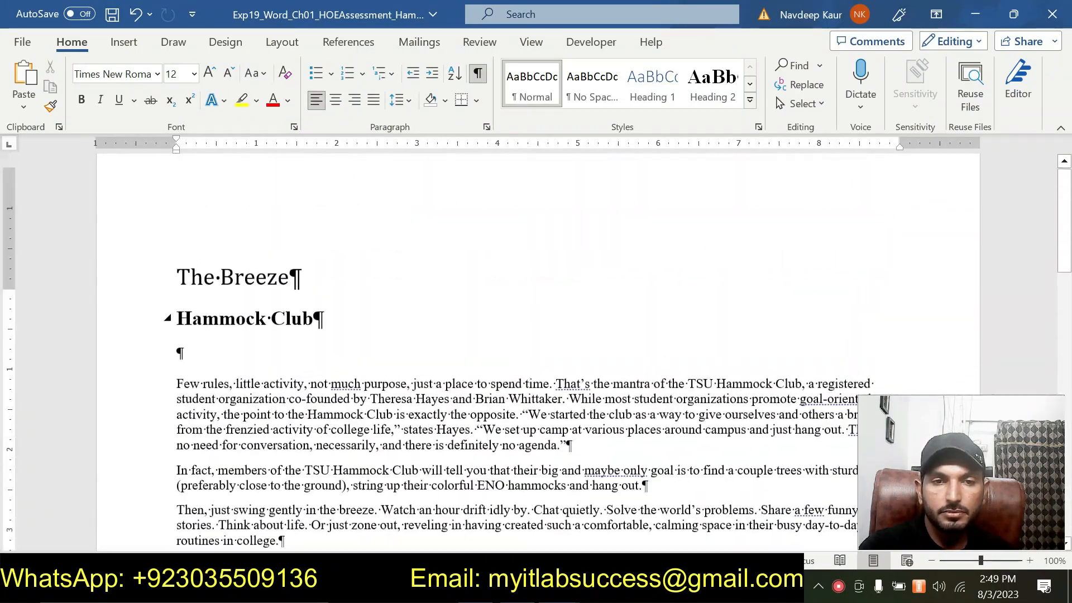
{"action": "mouse_move", "coordinate": [552, 586]}
{"action": "left_click", "coordinate": [660, 503]}
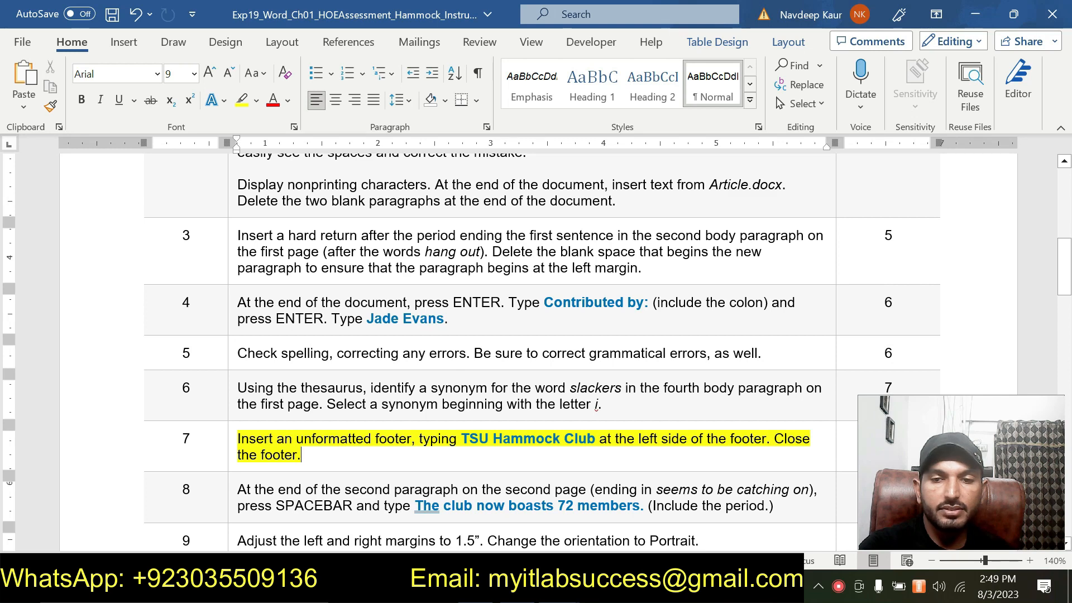
Remove row 7's yellow highlight and highlight row 8's add-a-sentence instruction in yellow
{"action": "triple_click", "coordinate": [294, 454]}
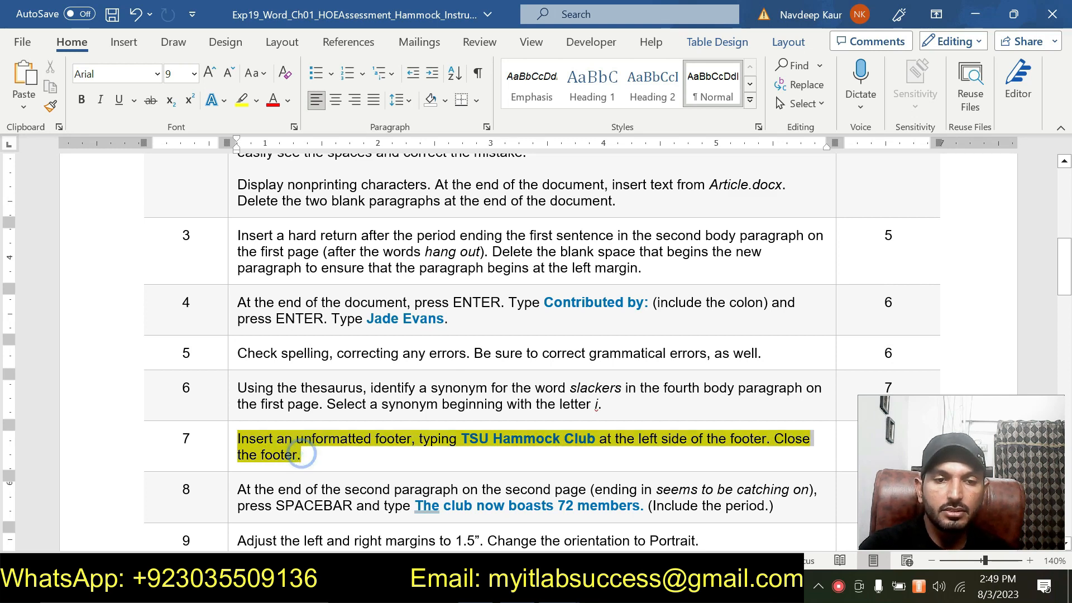
{"action": "left_click", "coordinate": [311, 416]}
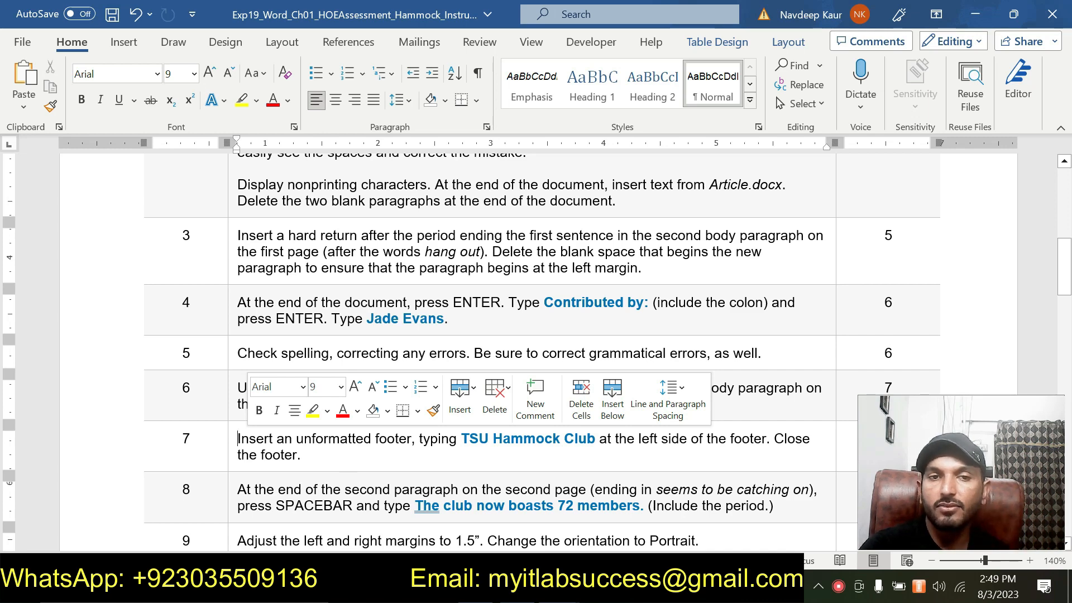
{"action": "left_click", "coordinate": [319, 462]}
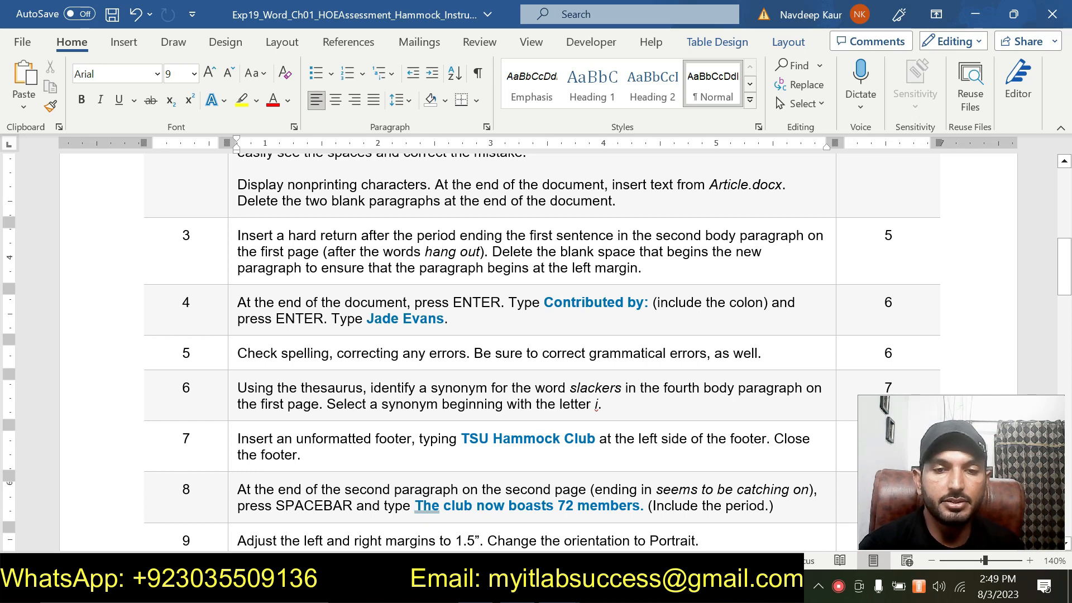
{"action": "mouse_move", "coordinate": [777, 506]}
{"action": "left_mouse_down"}
{"action": "mouse_move", "coordinate": [773, 527]}
{"action": "mouse_move", "coordinate": [773, 511]}
{"action": "left_mouse_up"}
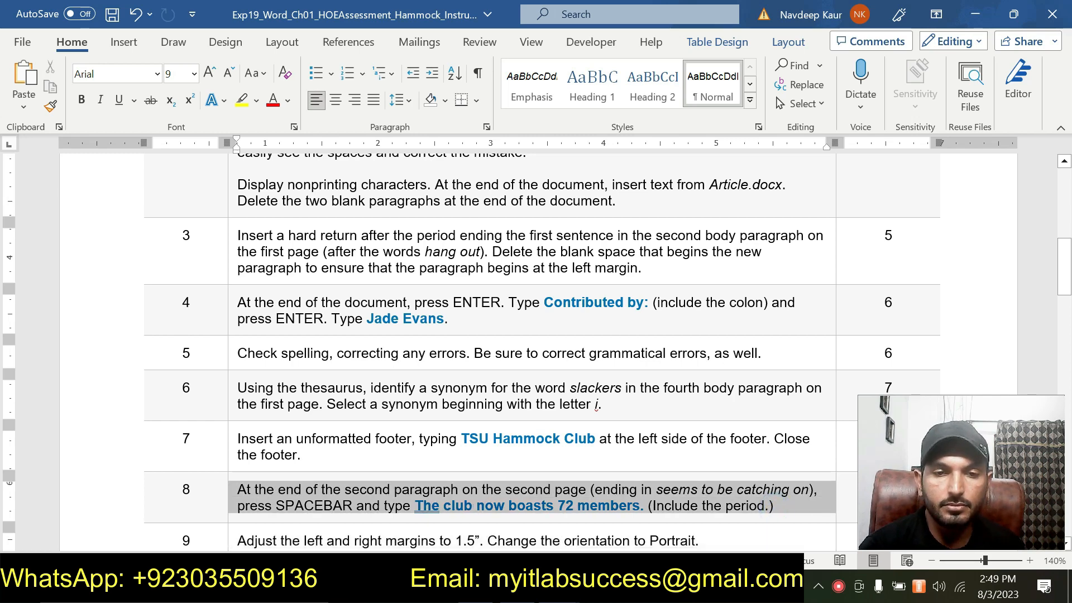
{"action": "left_click", "coordinate": [354, 470]}
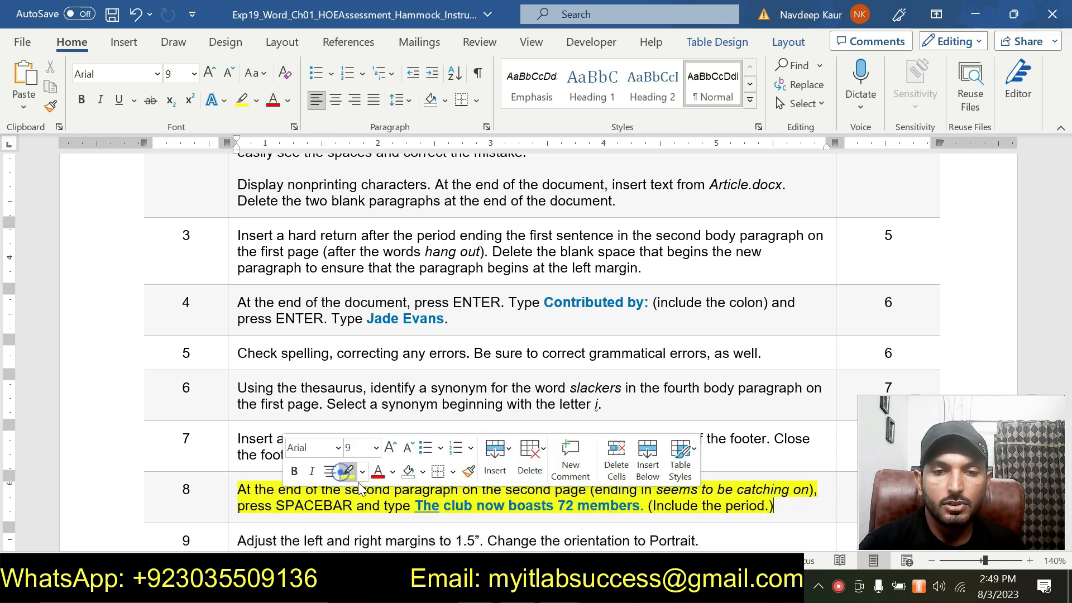
{"action": "left_click", "coordinate": [382, 514]}
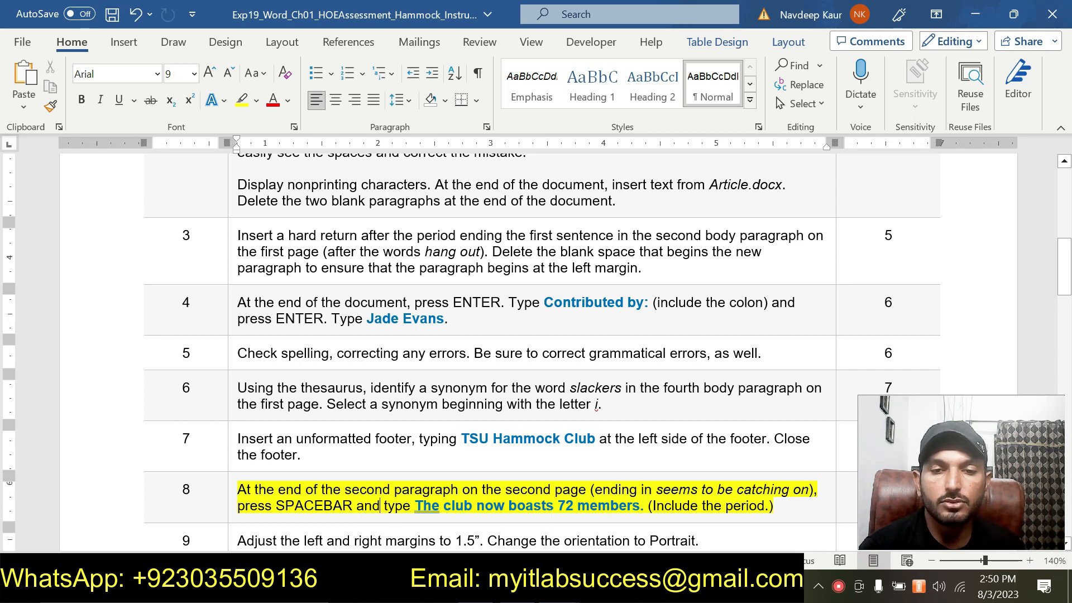
Copy the phrase 'seems to be catching on' from row 8's instruction
{"action": "left_click_drag", "start_coordinate": [640, 505], "coordinate": [415, 505]}
{"action": "left_click", "coordinate": [313, 513]}
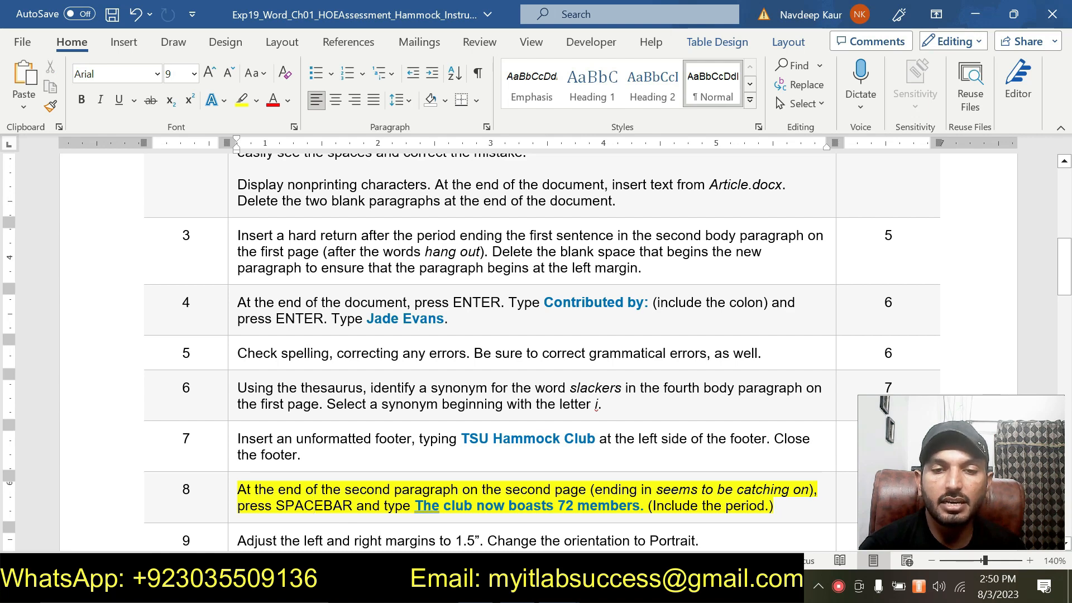
{"action": "left_click_drag", "start_coordinate": [657, 492], "coordinate": [807, 490]}
{"action": "key", "text": "ctrl+c"}
{"action": "key", "text": "alt+Tab"}
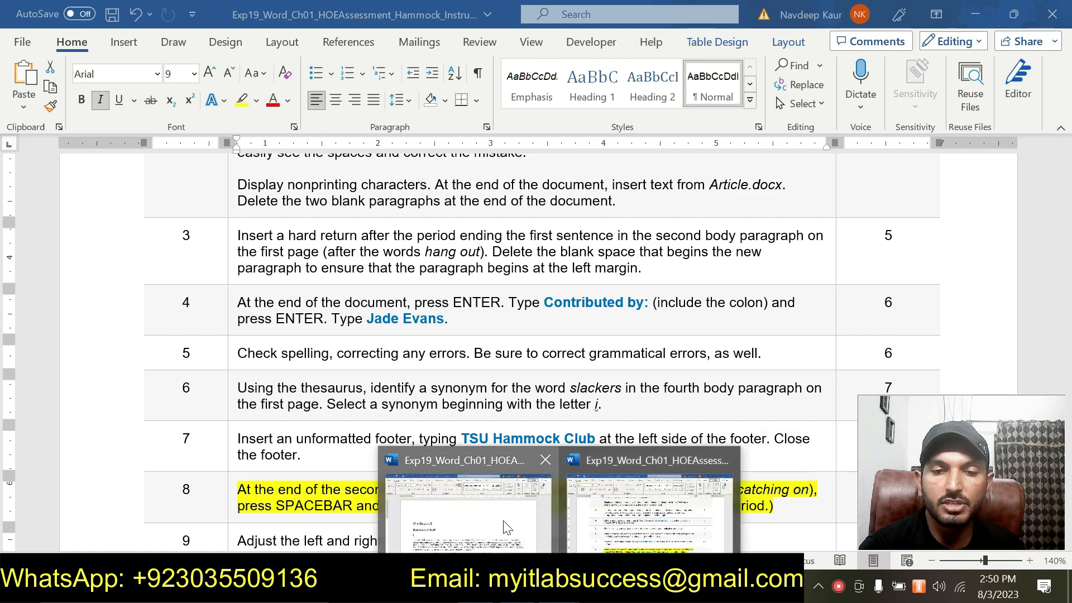
Type 'The club now boasts 72 members.' after 'seems to be catching on.' on page two
{"action": "scroll", "coordinate": [538, 346], "scroll_direction": "down", "scroll_amount": 9}
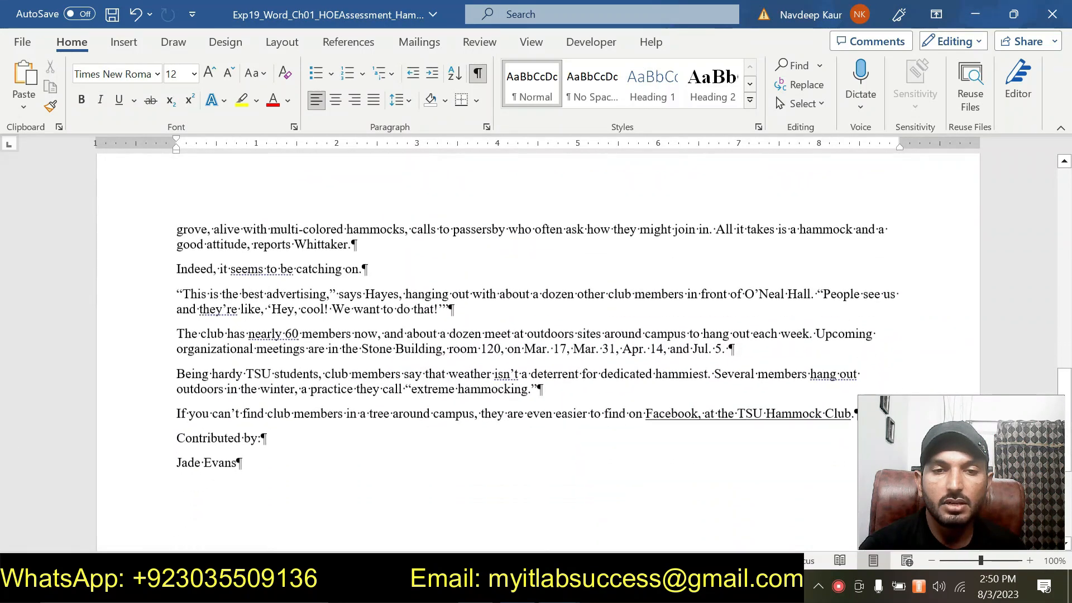
{"action": "left_click", "coordinate": [258, 268]}
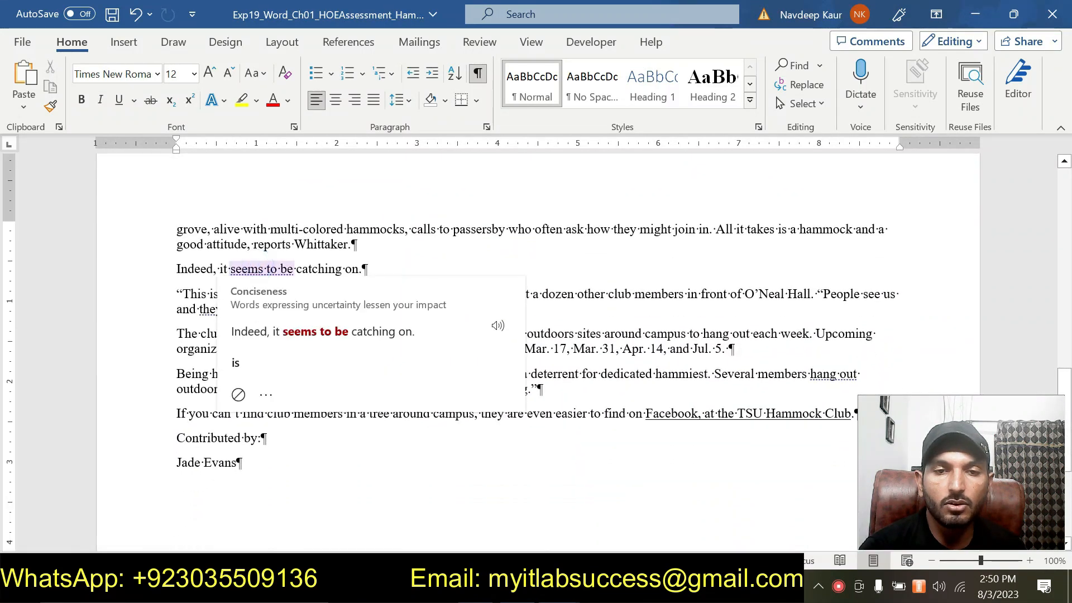
{"action": "left_click", "coordinate": [365, 267]}
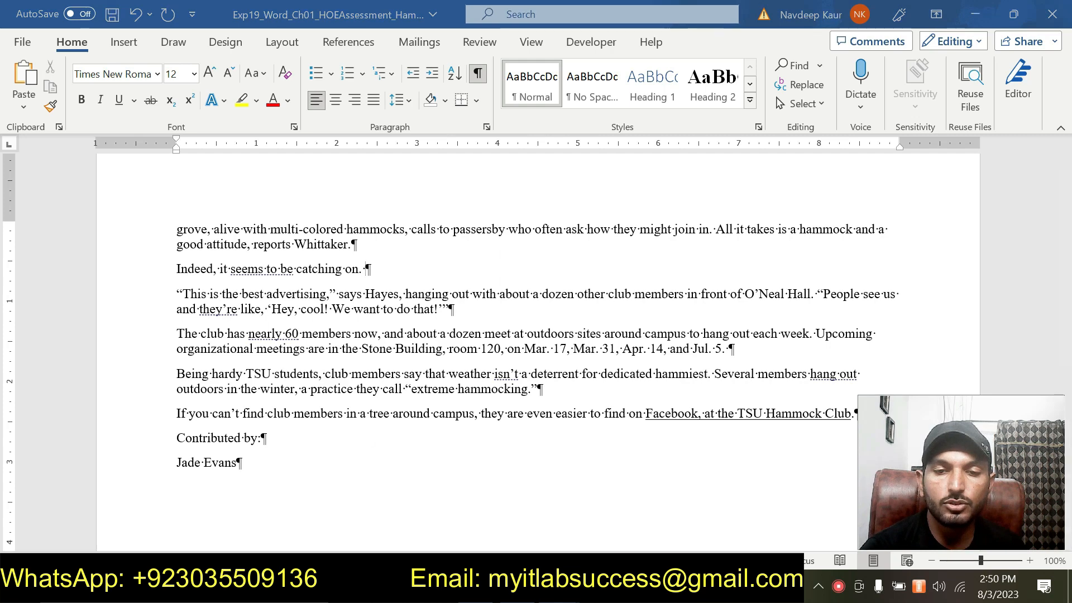
{"action": "mouse_move", "coordinate": [560, 586]}
{"action": "left_click", "coordinate": [666, 514]}
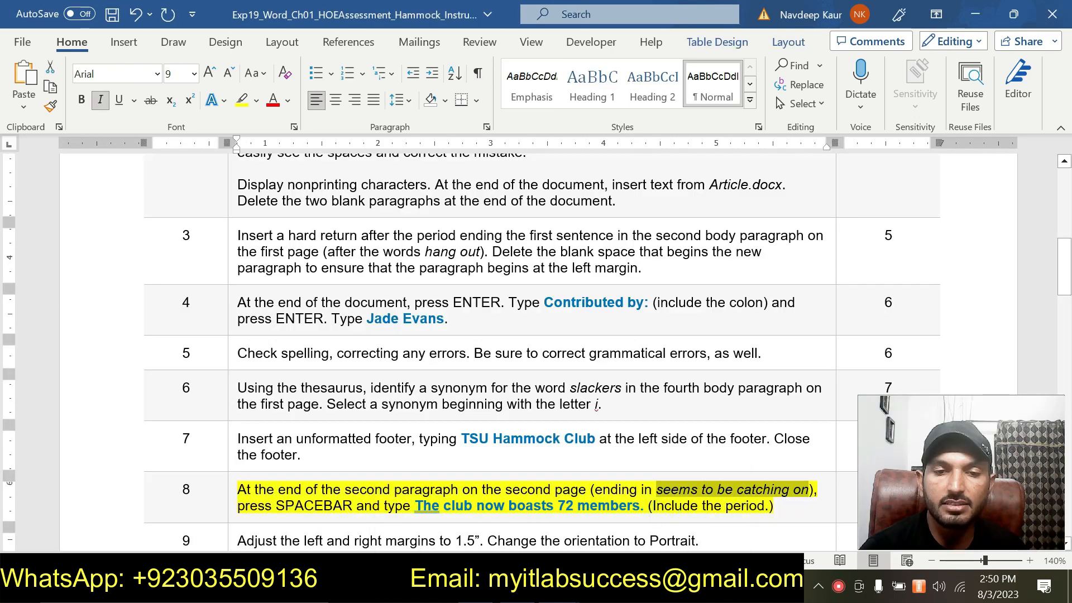
{"action": "mouse_move", "coordinate": [560, 587]}
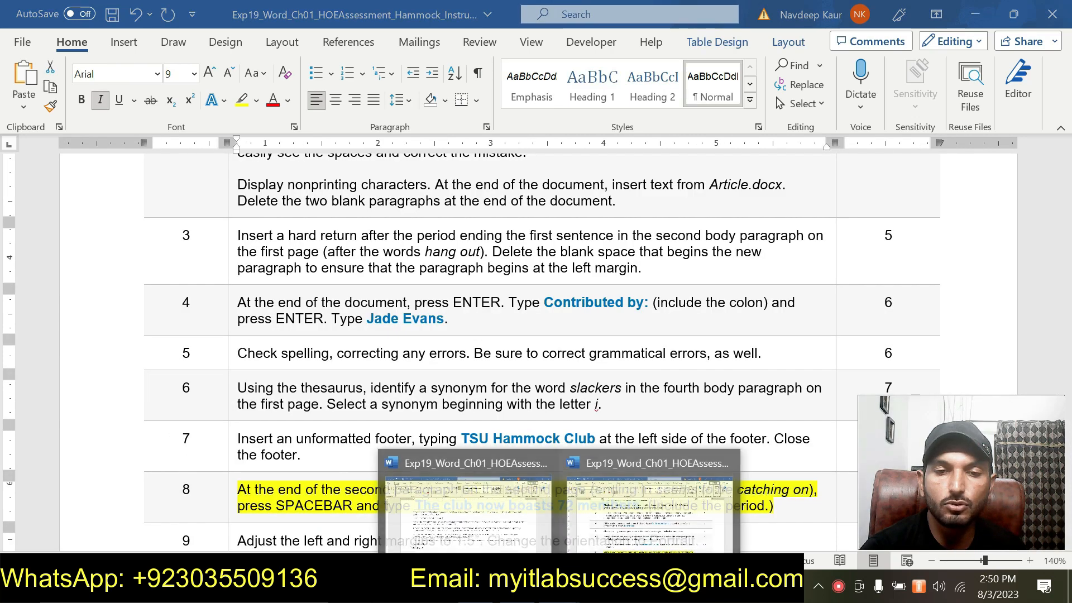
{"action": "left_click", "coordinate": [479, 521]}
{"action": "type", "text": "T"}
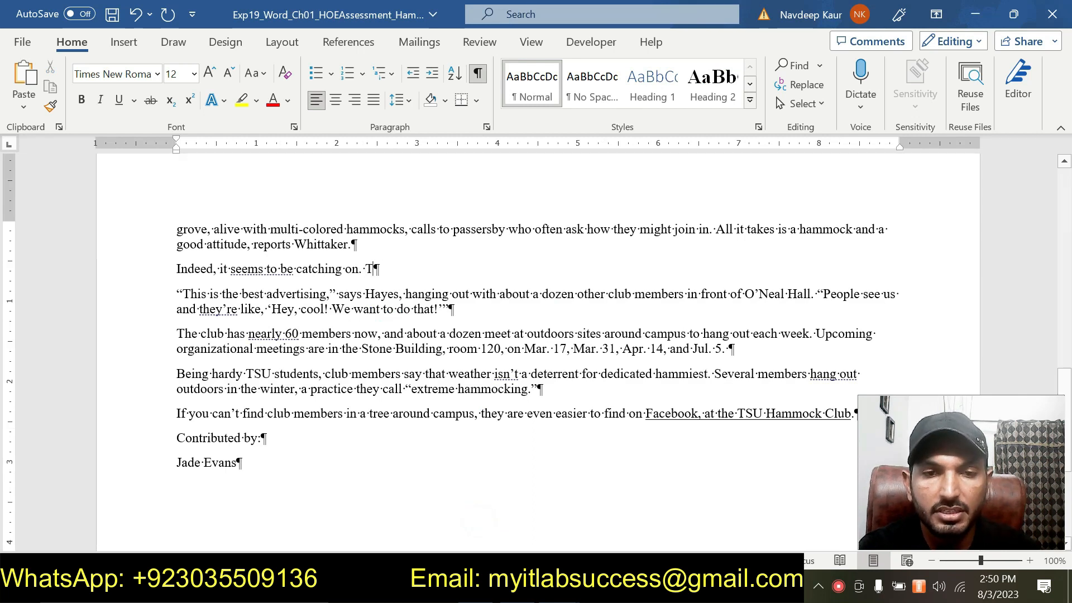
{"action": "type", "text": "he club"}
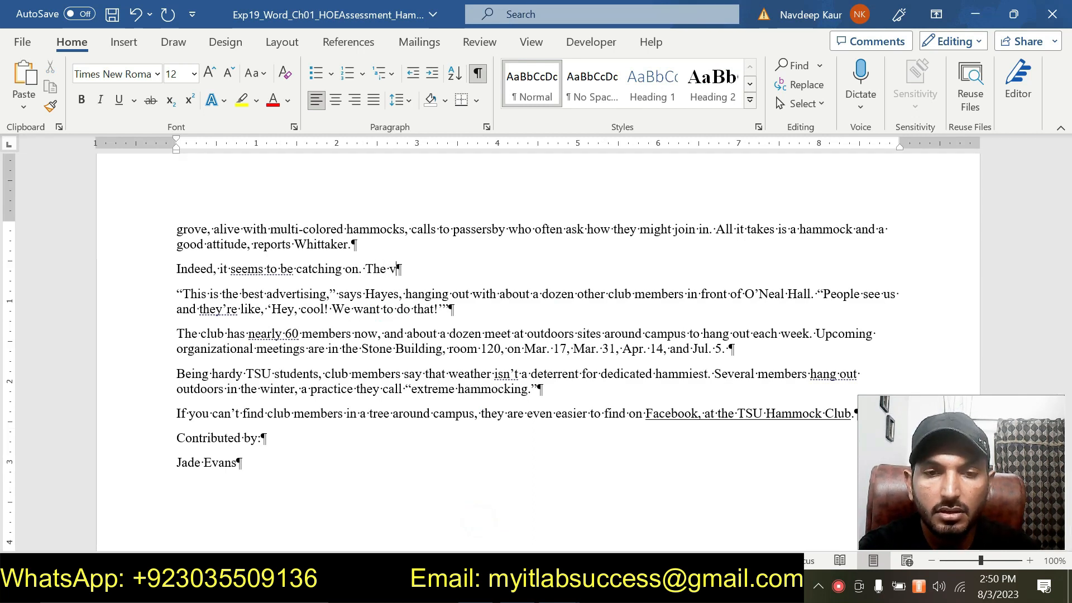
{"action": "type", "text": " now "}
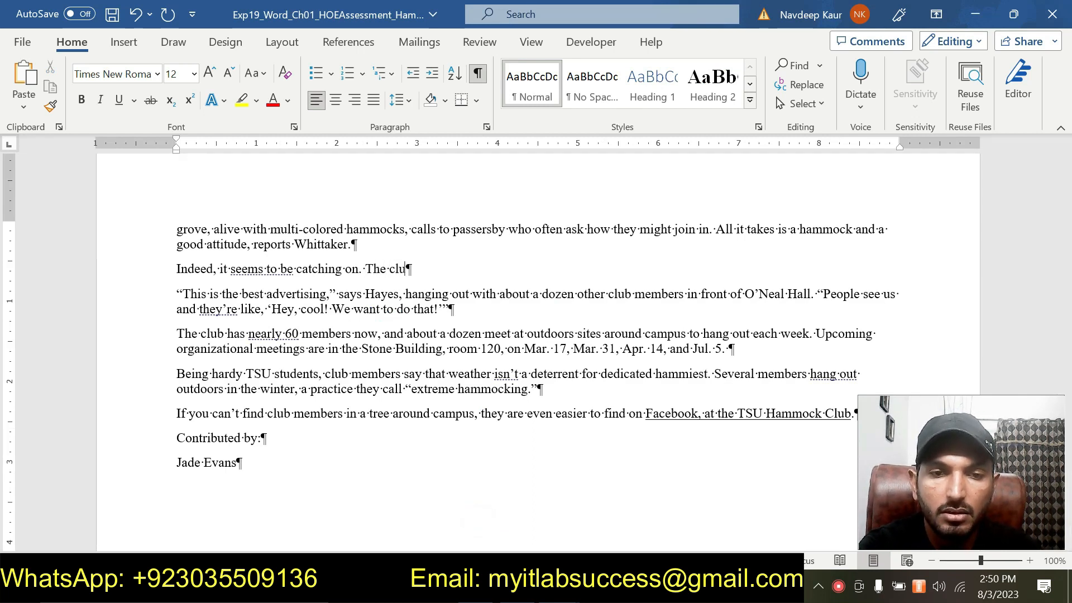
{"action": "type", "text": "bo"}
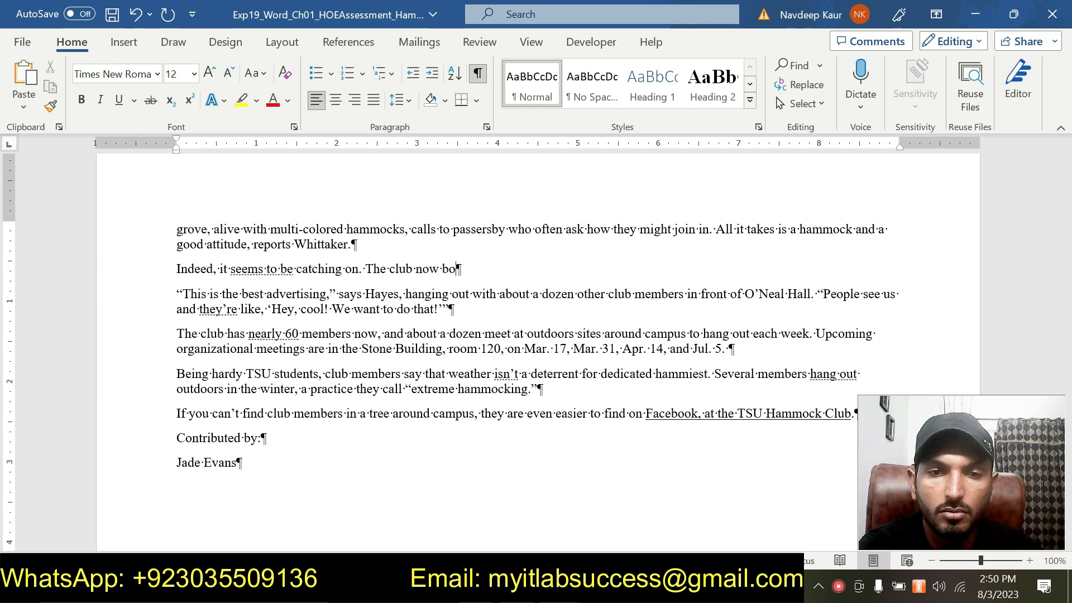
{"action": "type", "text": "asts 72 members."}
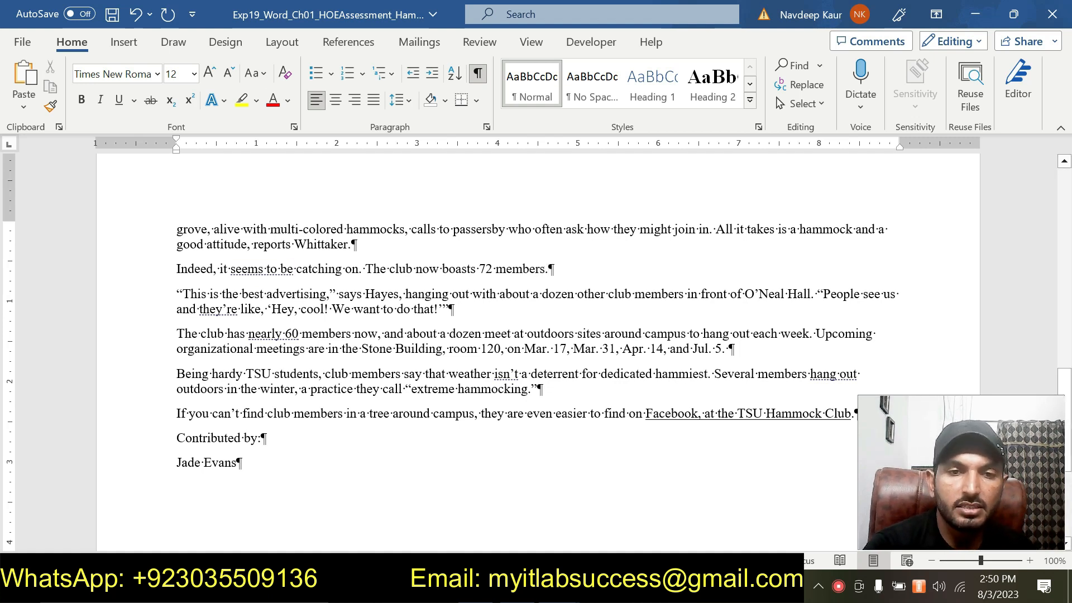
{"action": "left_click_drag", "start_coordinate": [366, 269], "coordinate": [553, 270]}
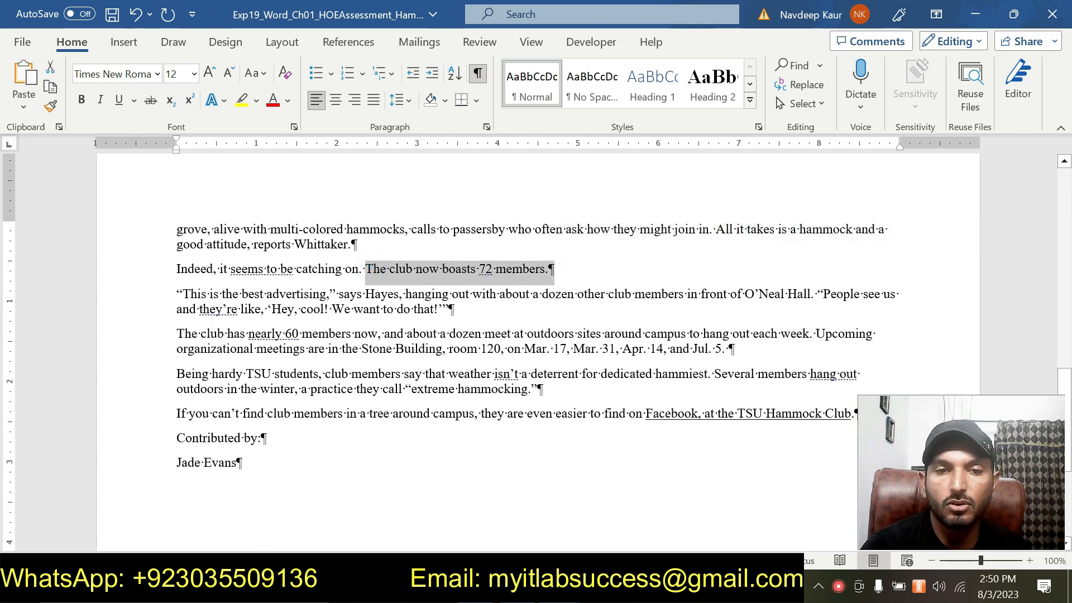
Deselect the new sentence and switch to the instructions document
{"action": "left_click", "coordinate": [551, 287]}
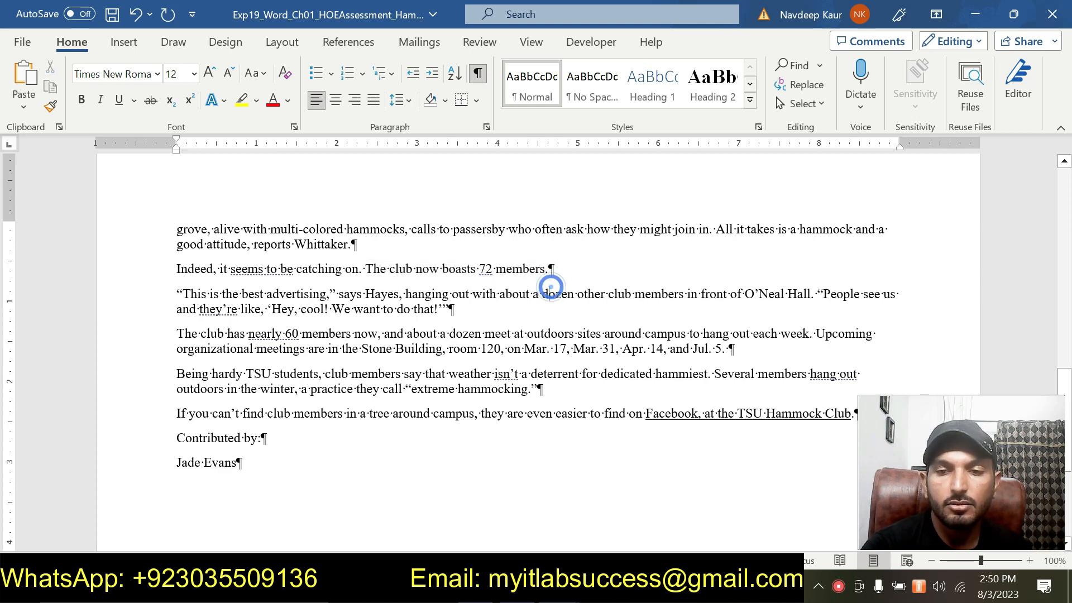
{"action": "left_click", "coordinate": [559, 589]}
{"action": "left_click", "coordinate": [650, 502]}
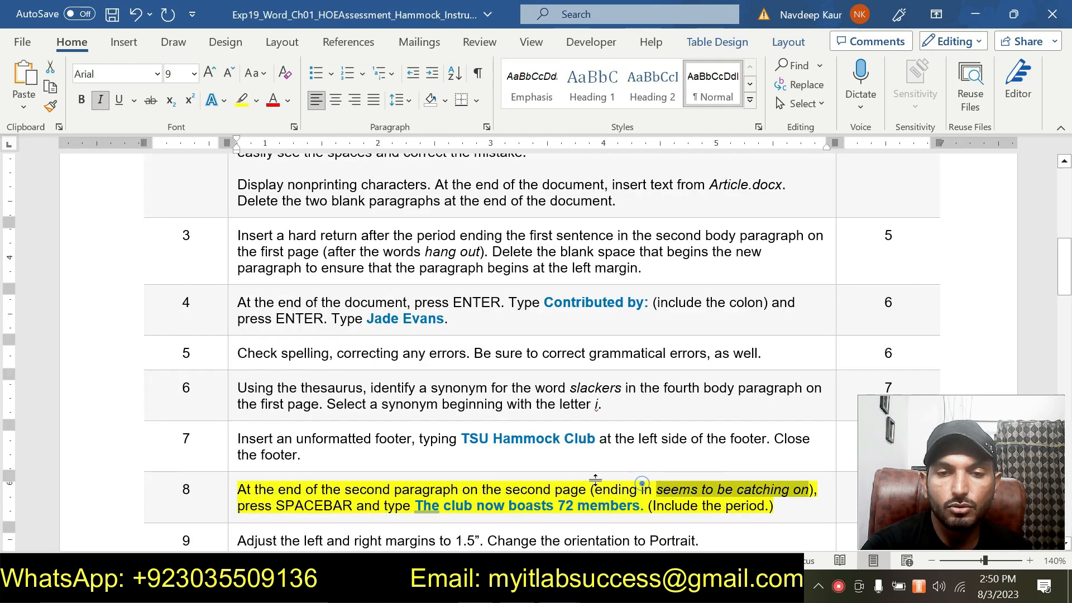
{"action": "scroll", "coordinate": [536, 352], "scroll_direction": "down", "scroll_amount": 5}
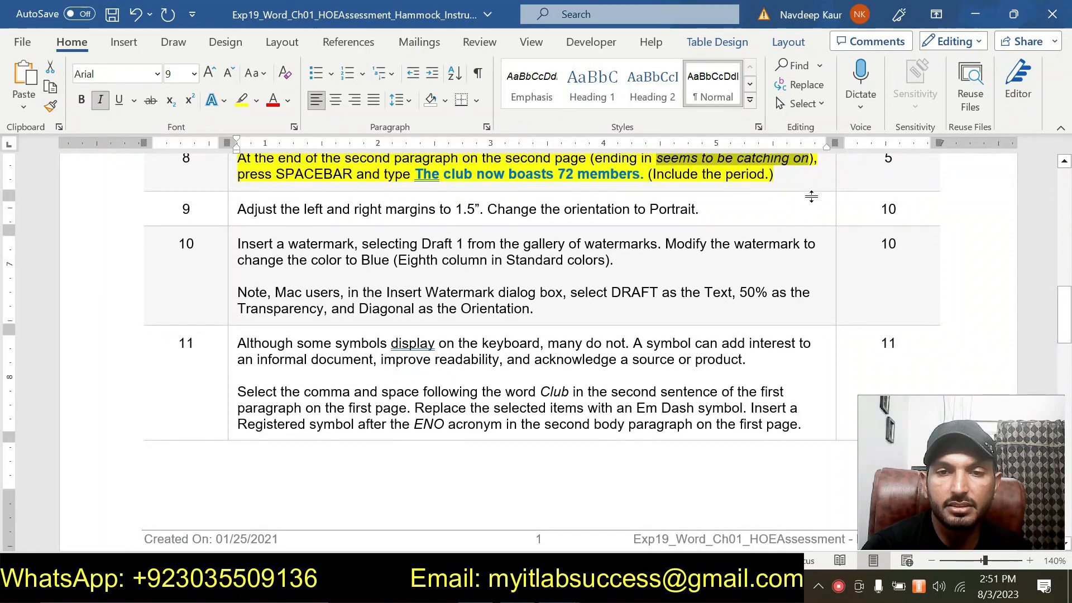
{"action": "scroll", "coordinate": [771, 240], "scroll_direction": "up", "scroll_amount": 1}
Remove row 8's highlight and highlight row 9's margins and orientation instruction in yellow
{"action": "left_click", "coordinate": [783, 230]}
{"action": "left_click_drag", "start_coordinate": [784, 230], "coordinate": [237, 212]}
{"action": "left_click", "coordinate": [316, 188]}
{"action": "left_click", "coordinate": [500, 296]}
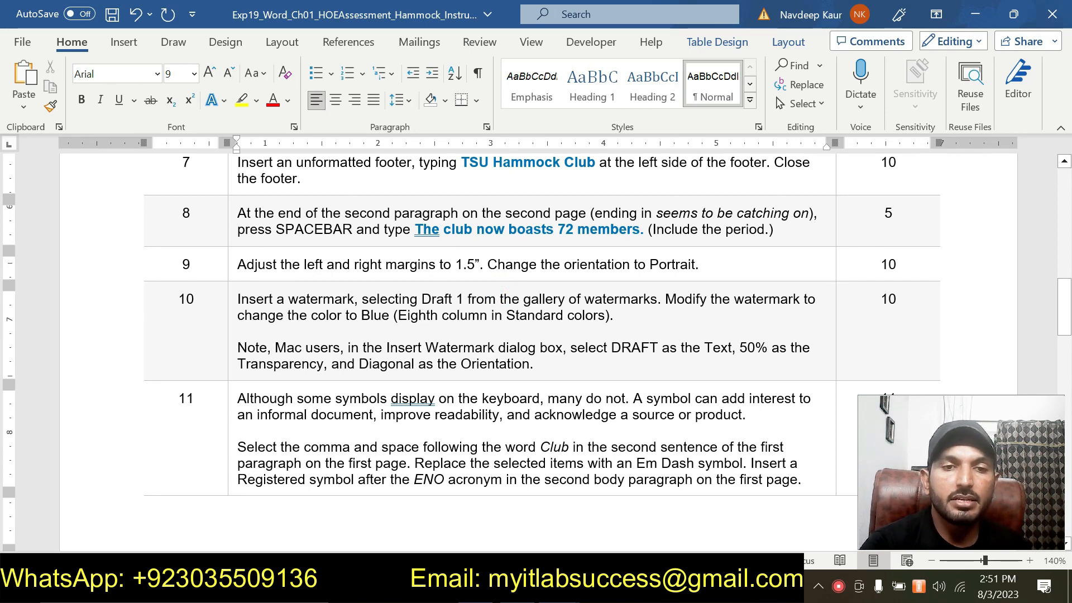
{"action": "left_click_drag", "start_coordinate": [237, 264], "coordinate": [696, 265]}
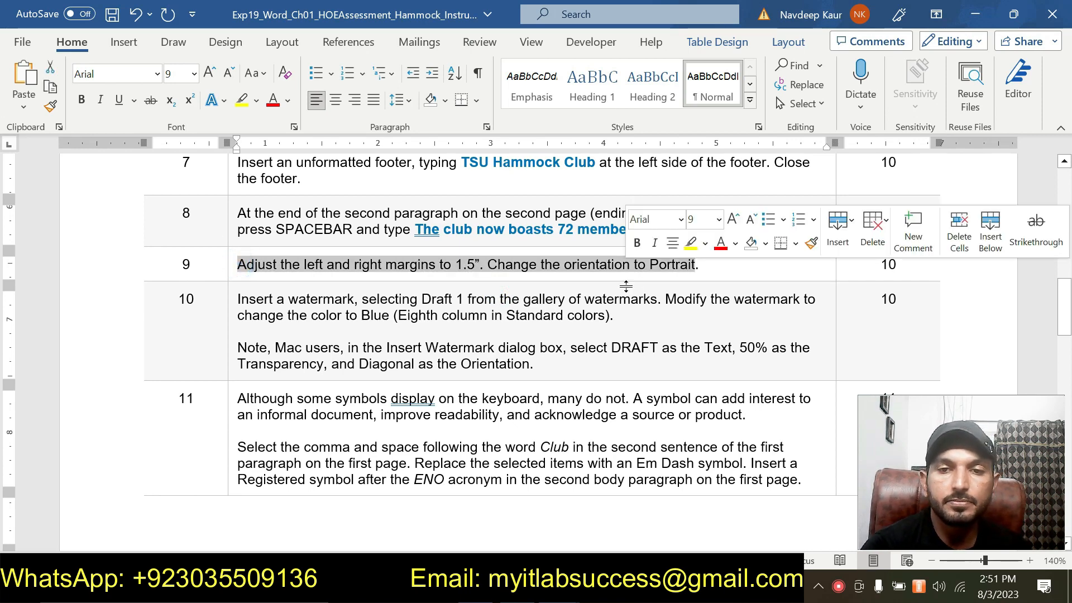
{"action": "left_click", "coordinate": [690, 247]}
{"action": "left_click", "coordinate": [501, 297]}
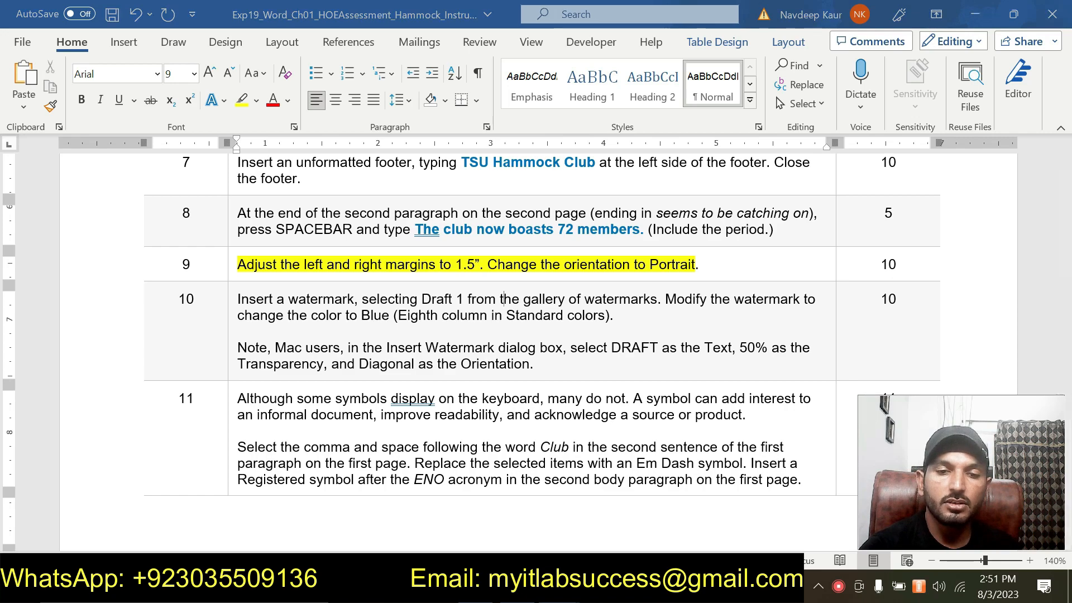
Set the article's left and right margins to 1.5" through Custom Margins
{"action": "mouse_move", "coordinate": [564, 591]}
{"action": "left_click", "coordinate": [451, 512]}
{"action": "scroll", "coordinate": [451, 511], "scroll_direction": "up", "scroll_amount": 15}
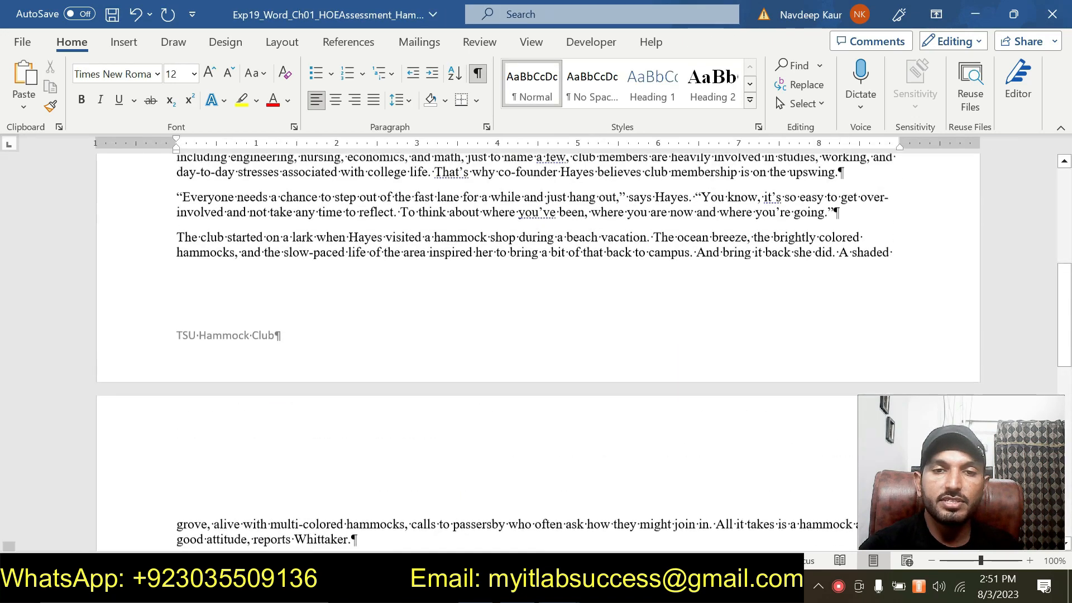
{"action": "left_click", "coordinate": [282, 45]}
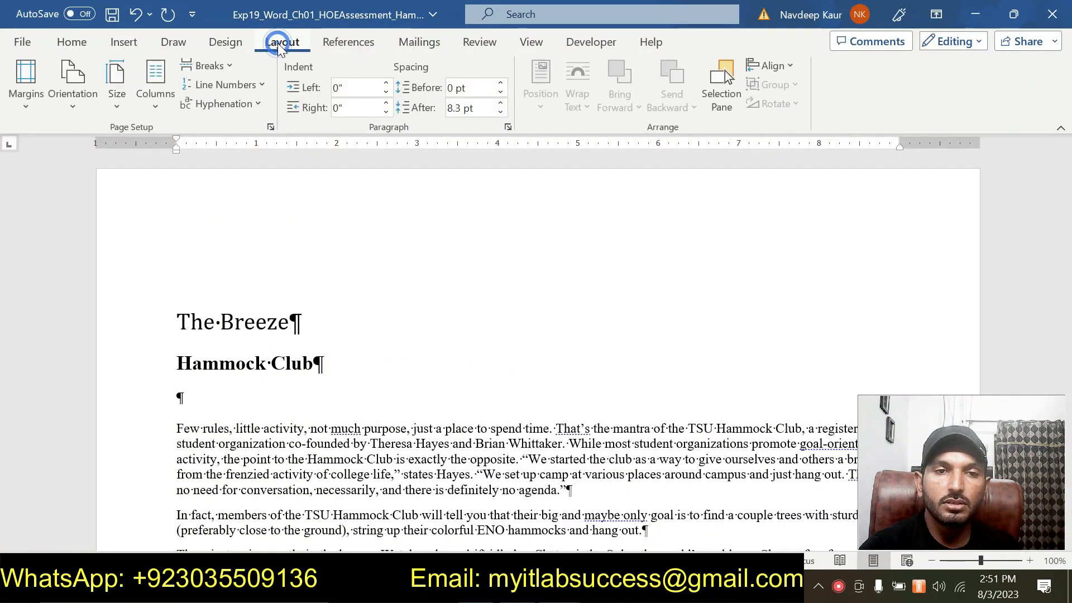
{"action": "left_click", "coordinate": [26, 107]}
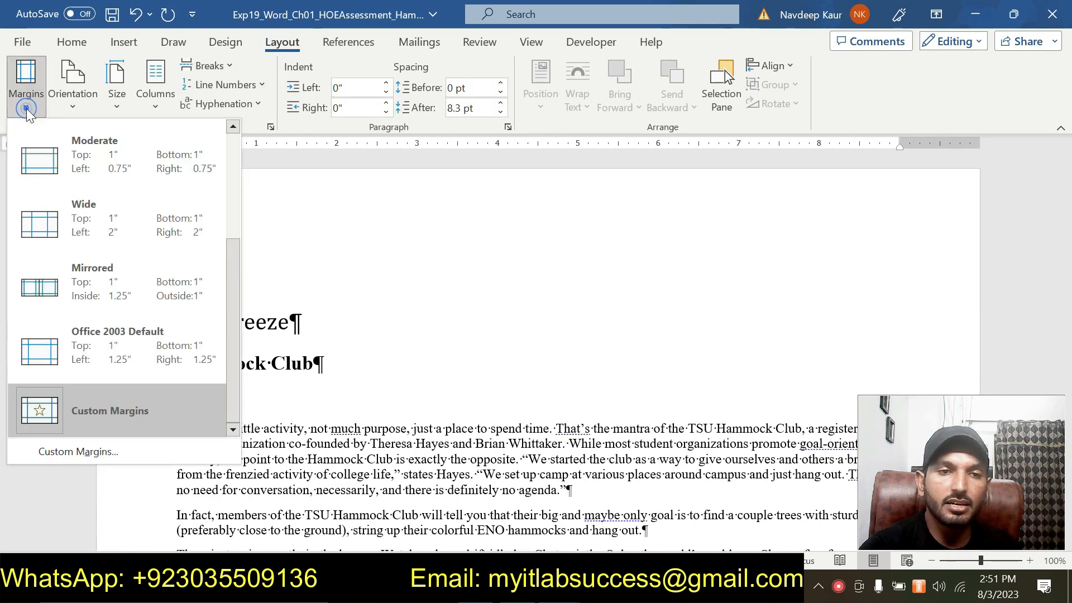
{"action": "left_click", "coordinate": [91, 453]}
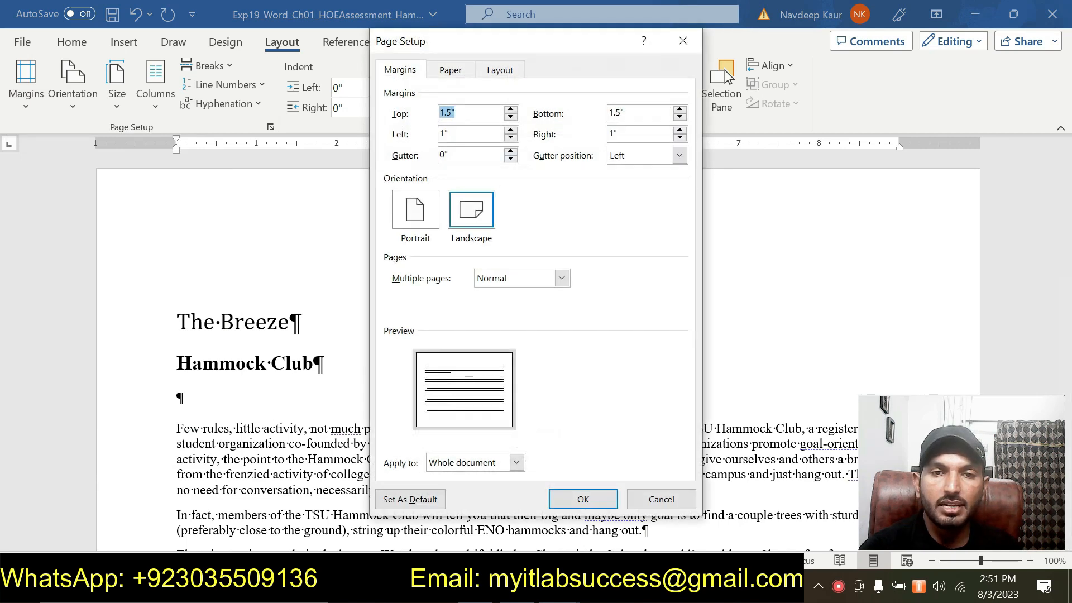
{"action": "left_click", "coordinate": [510, 130]}
{"action": "left_click", "coordinate": [510, 129]}
{"action": "left_click", "coordinate": [510, 130]}
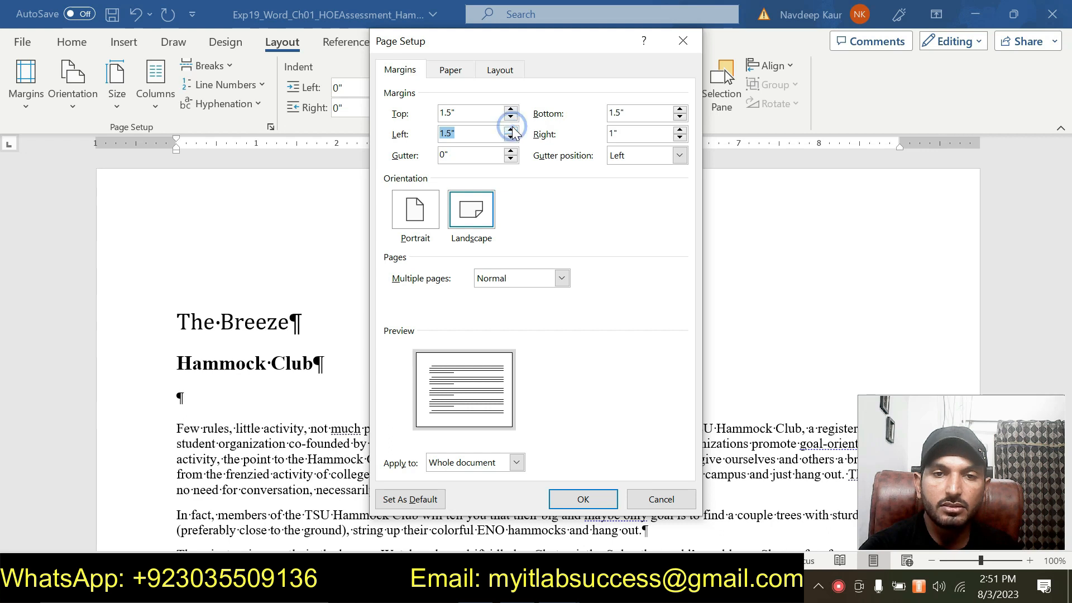
{"action": "left_click", "coordinate": [679, 130]}
{"action": "left_click", "coordinate": [680, 130]}
{"action": "left_click", "coordinate": [680, 130]}
{"action": "left_click", "coordinate": [680, 129]}
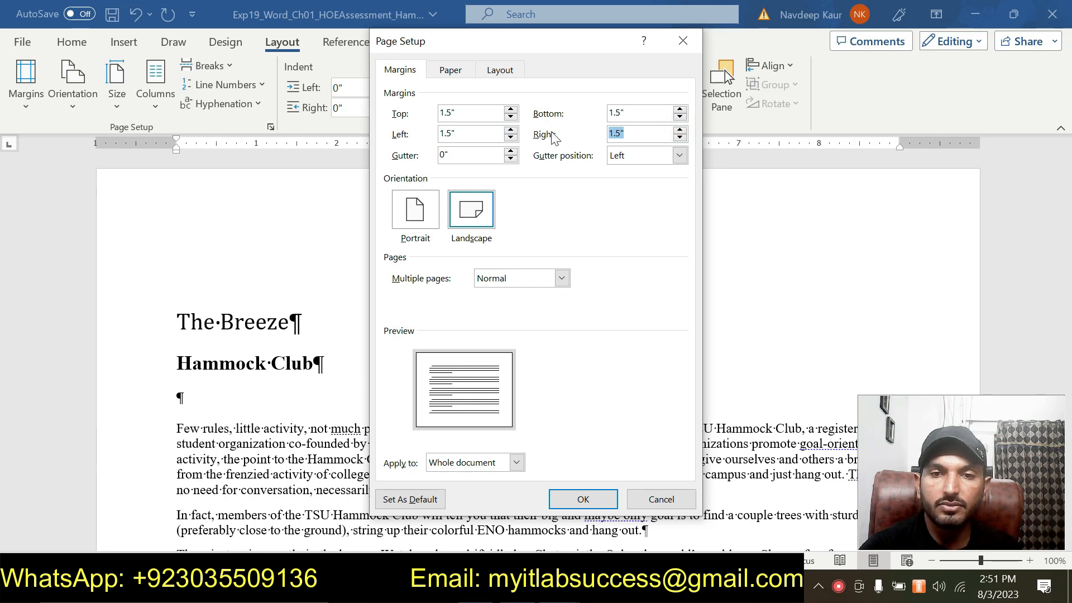
{"action": "left_click", "coordinate": [585, 499]}
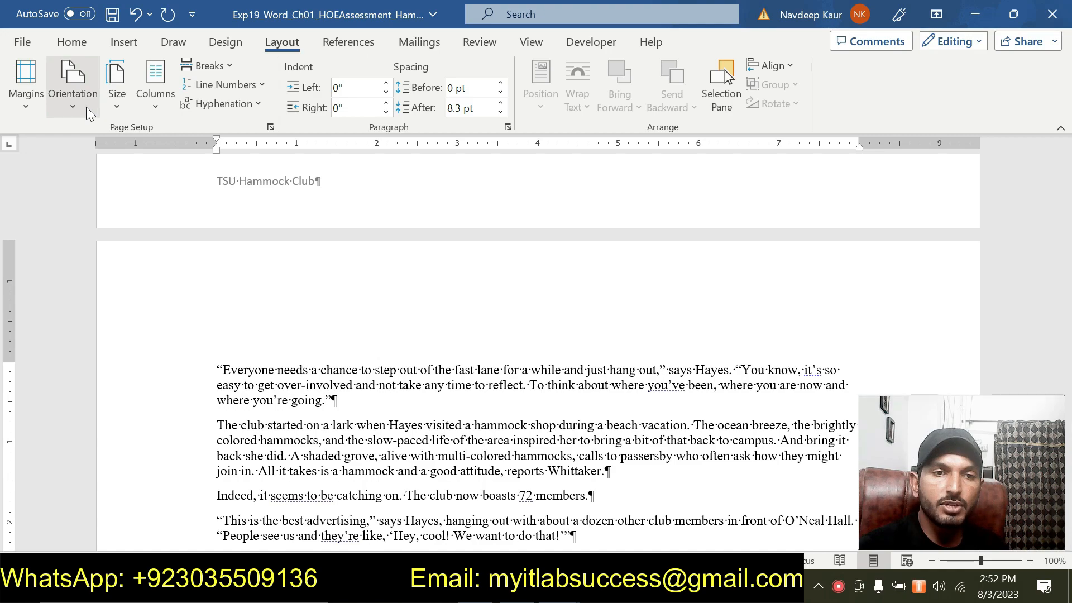
Change the article's page orientation to Portrait
{"action": "left_click", "coordinate": [71, 109]}
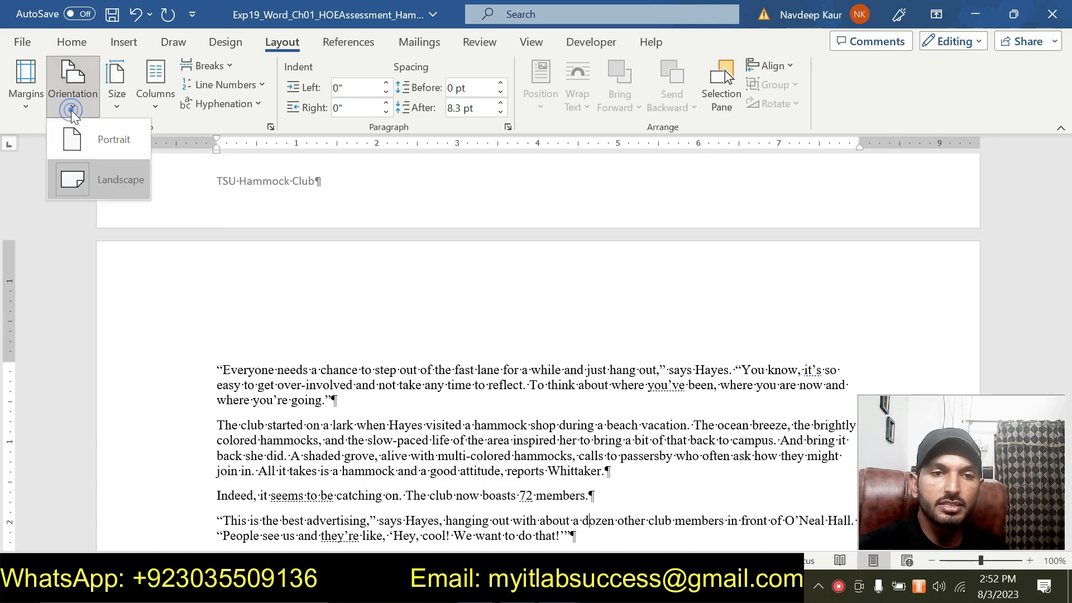
{"action": "left_click", "coordinate": [108, 141]}
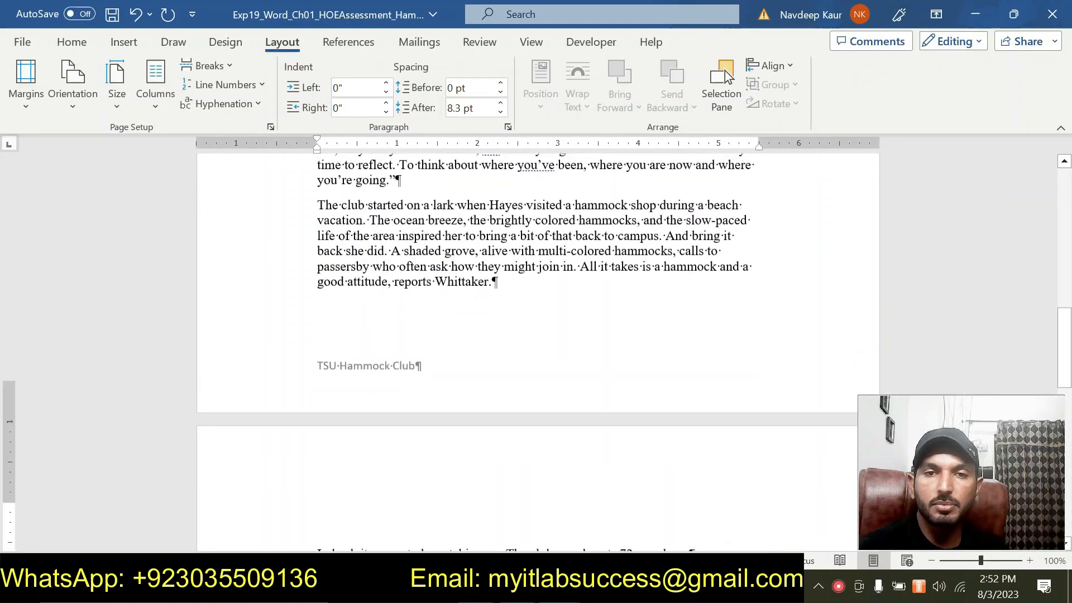
{"action": "scroll", "coordinate": [536, 358], "scroll_direction": "up", "scroll_amount": 10}
{"action": "left_click", "coordinate": [559, 589]}
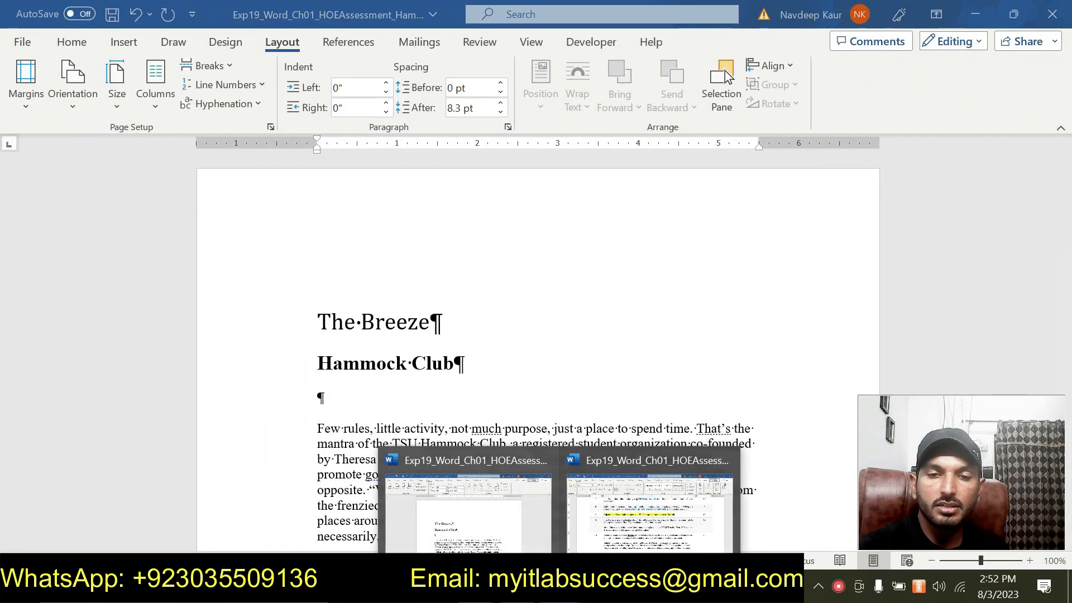
Unhighlight row 9's margins step and highlight row 10's Draft 1 watermark instruction yellow
{"action": "left_click", "coordinate": [628, 518]}
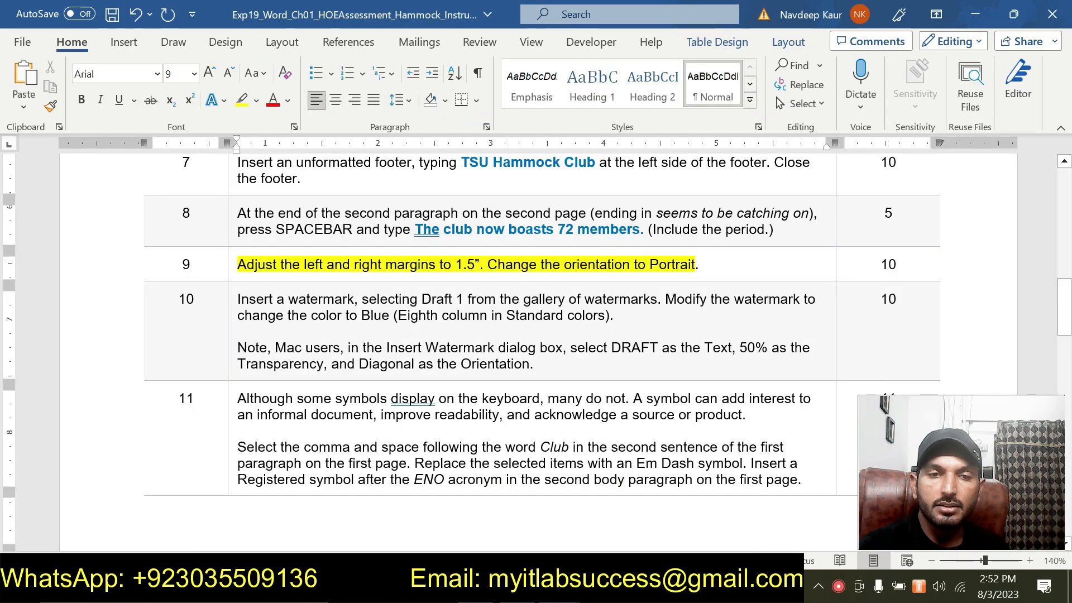
{"action": "left_click_drag", "start_coordinate": [239, 264], "coordinate": [694, 265]}
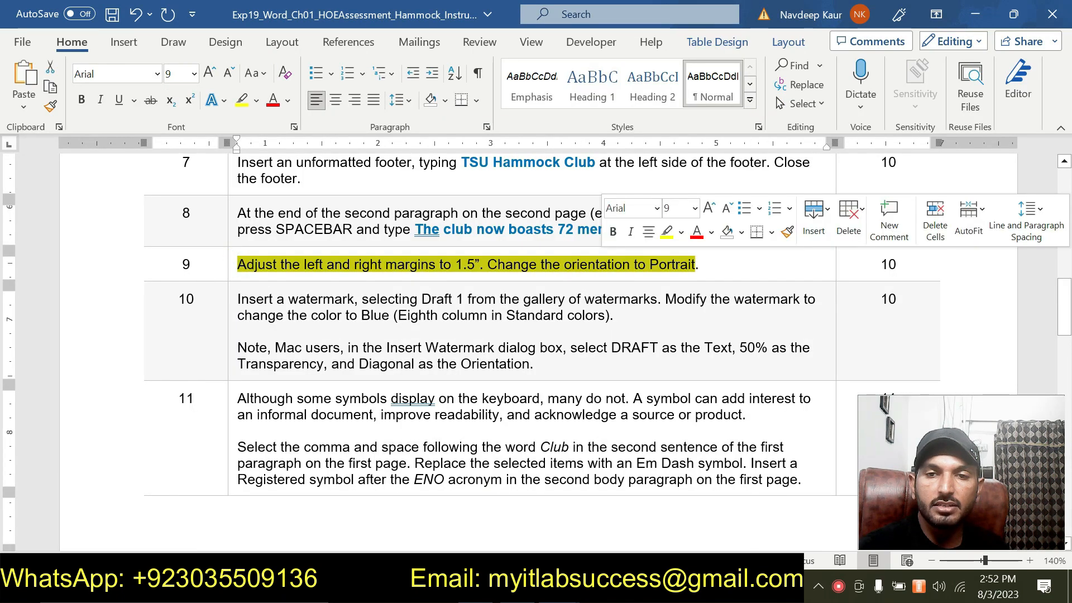
{"action": "left_click", "coordinate": [666, 232]}
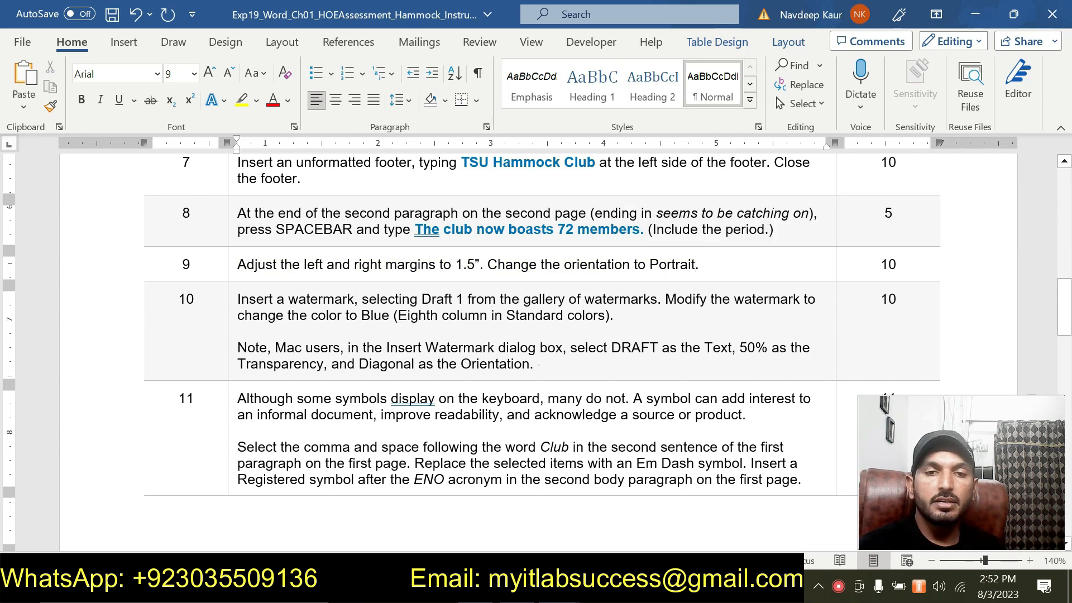
{"action": "left_click_drag", "start_coordinate": [536, 364], "coordinate": [241, 299]}
{"action": "left_click", "coordinate": [317, 265]}
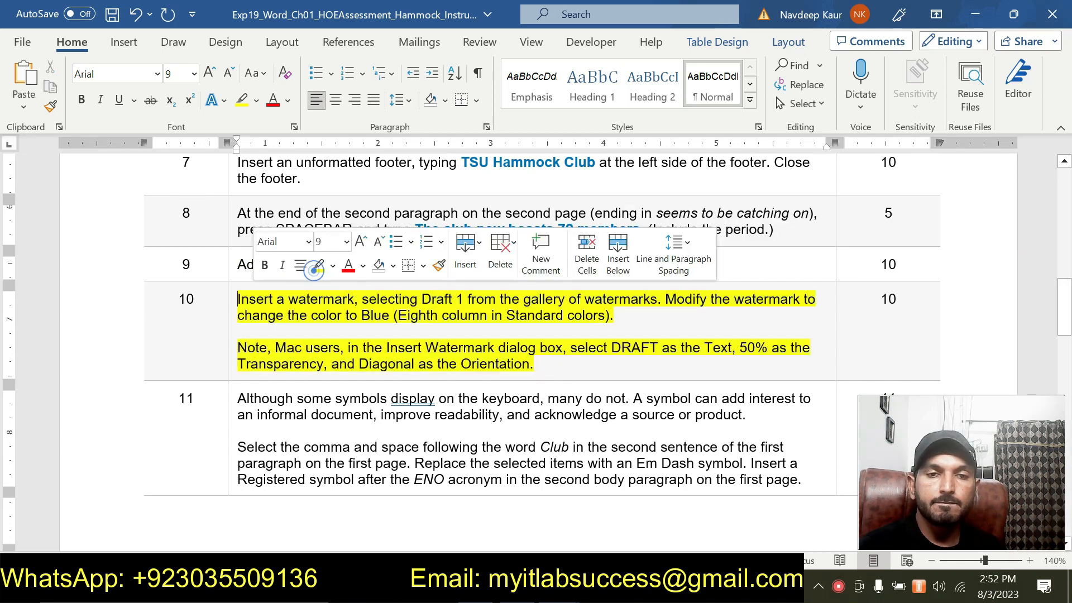
{"action": "left_click", "coordinate": [439, 369]}
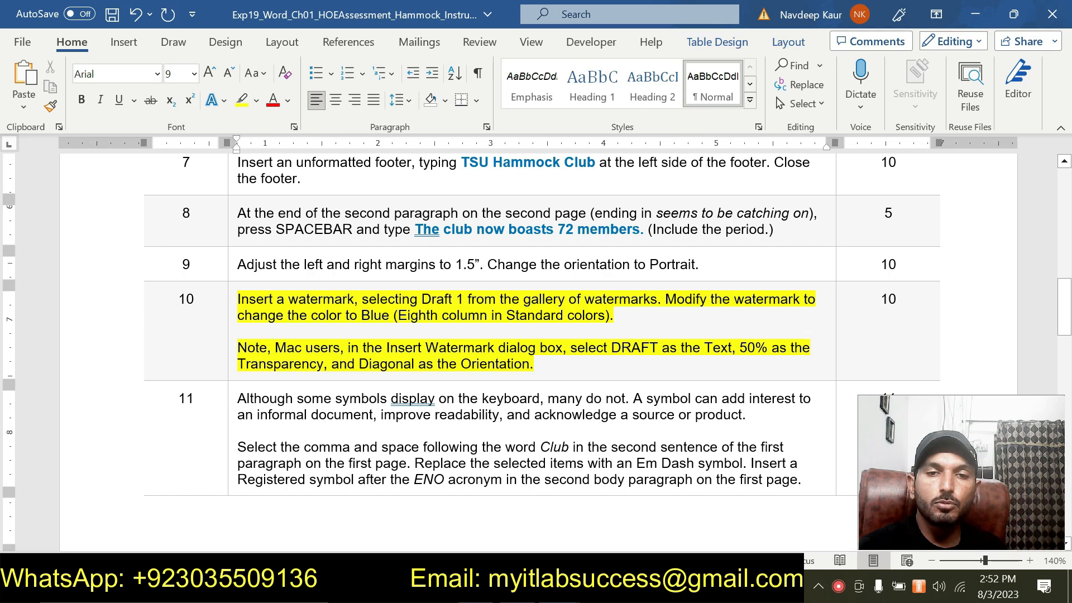
{"action": "left_click", "coordinate": [642, 314]}
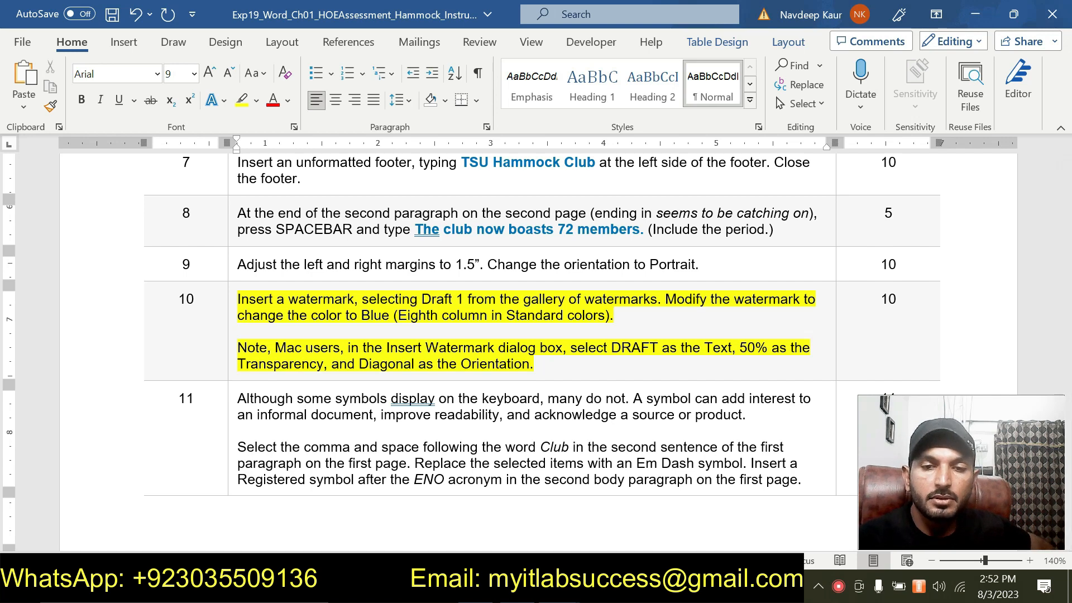
Apply the DRAFT 1 watermark from the Design tab's Watermark gallery to the article
{"action": "mouse_move", "coordinate": [550, 592]}
{"action": "left_click", "coordinate": [491, 510]}
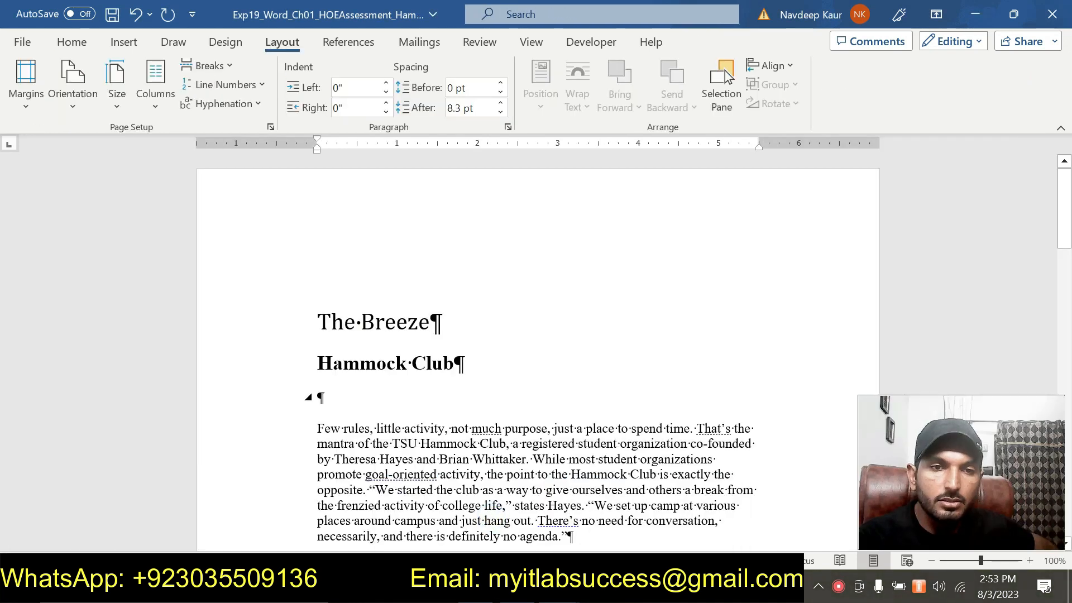
{"action": "left_click", "coordinate": [223, 44]}
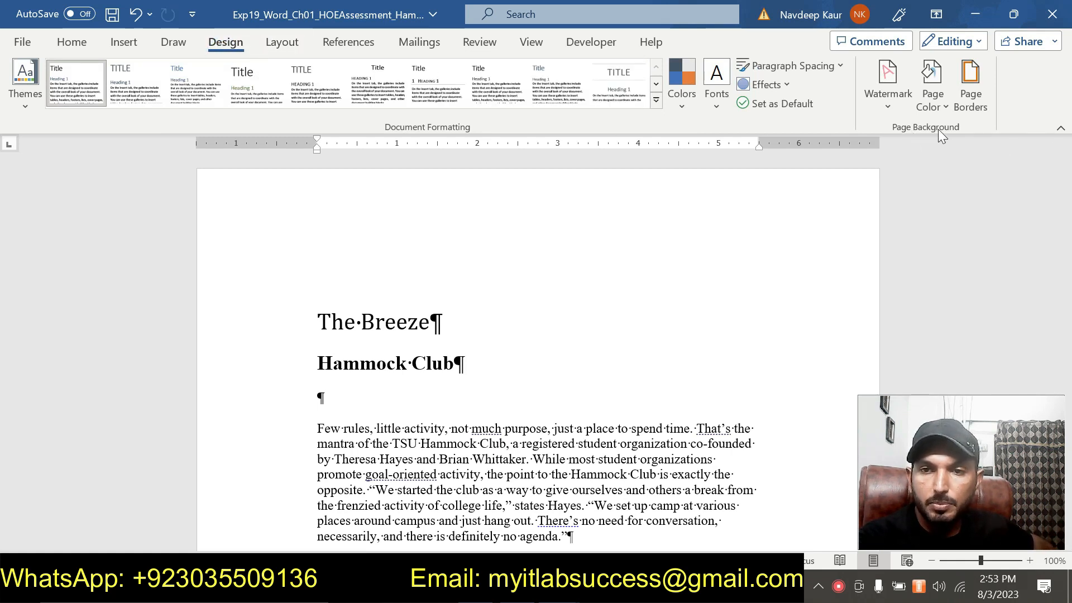
{"action": "left_click", "coordinate": [888, 109]}
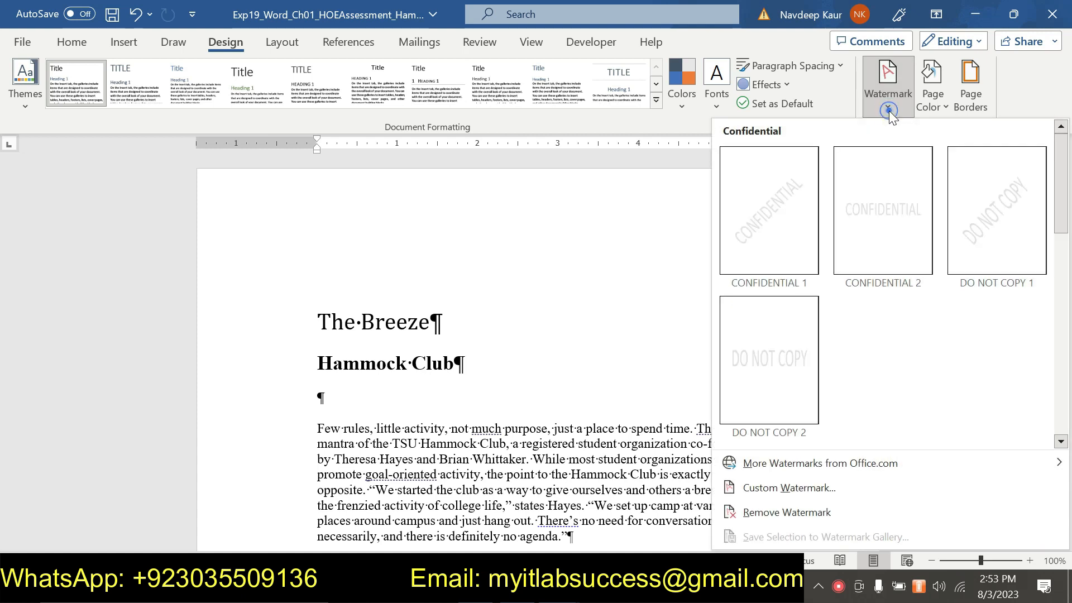
{"action": "left_click_drag", "start_coordinate": [1060, 222], "coordinate": [1060, 320]}
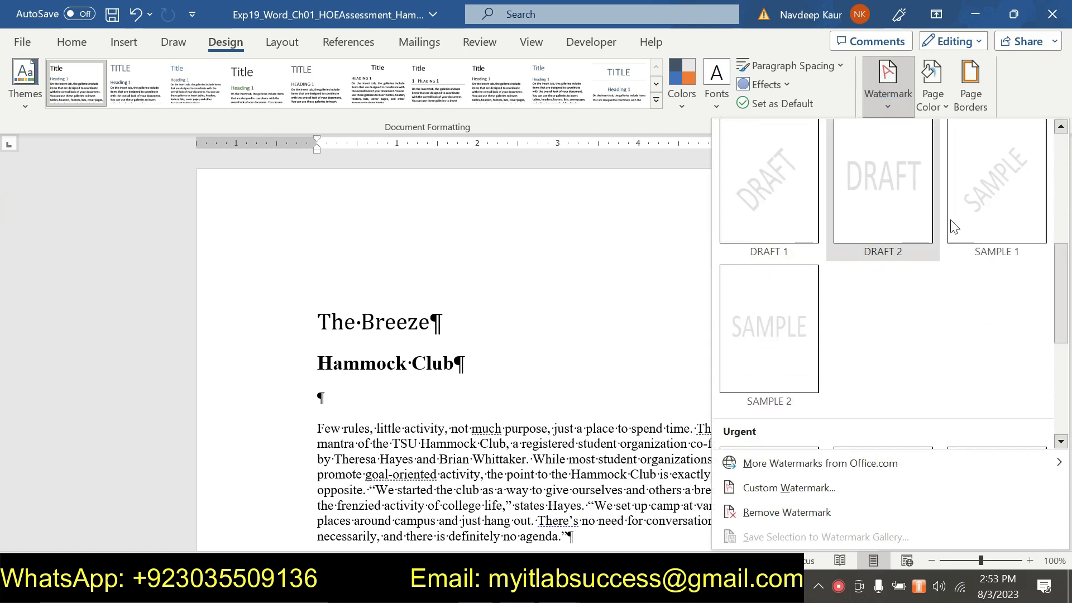
{"action": "left_click", "coordinate": [776, 196]}
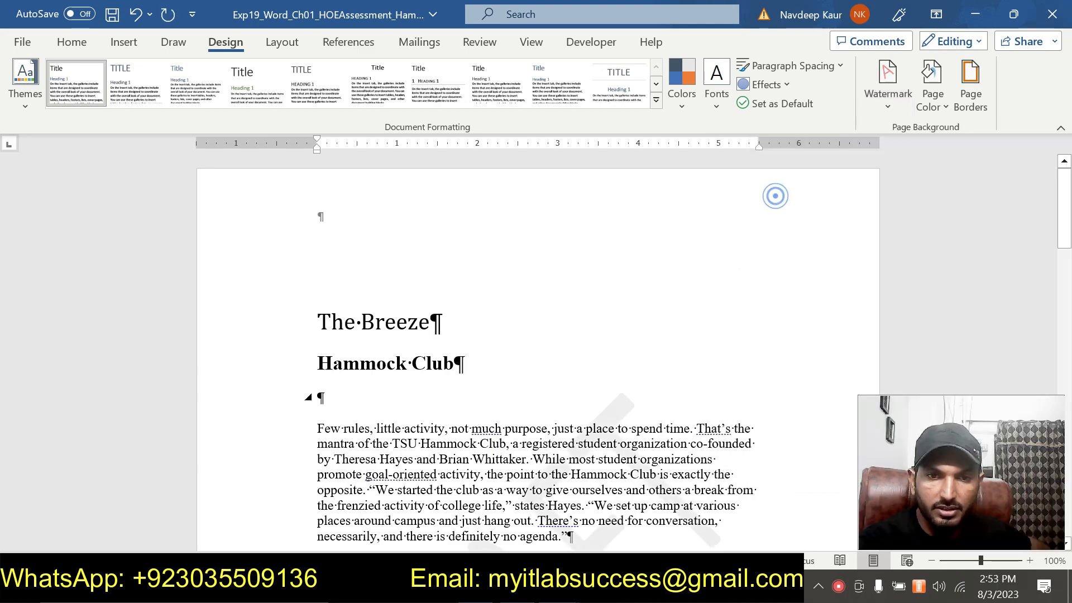
{"action": "scroll", "coordinate": [533, 402], "scroll_direction": "down", "scroll_amount": 12}
{"action": "scroll", "coordinate": [534, 402], "scroll_direction": "up", "scroll_amount": 3}
{"action": "scroll", "coordinate": [534, 351], "scroll_direction": "up", "scroll_amount": 6}
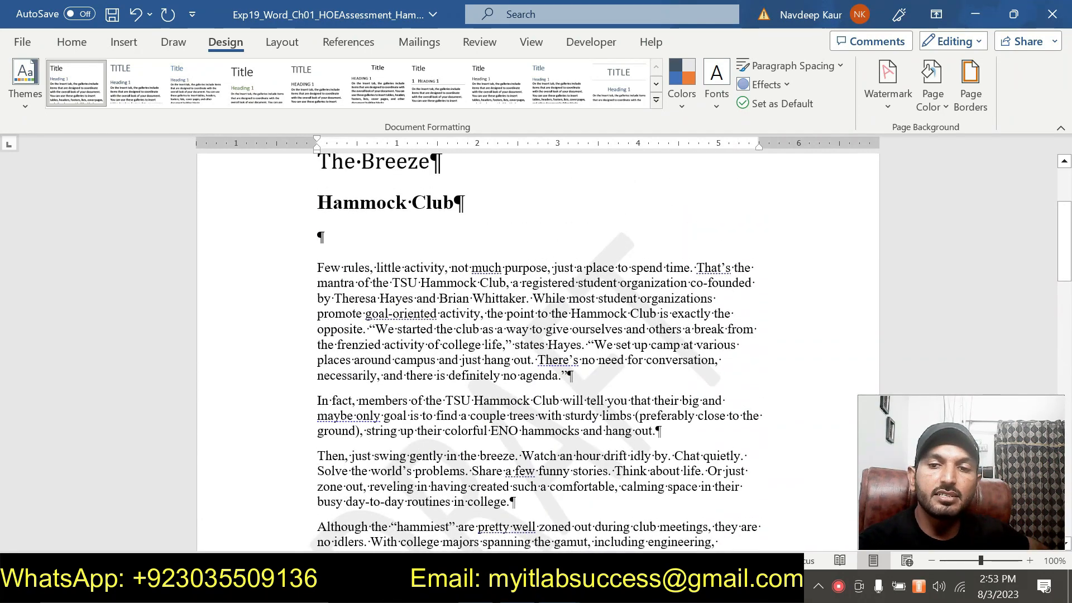
{"action": "scroll", "coordinate": [534, 351], "scroll_direction": "up", "scroll_amount": 2}
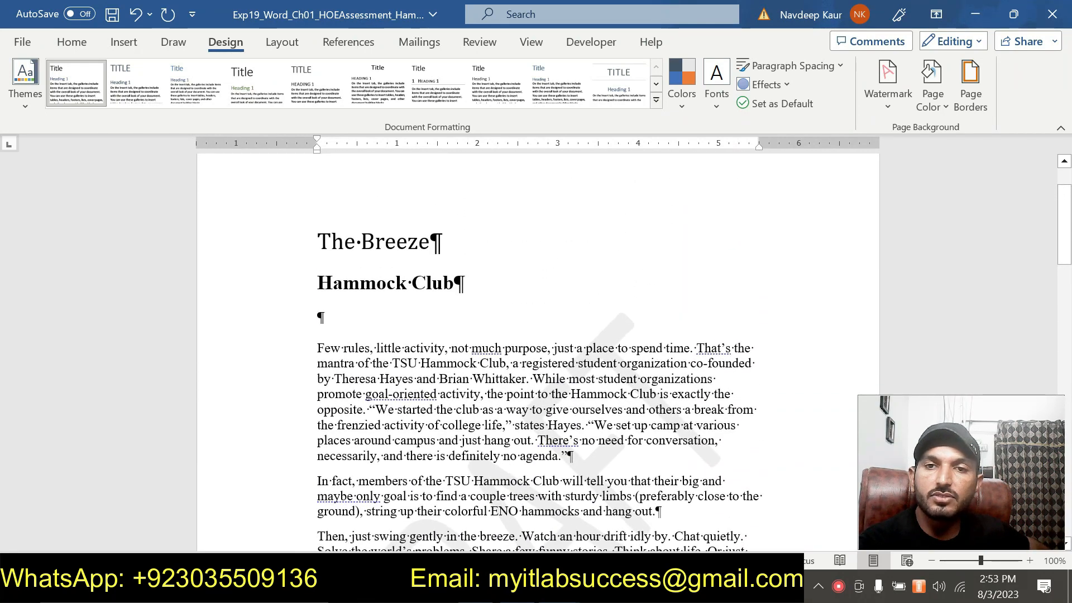
Recolour the DRAFT watermark to Standard Blue through Custom Watermark and apply it
{"action": "left_click", "coordinate": [882, 107]}
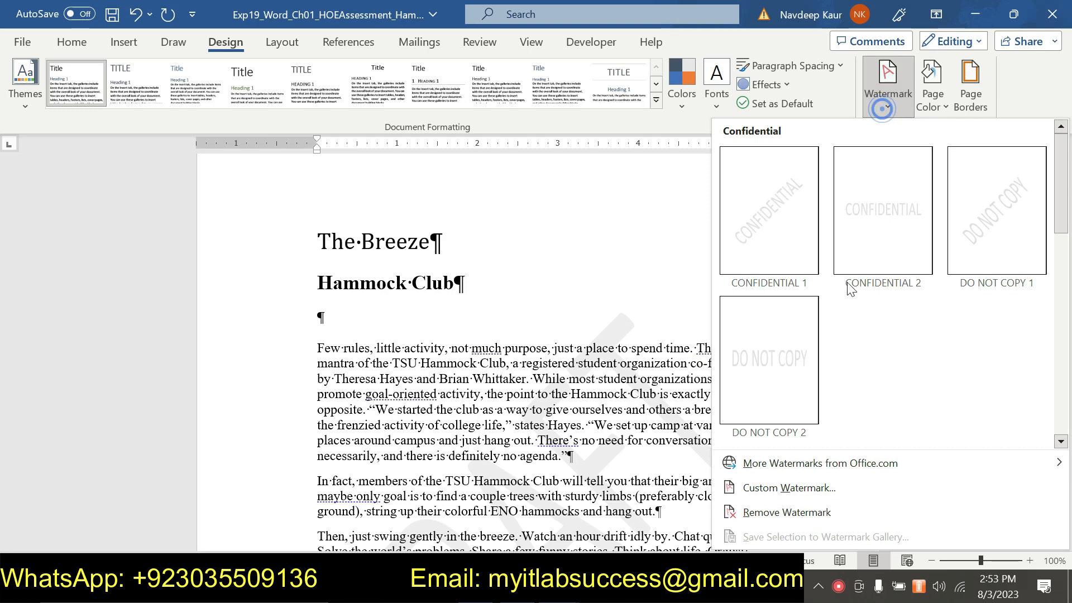
{"action": "left_click", "coordinate": [779, 488]}
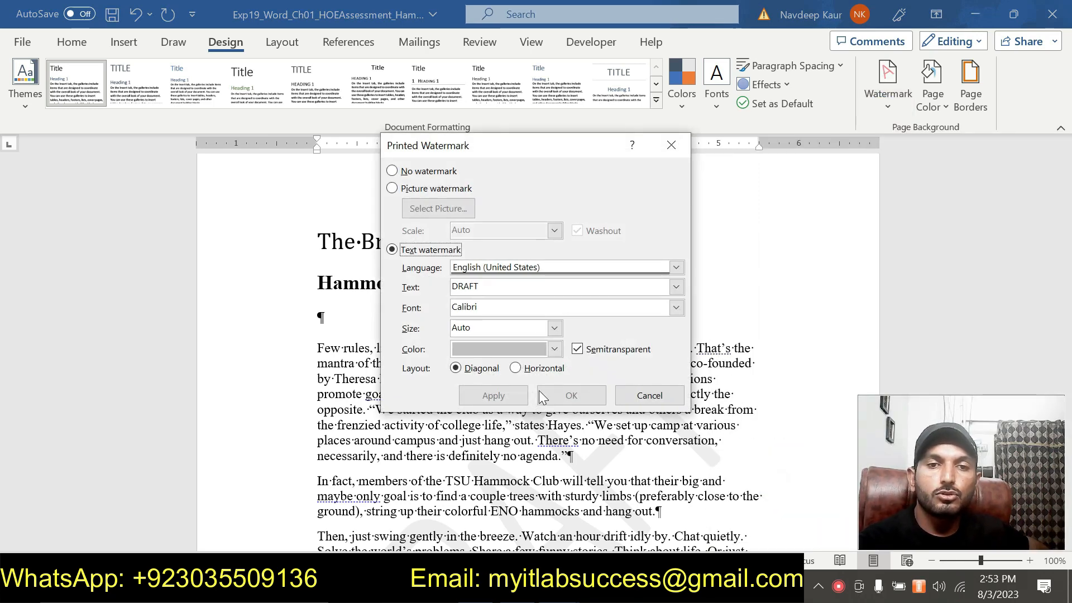
{"action": "left_click", "coordinate": [554, 349]}
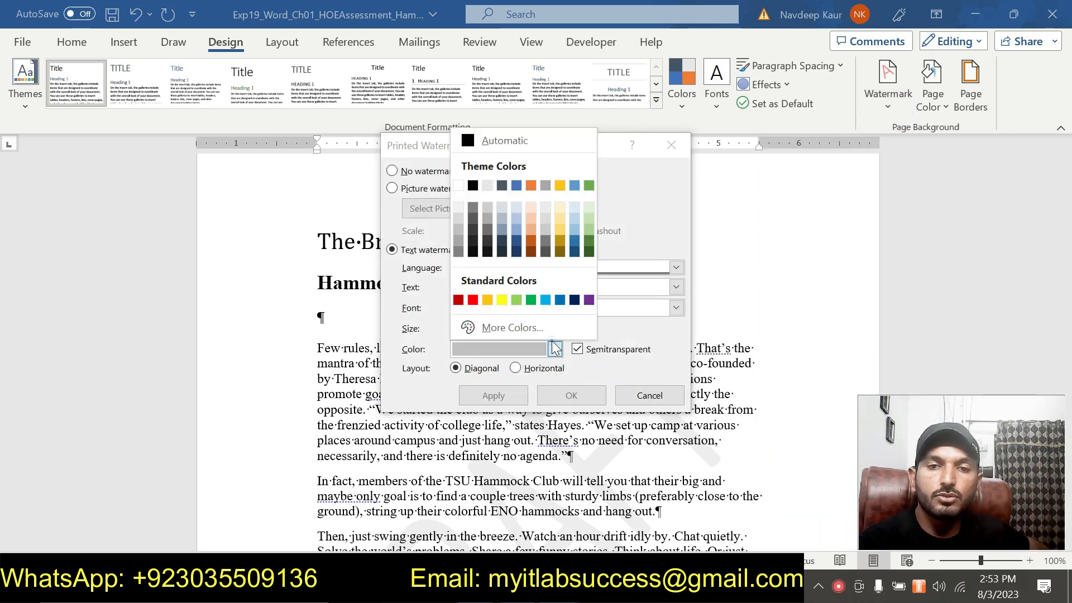
{"action": "left_click", "coordinate": [560, 301]}
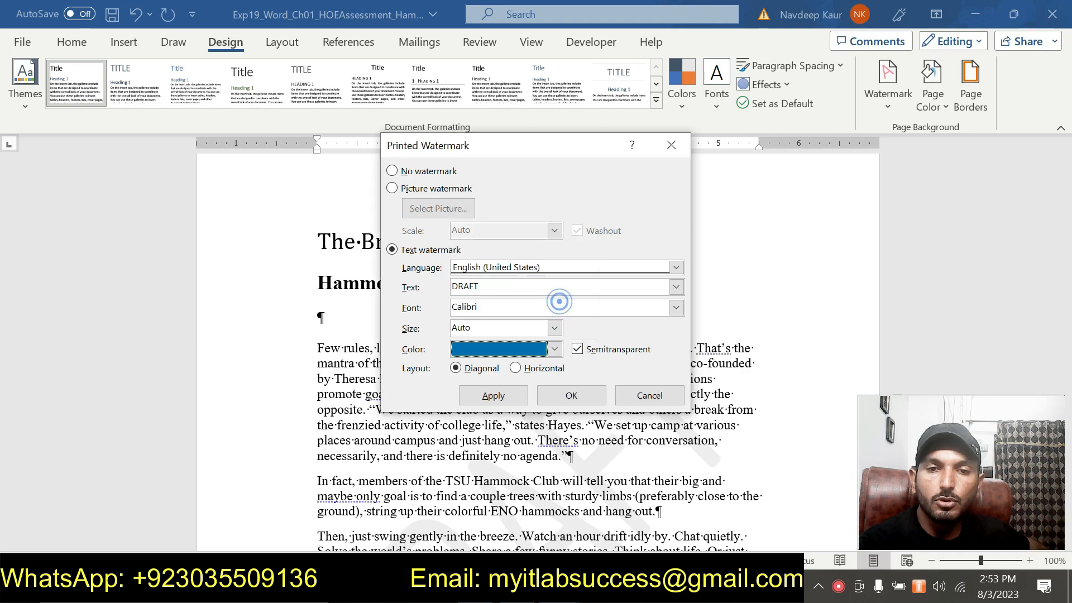
{"action": "left_click", "coordinate": [493, 396]}
{"action": "left_click", "coordinate": [650, 396]}
{"action": "scroll", "coordinate": [664, 397], "scroll_direction": "down", "scroll_amount": 20}
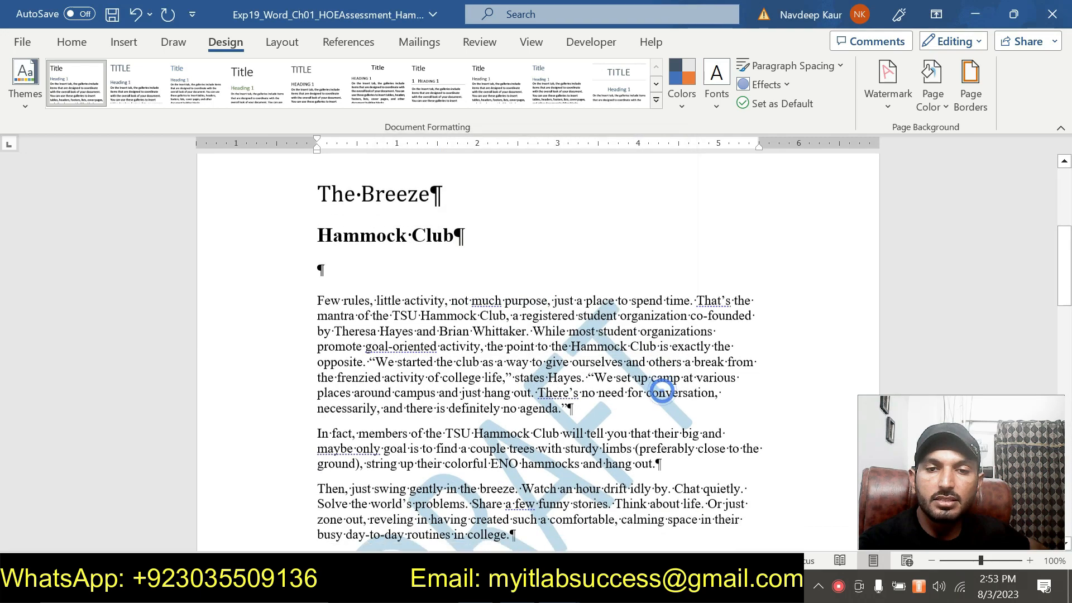
{"action": "scroll", "coordinate": [610, 402], "scroll_direction": "down", "scroll_amount": 4}
{"action": "scroll", "coordinate": [610, 402], "scroll_direction": "up", "scroll_amount": 18}
{"action": "scroll", "coordinate": [536, 352], "scroll_direction": "up", "scroll_amount": 5}
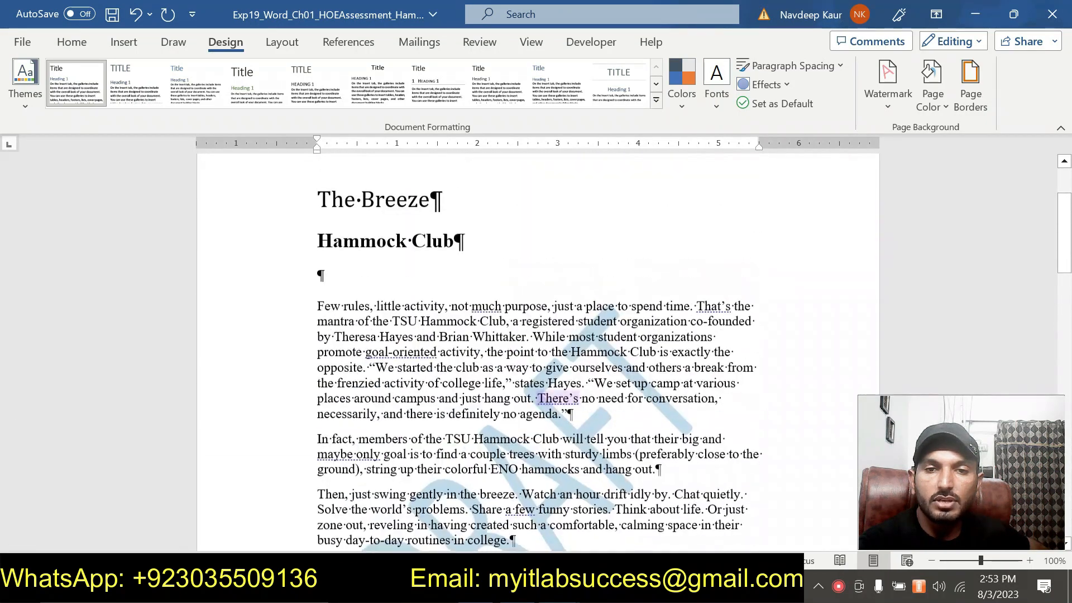
Remove the yellow highlight from step 10's text in the assessment instructions
{"action": "mouse_move", "coordinate": [550, 587]}
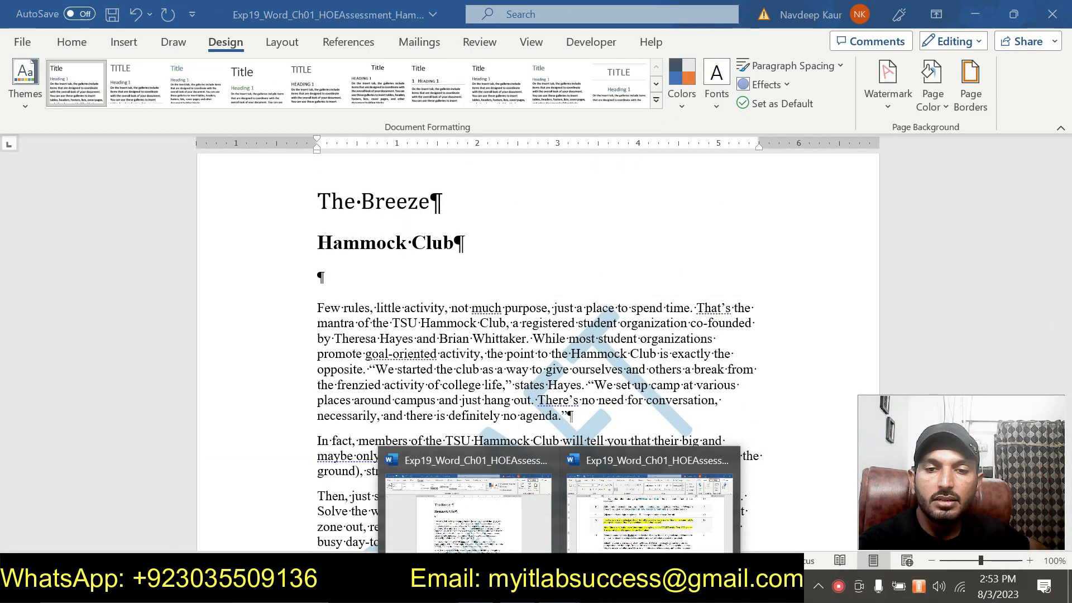
{"action": "left_click", "coordinate": [648, 522]}
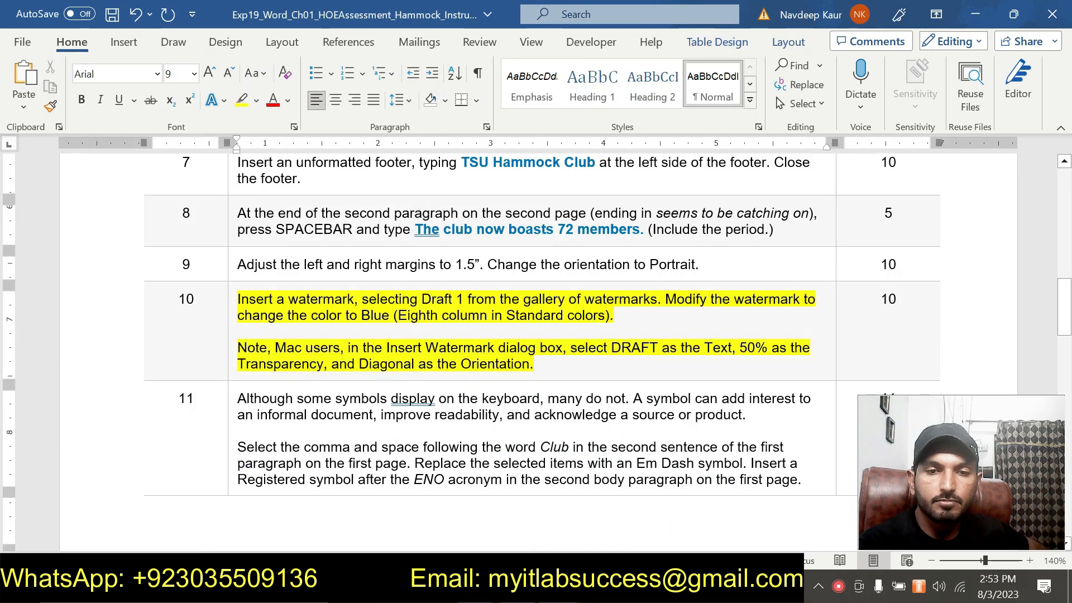
{"action": "left_click_drag", "start_coordinate": [544, 368], "coordinate": [303, 301]}
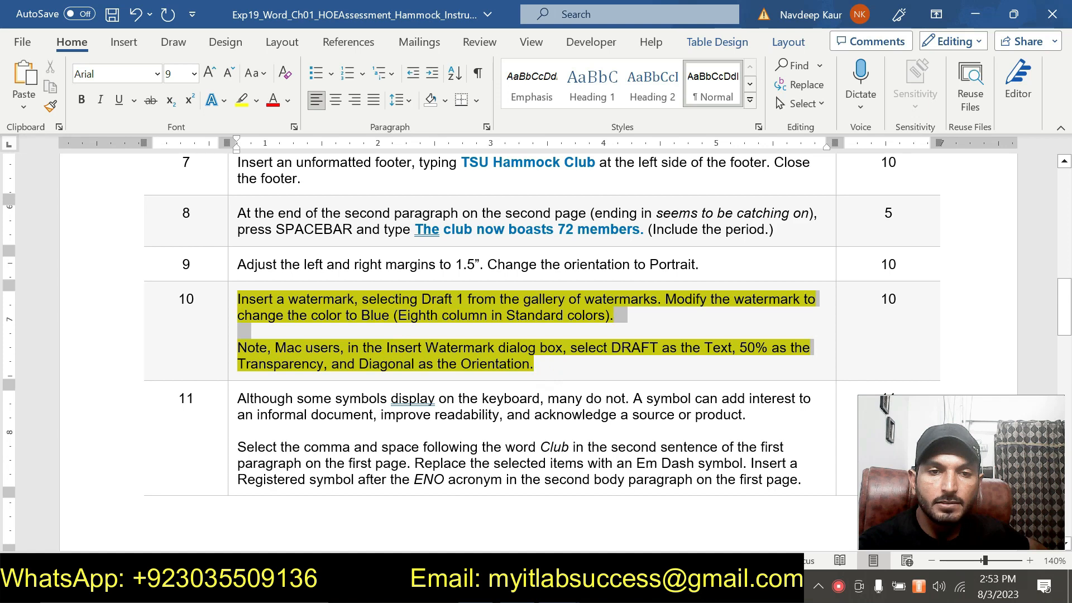
{"action": "left_click", "coordinate": [309, 270]}
Highlight step 11's instruction text in yellow
{"action": "scroll", "coordinate": [460, 398], "scroll_direction": "down", "scroll_amount": 5}
{"action": "scroll", "coordinate": [462, 400], "scroll_direction": "up", "scroll_amount": 2}
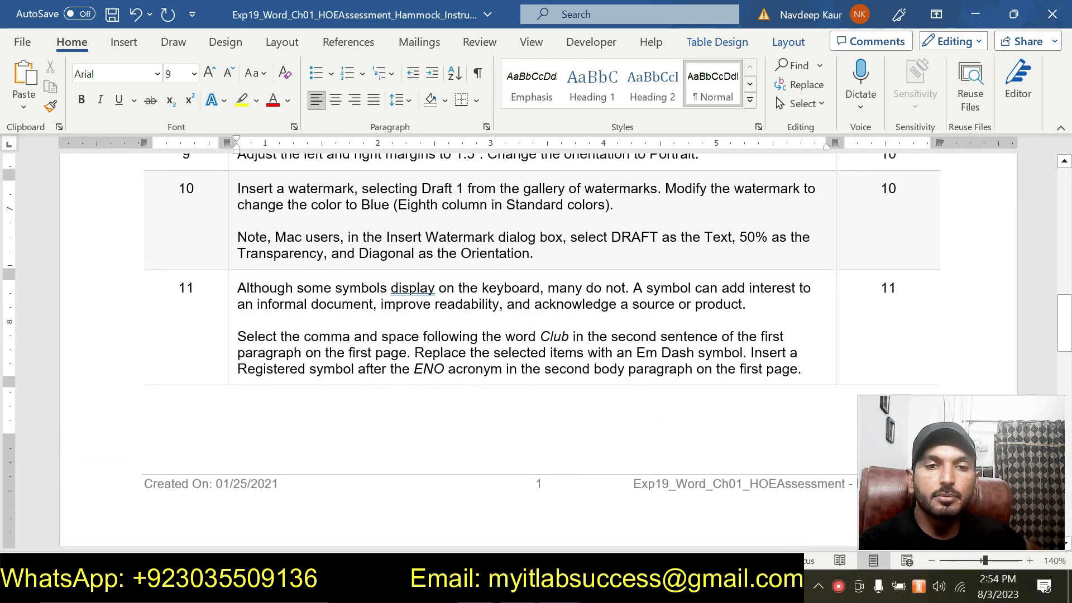
{"action": "left_click_drag", "start_coordinate": [237, 287], "coordinate": [802, 370]}
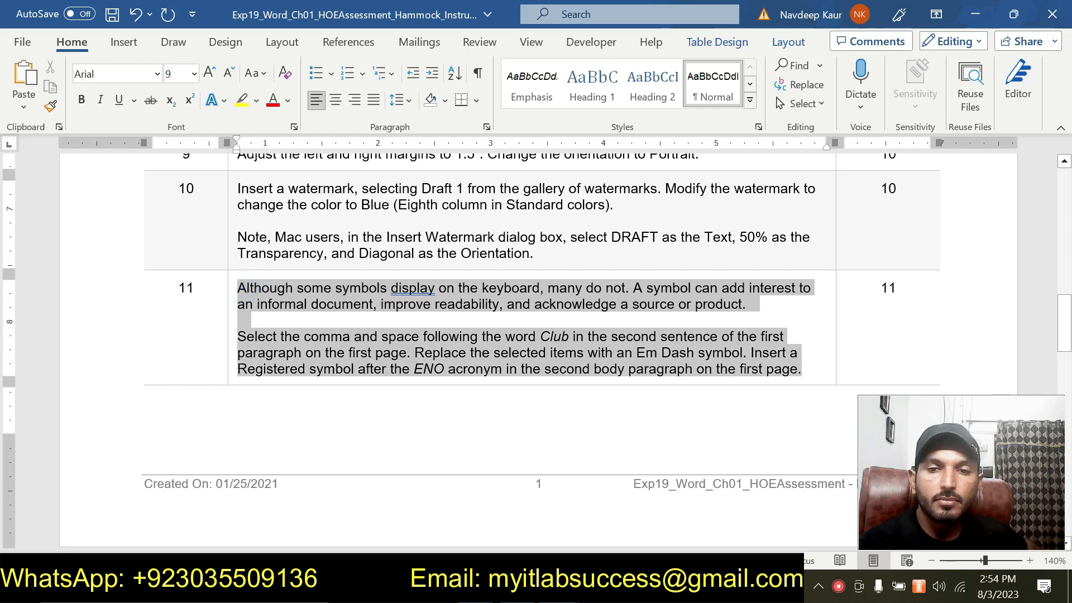
{"action": "left_click", "coordinate": [671, 339]}
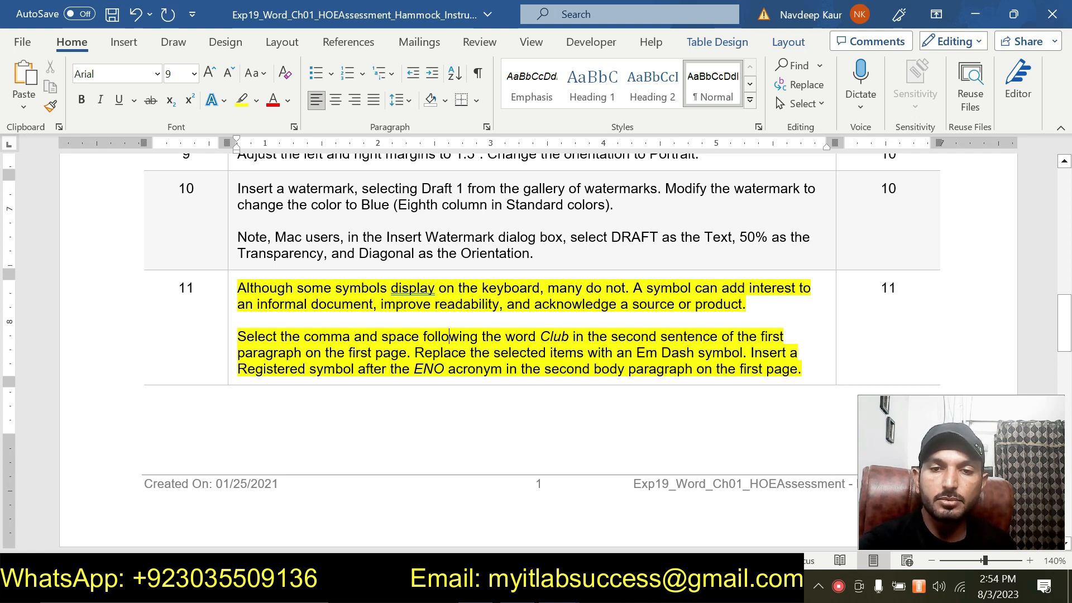
Review step 11's Em Dash and ENO references, then return to The Breeze article
{"action": "left_click_drag", "start_coordinate": [637, 352], "coordinate": [742, 352]}
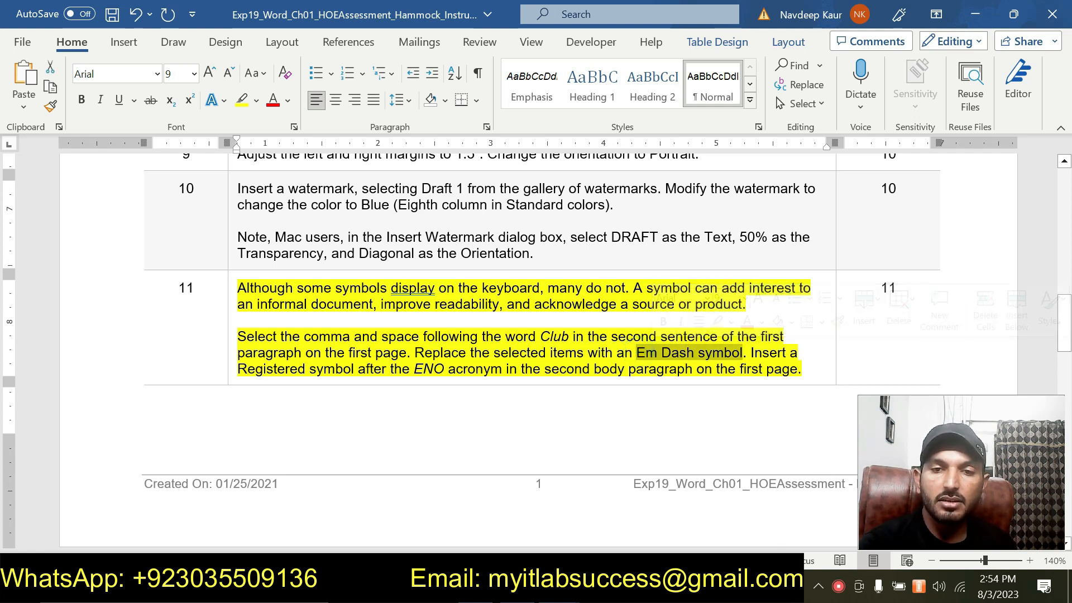
{"action": "left_click", "coordinate": [743, 352]}
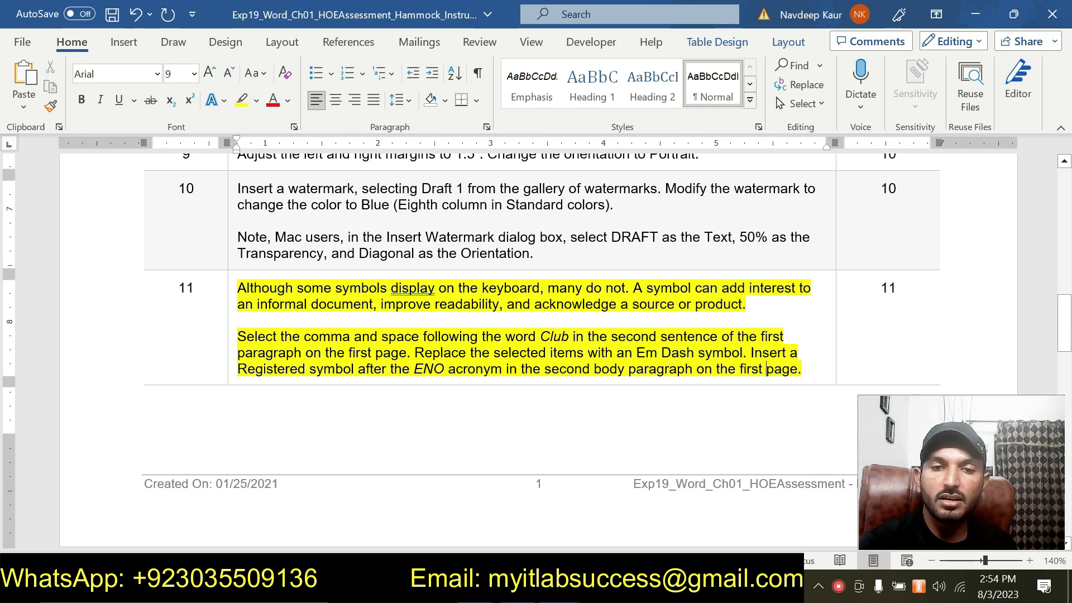
{"action": "double_click", "coordinate": [429, 369]}
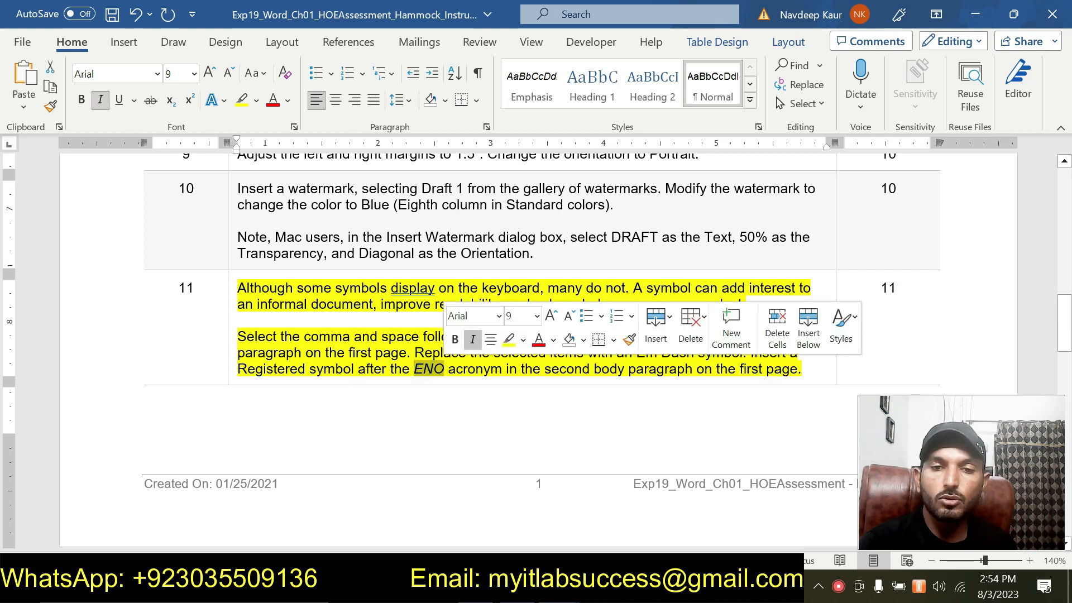
{"action": "left_click", "coordinate": [574, 369]}
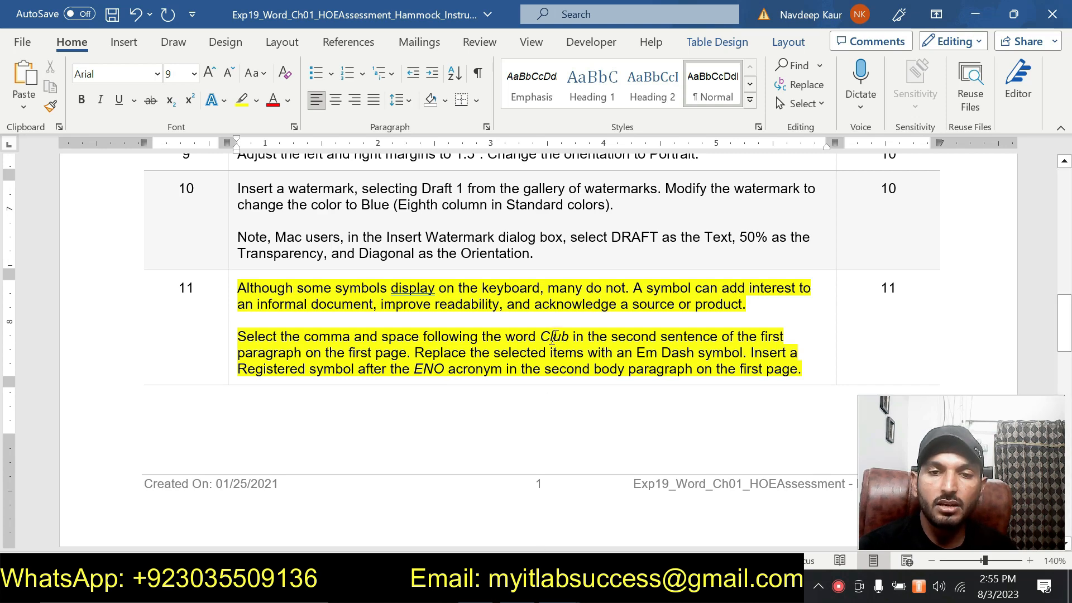
{"action": "mouse_move", "coordinate": [558, 586]}
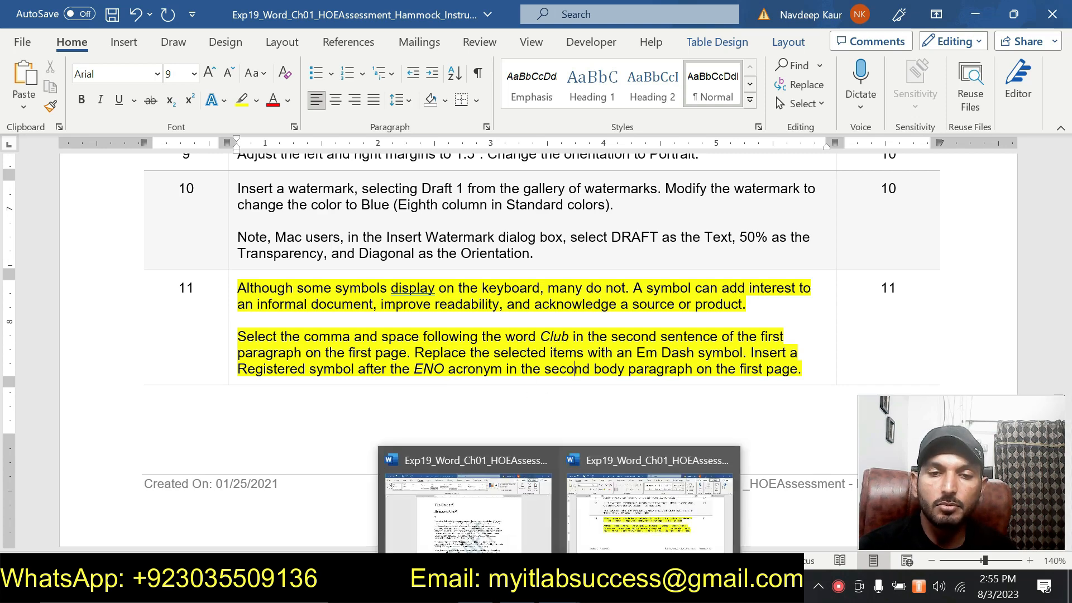
{"action": "left_click", "coordinate": [511, 531]}
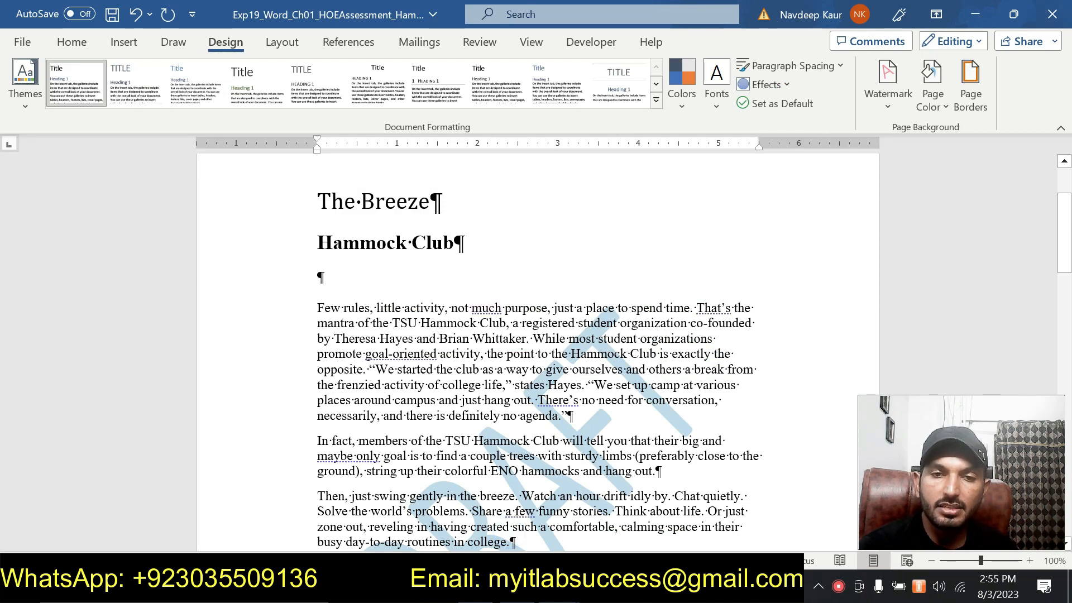
Type a comma after 'Club' in the first paragraph and bring up the Insert ribbon
{"action": "left_click", "coordinate": [504, 326]}
{"action": "type", "text": ","}
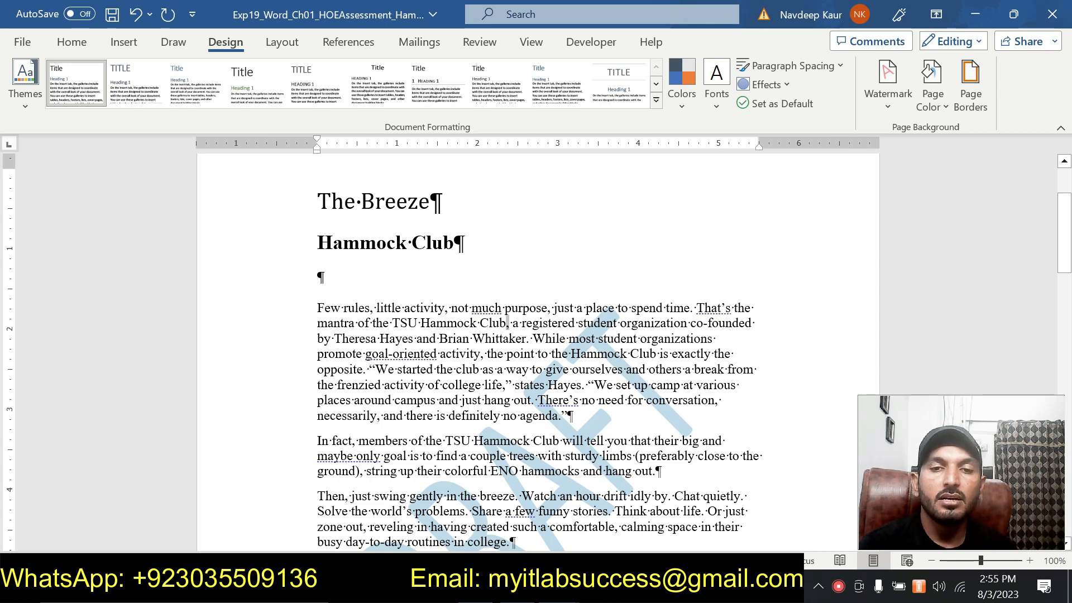
{"action": "left_click", "coordinate": [124, 42]}
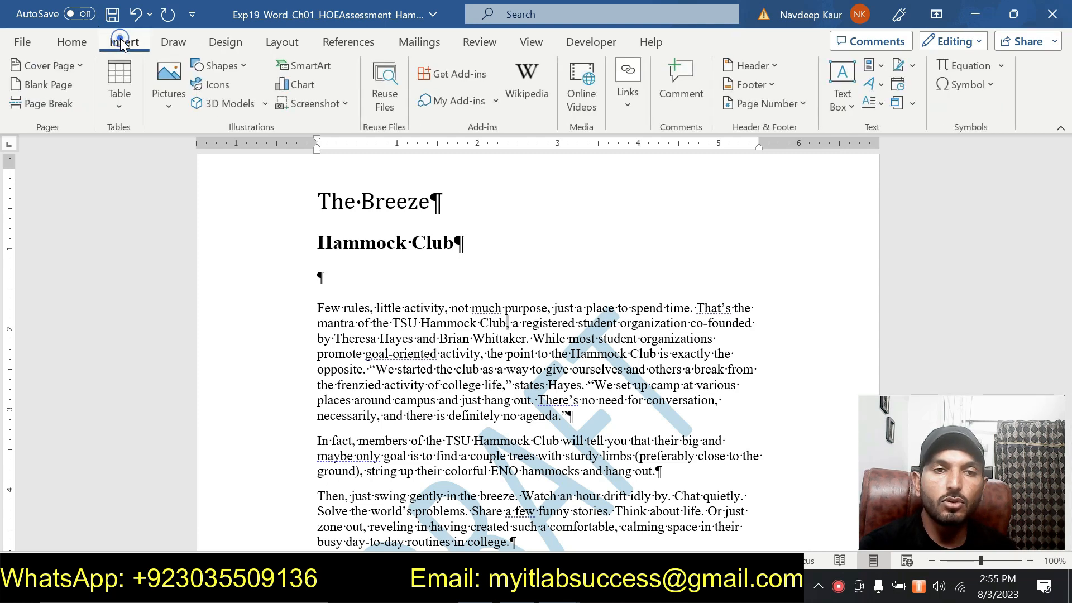
Insert an Em Dash after Club from More Symbols' Special Characters list
{"action": "left_click", "coordinate": [994, 85]}
{"action": "left_click", "coordinate": [971, 214]}
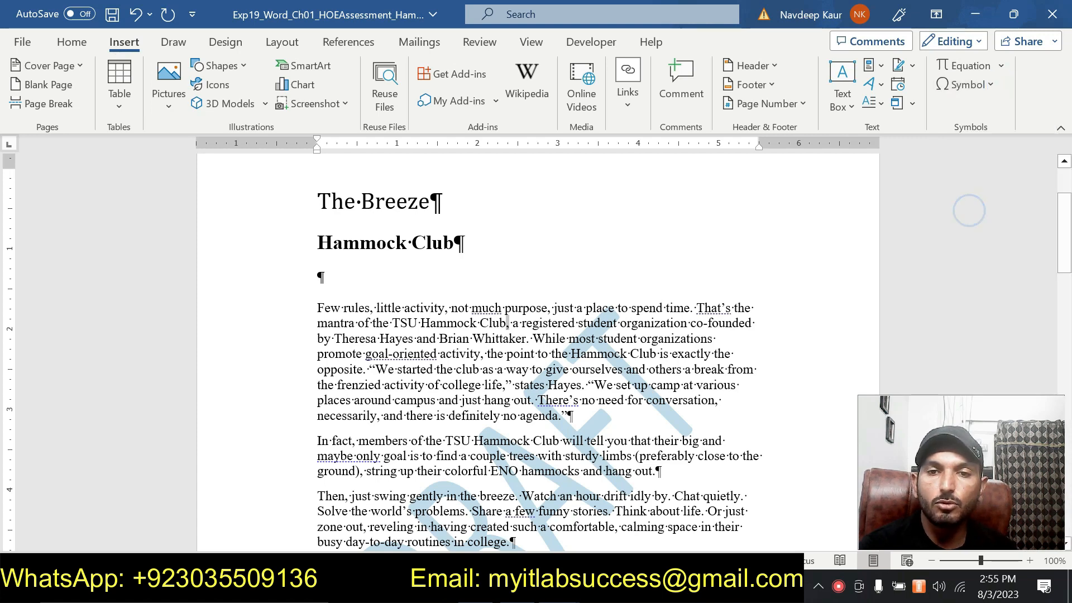
{"action": "left_click", "coordinate": [414, 141]}
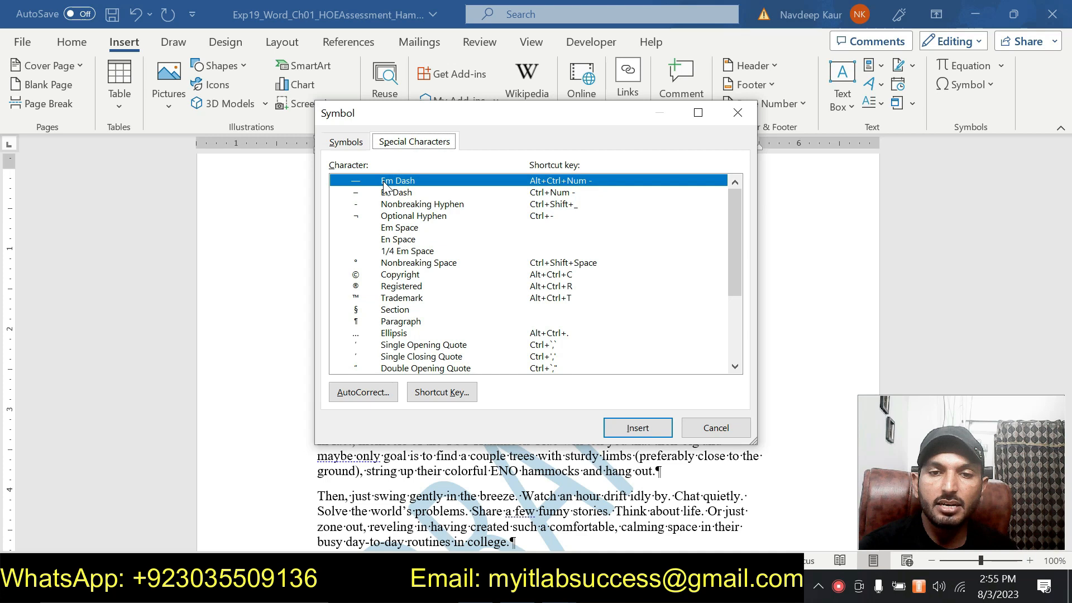
{"action": "left_click", "coordinate": [638, 428]}
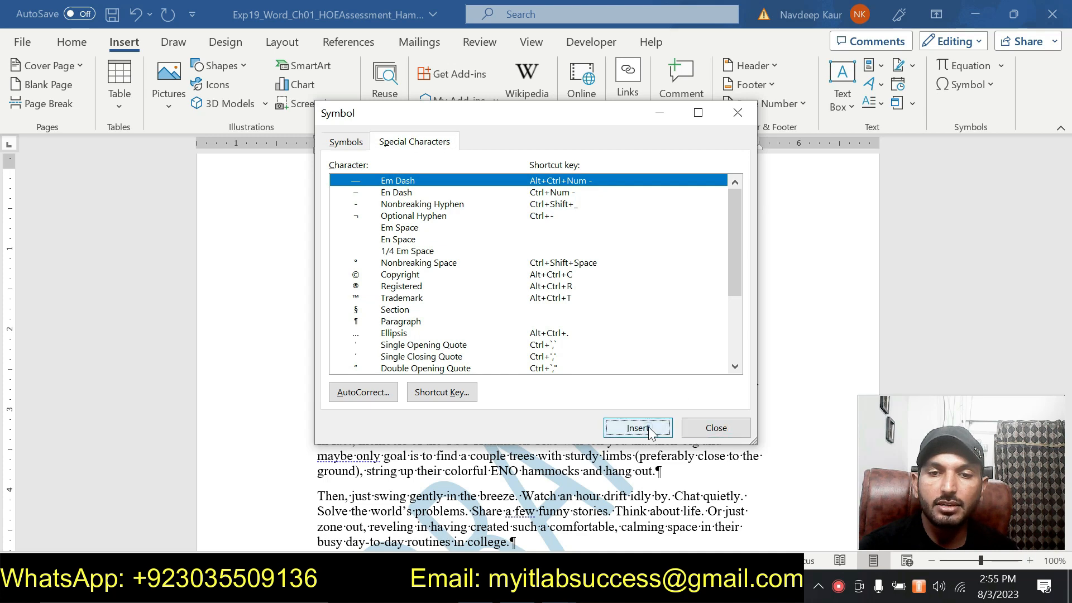
{"action": "left_click", "coordinate": [716, 427]}
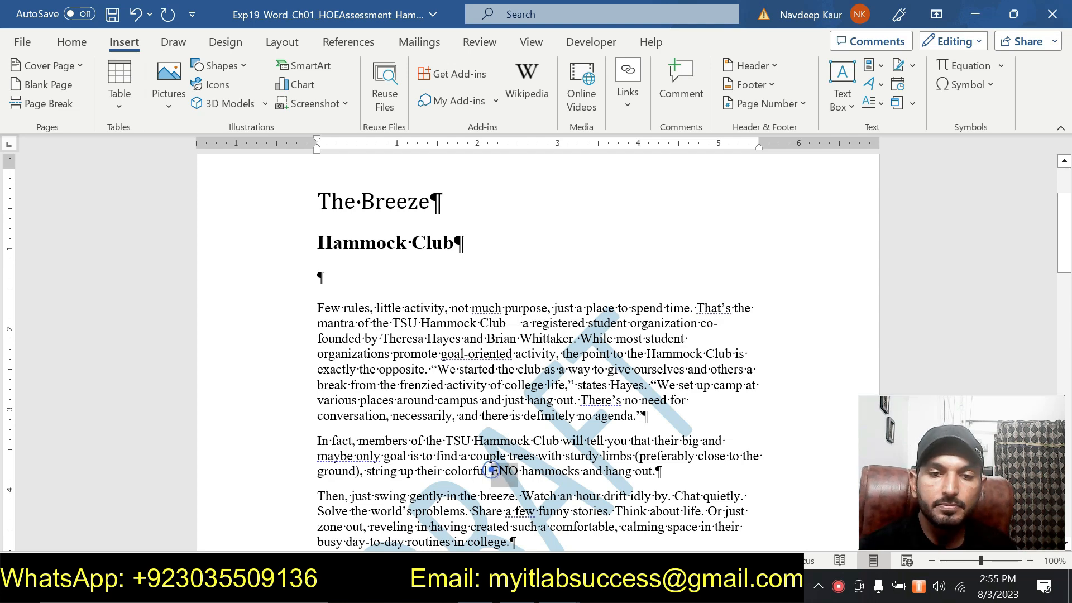
Insert the Registered symbol (®) after ENO in the second paragraph via Special Characters
{"action": "double_click", "coordinate": [504, 471]}
{"action": "left_click", "coordinate": [516, 475]}
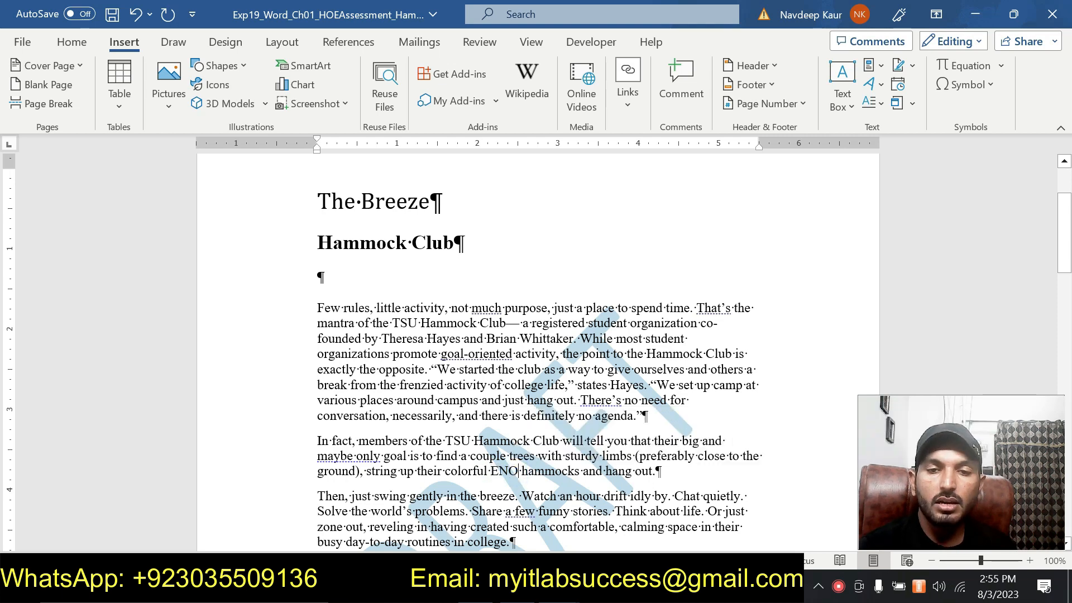
{"action": "left_click", "coordinate": [994, 85]}
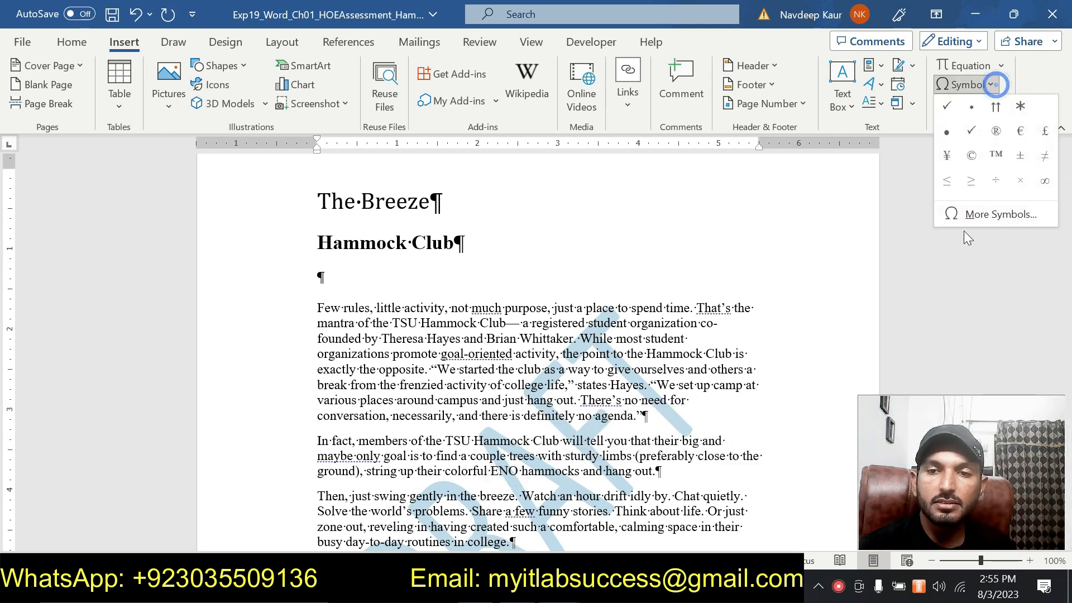
{"action": "left_click", "coordinate": [971, 218]}
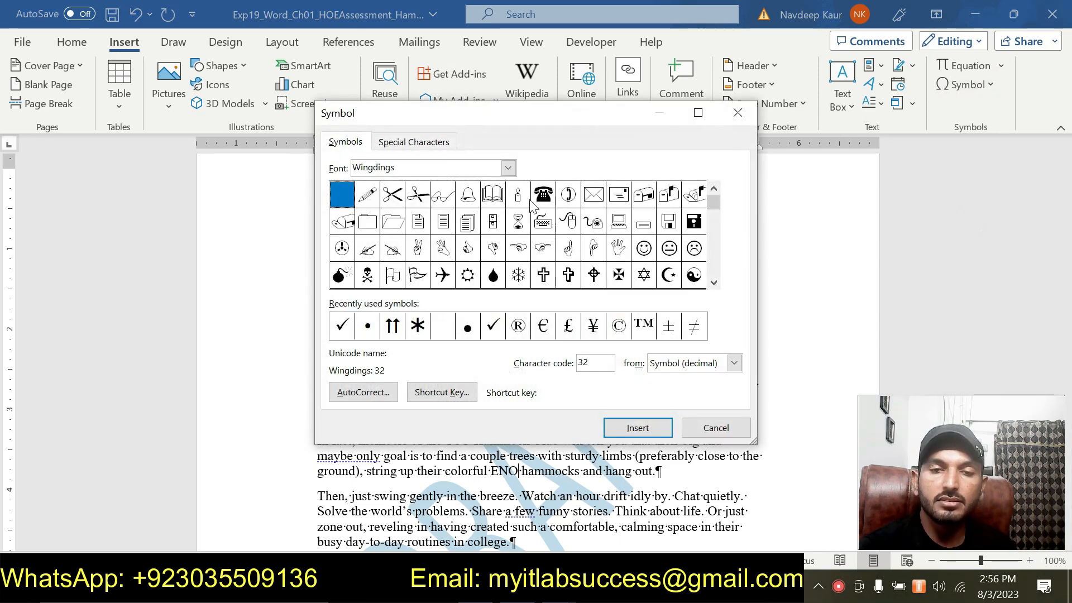
{"action": "left_click", "coordinate": [401, 144]}
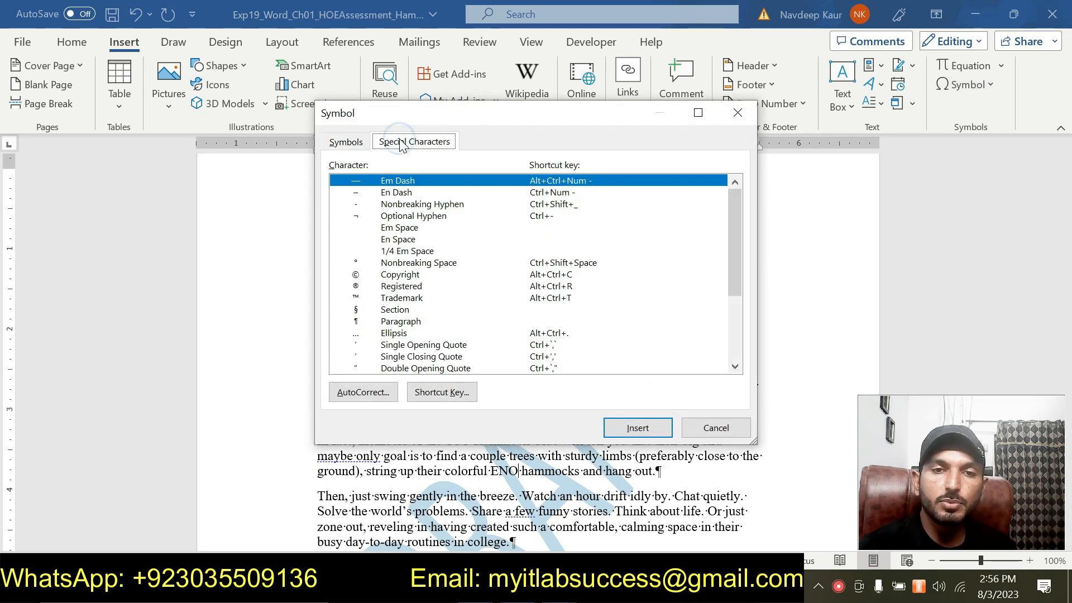
{"action": "left_click", "coordinate": [402, 287]}
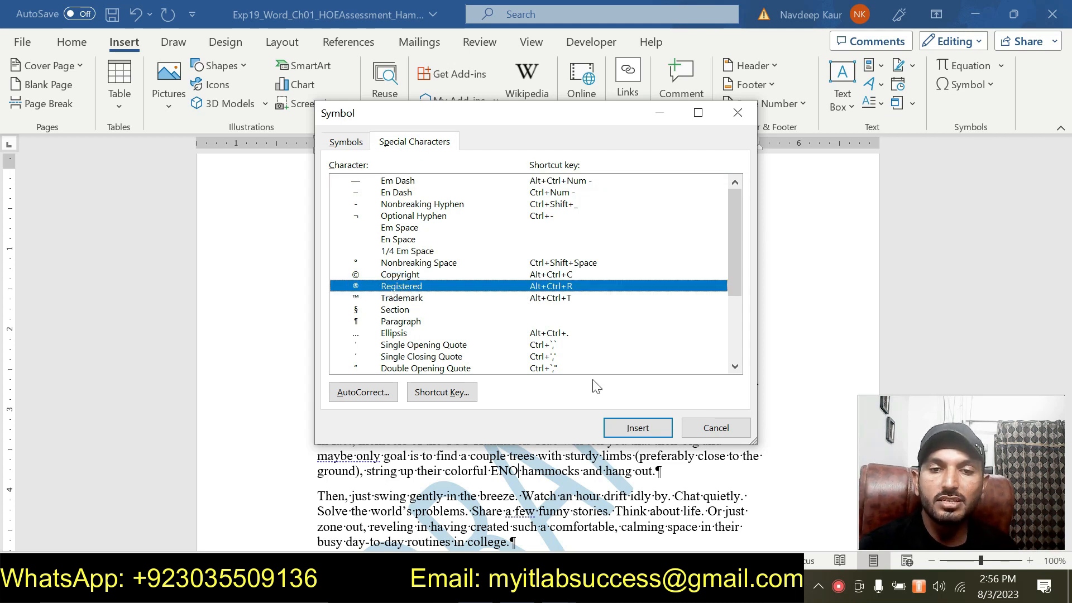
{"action": "left_click", "coordinate": [637, 429]}
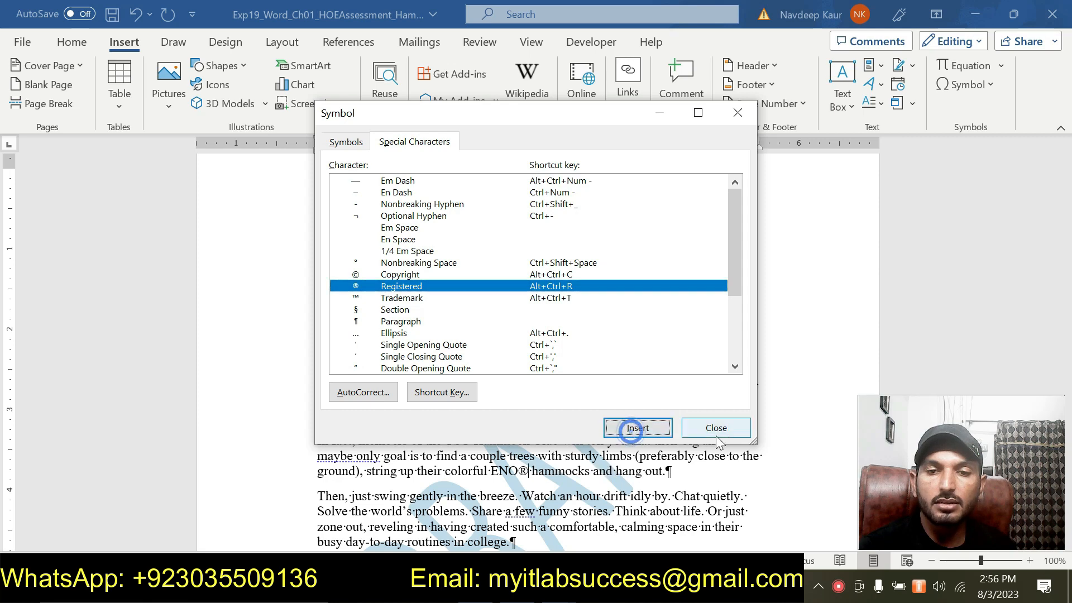
{"action": "left_click", "coordinate": [732, 431]}
{"action": "scroll", "coordinate": [733, 431], "scroll_direction": "down", "scroll_amount": 3}
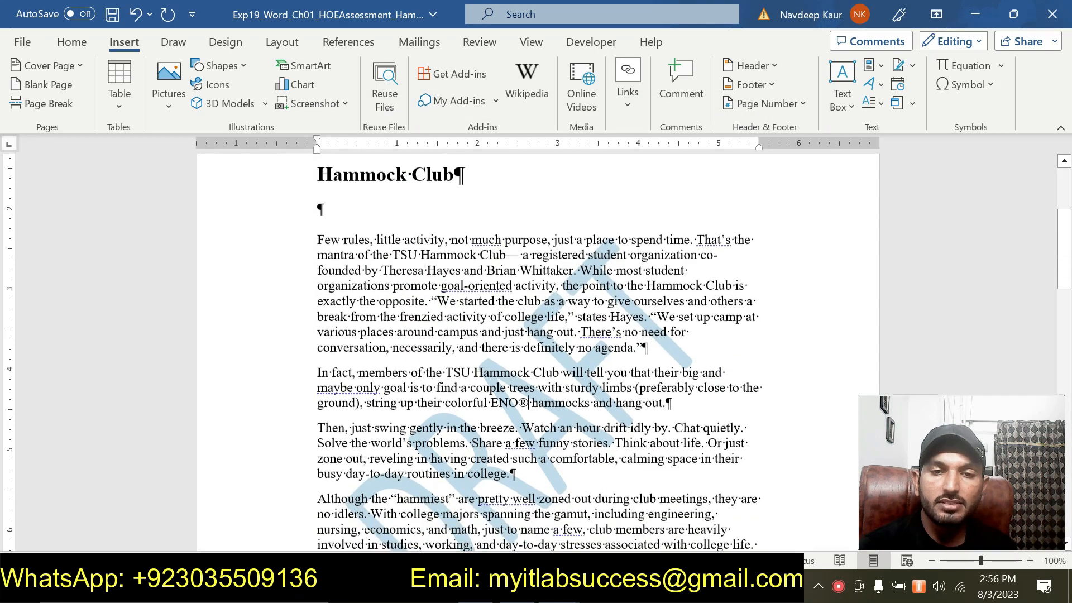
{"action": "left_click", "coordinate": [516, 350]}
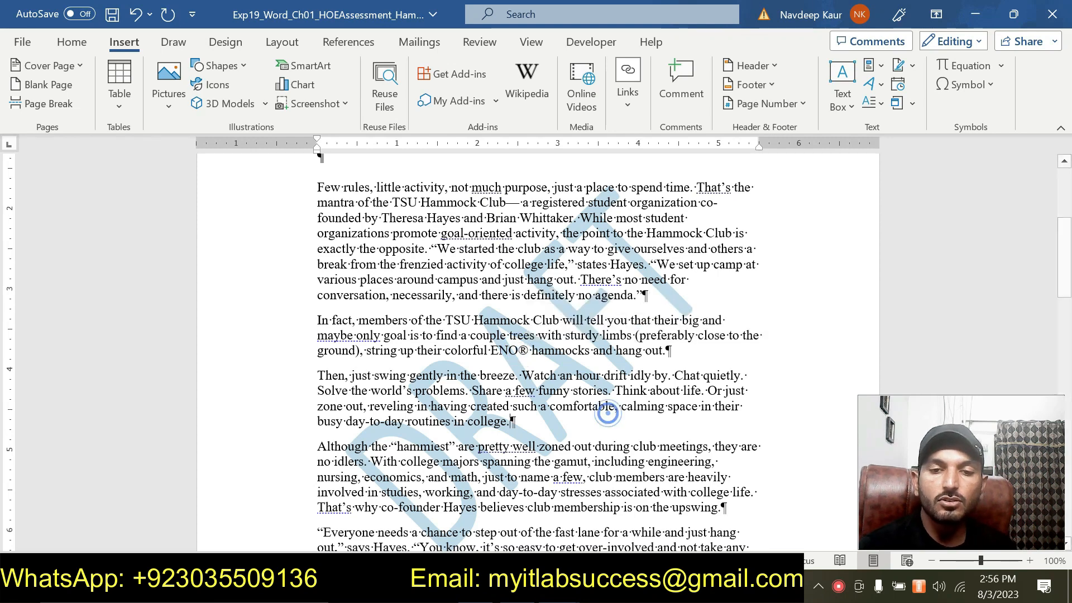
{"action": "mouse_move", "coordinate": [560, 589]}
{"action": "left_click", "coordinate": [625, 502]}
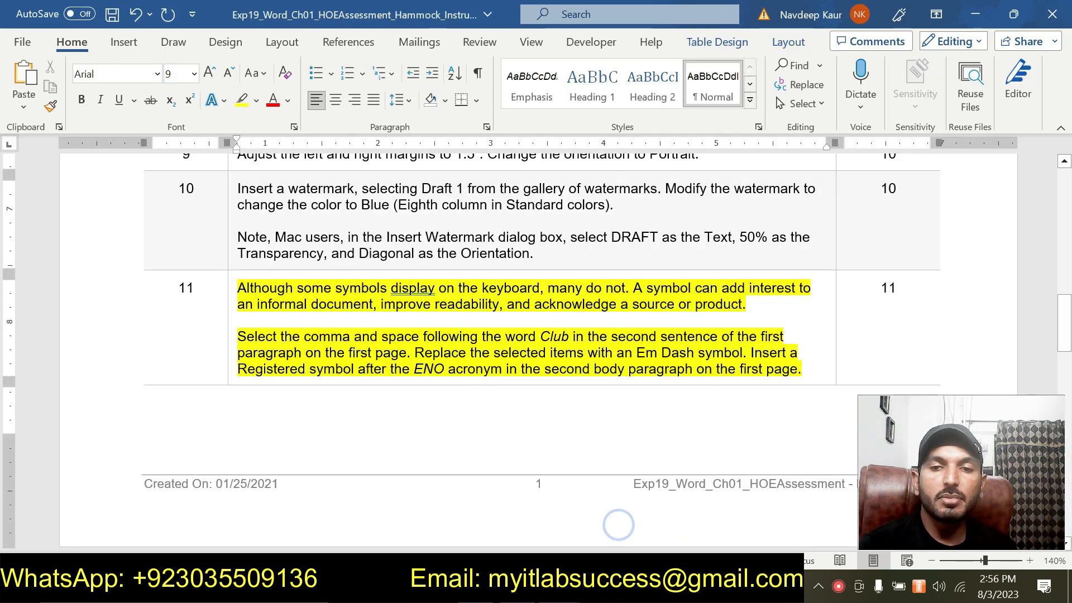
{"action": "left_click_drag", "start_coordinate": [801, 368], "coordinate": [237, 288]}
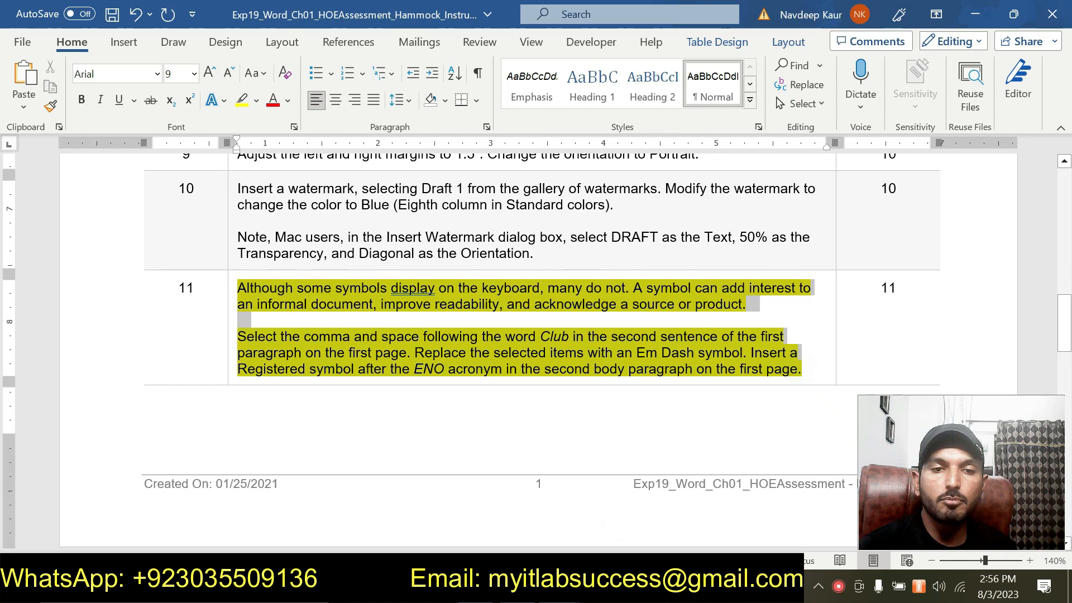
{"action": "left_click", "coordinate": [314, 258]}
{"action": "left_click", "coordinate": [805, 366]}
{"action": "scroll", "coordinate": [545, 318], "scroll_direction": "down", "scroll_amount": 10}
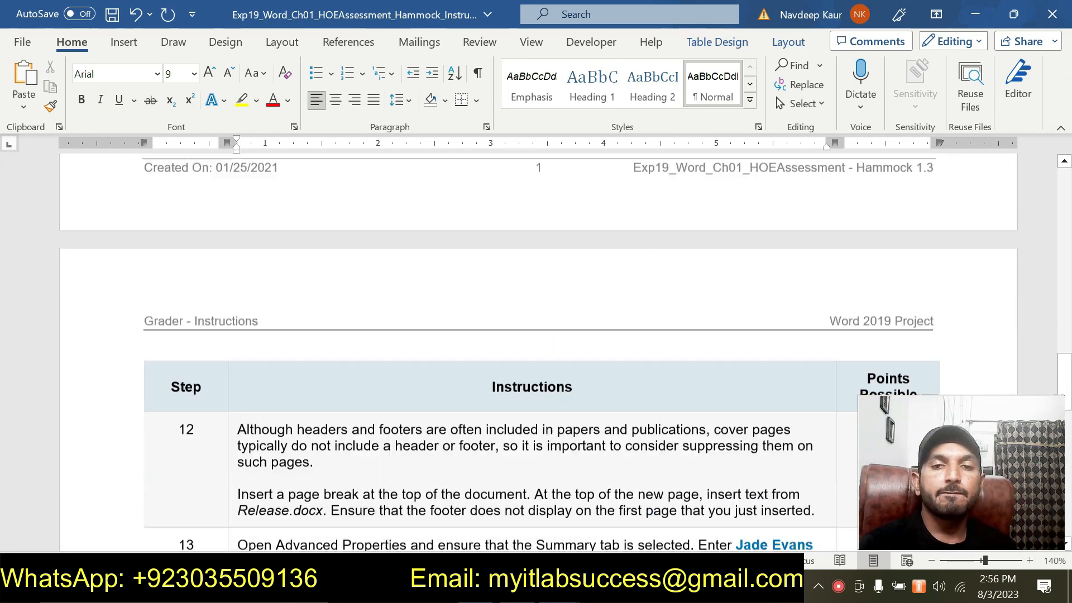
{"action": "scroll", "coordinate": [536, 335], "scroll_direction": "up", "scroll_amount": 3}
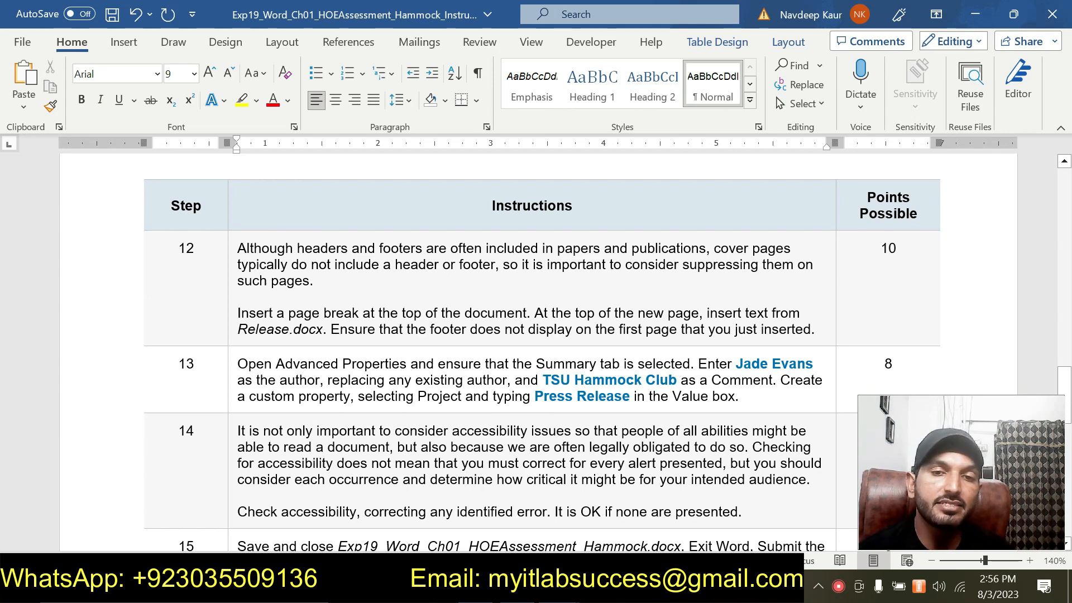
{"action": "scroll", "coordinate": [536, 335], "scroll_direction": "down", "scroll_amount": 1}
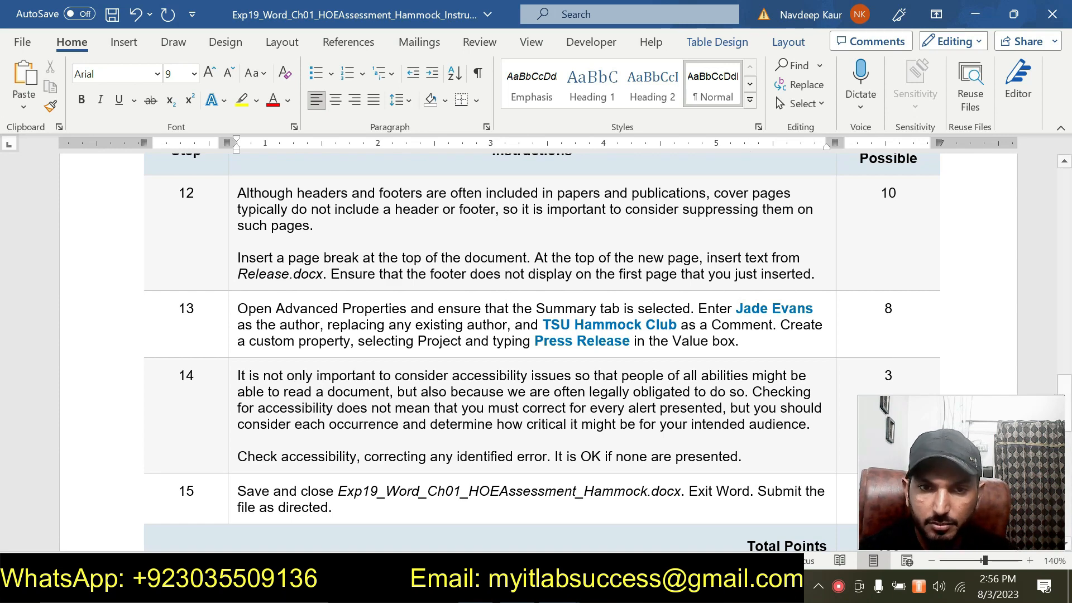
{"action": "left_click", "coordinate": [828, 278]}
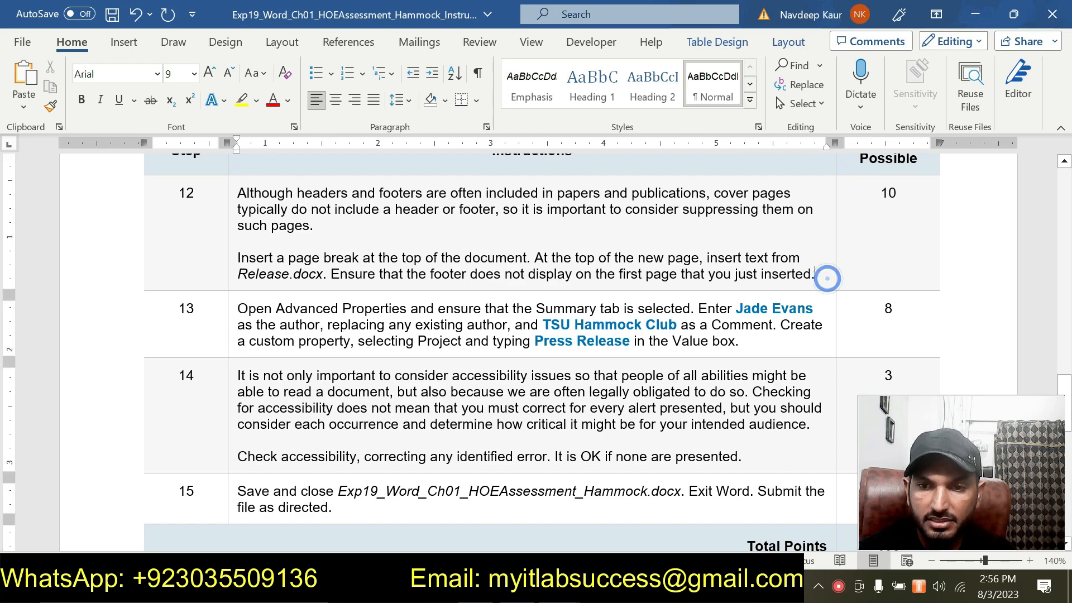
{"action": "key", "text": "alt+Tab"}
{"action": "key", "text": "alt+Tab"}
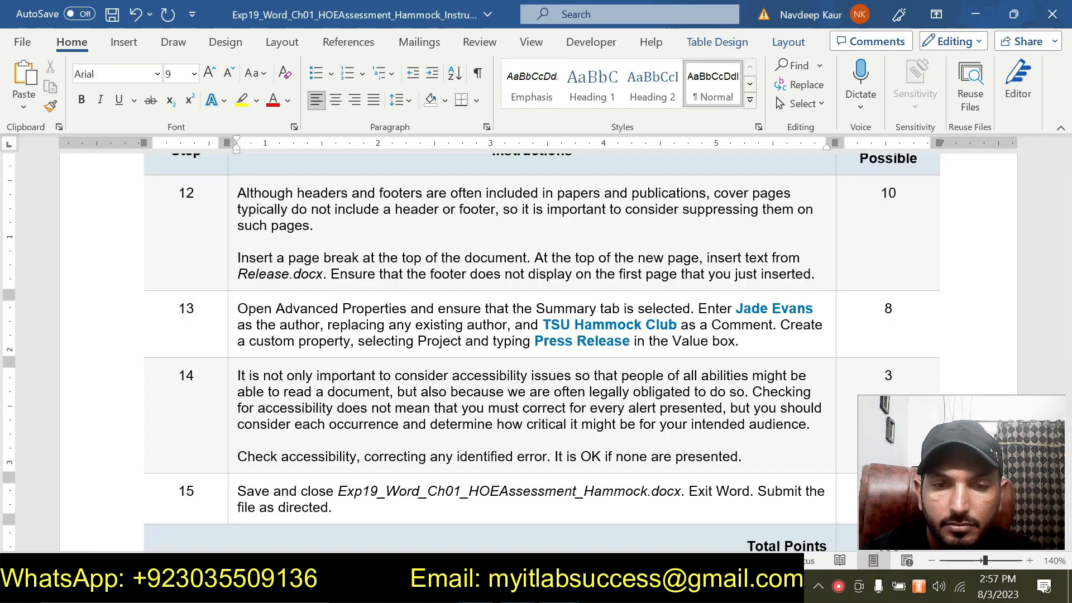
{"action": "scroll", "coordinate": [552, 527], "scroll_direction": "down", "scroll_amount": 5}
{"action": "scroll", "coordinate": [356, 396], "scroll_direction": "up", "scroll_amount": 7}
{"action": "scroll", "coordinate": [356, 396], "scroll_direction": "down", "scroll_amount": 2}
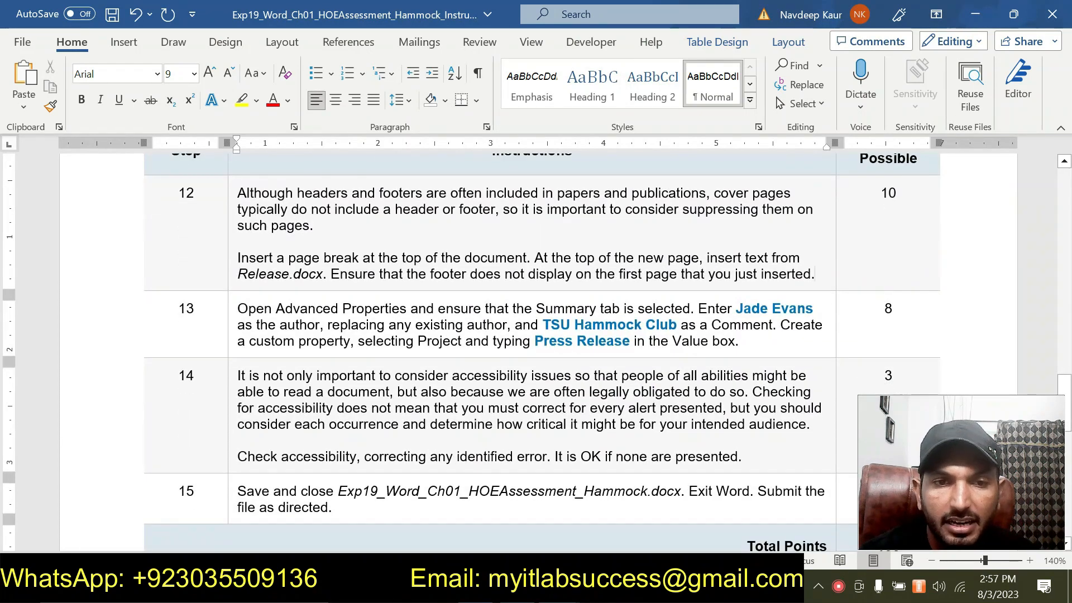
{"action": "left_click_drag", "start_coordinate": [238, 193], "coordinate": [299, 274]}
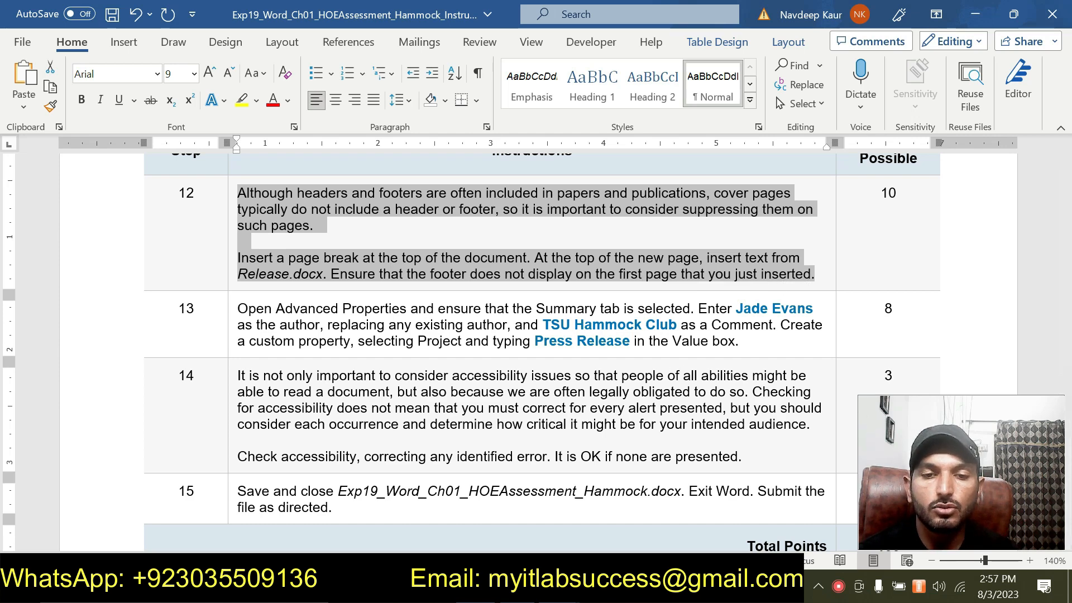
{"action": "key", "text": "alt+Tab"}
Open Release.docx from the Chapter 1 Hammock folder, select its text, and close it
{"action": "left_click", "coordinate": [195, 186]}
{"action": "double_click", "coordinate": [196, 240]}
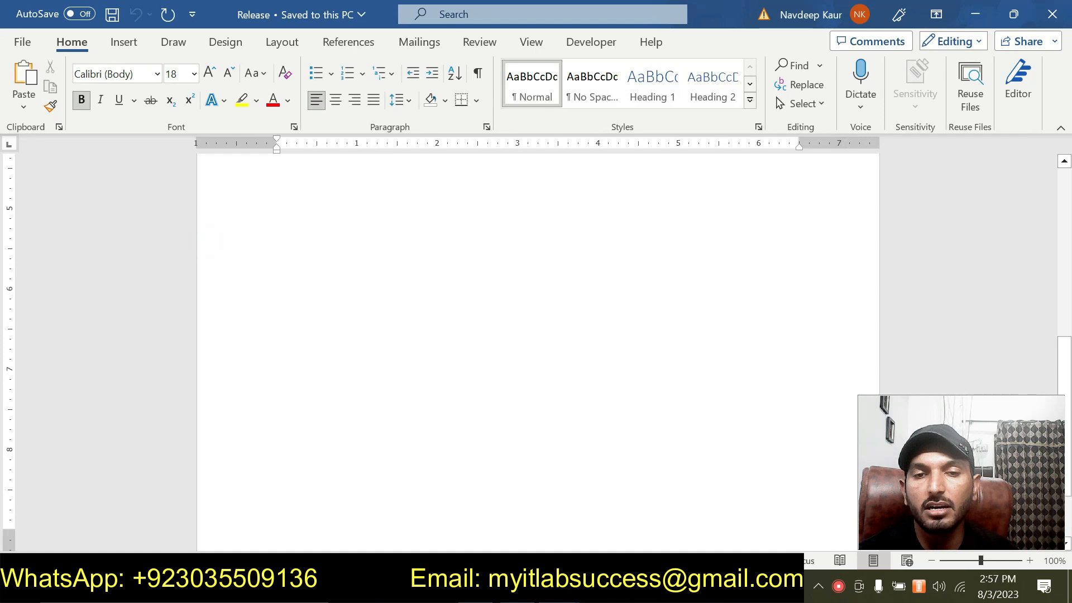
{"action": "left_click_drag", "start_coordinate": [500, 463], "coordinate": [278, 324]}
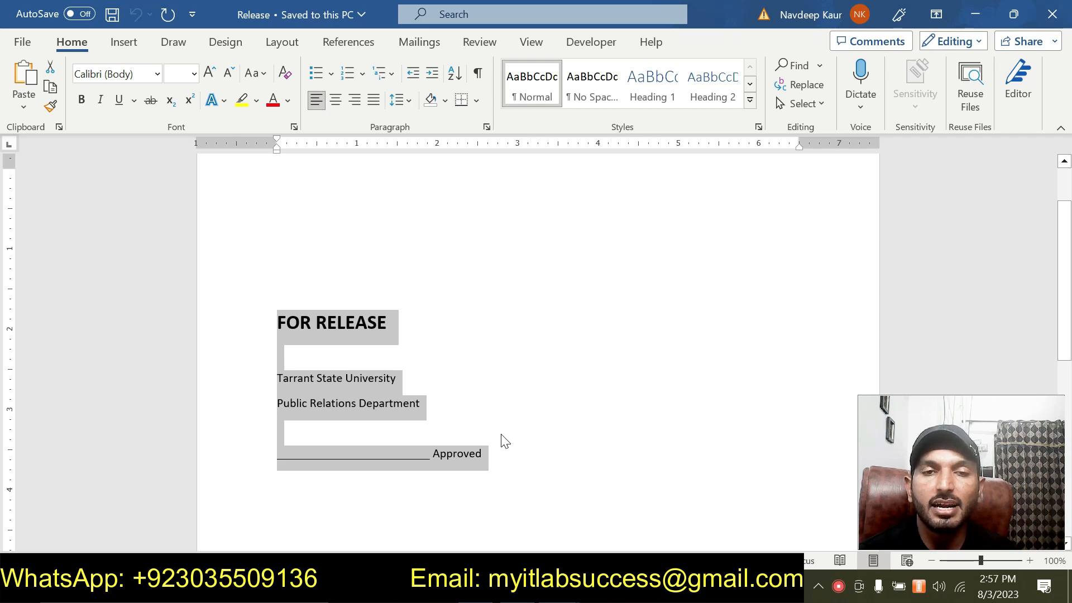
{"action": "left_click", "coordinate": [1052, 14]}
Scroll the Solution document to check its FOR RELEASE cover page before the article
{"action": "left_click", "coordinate": [647, 523]}
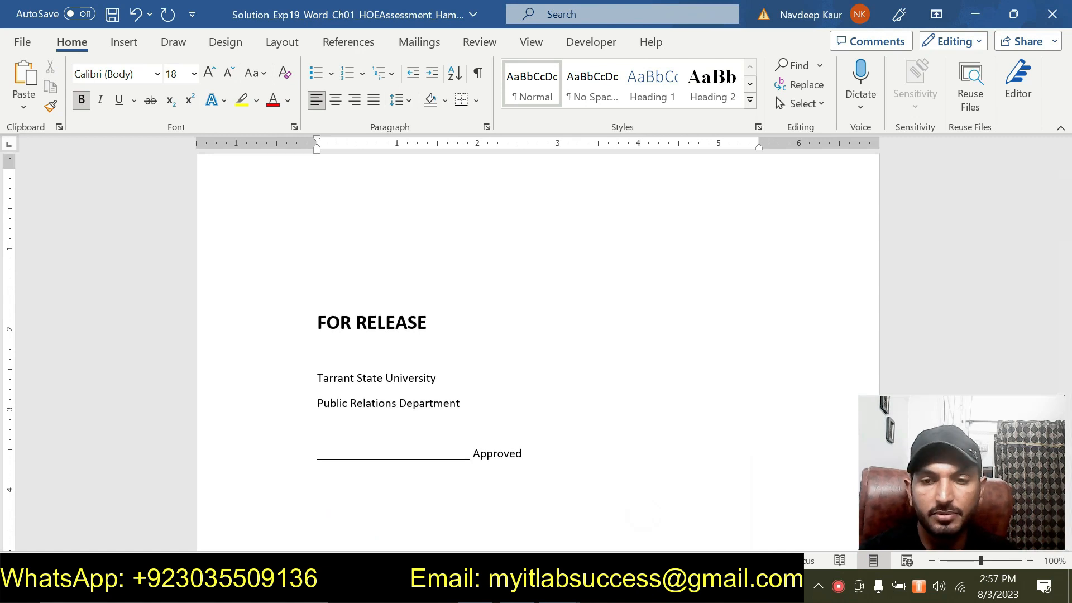
{"action": "scroll", "coordinate": [539, 352], "scroll_direction": "down", "scroll_amount": 1}
{"action": "left_click_drag", "start_coordinate": [532, 409], "coordinate": [317, 279]}
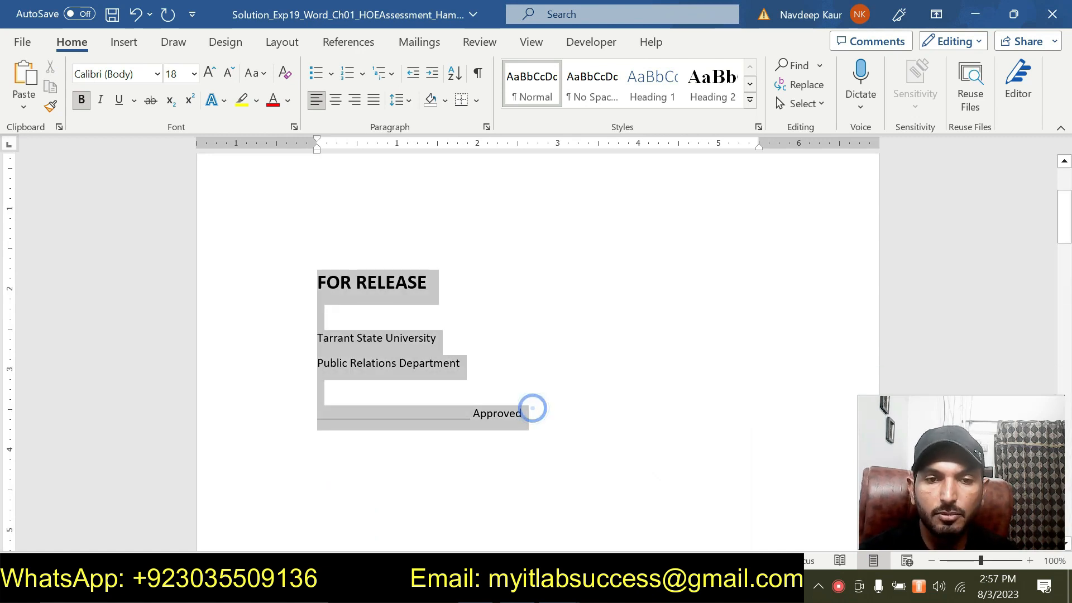
{"action": "scroll", "coordinate": [354, 353], "scroll_direction": "up", "scroll_amount": 1}
{"action": "scroll", "coordinate": [355, 356], "scroll_direction": "up", "scroll_amount": 2}
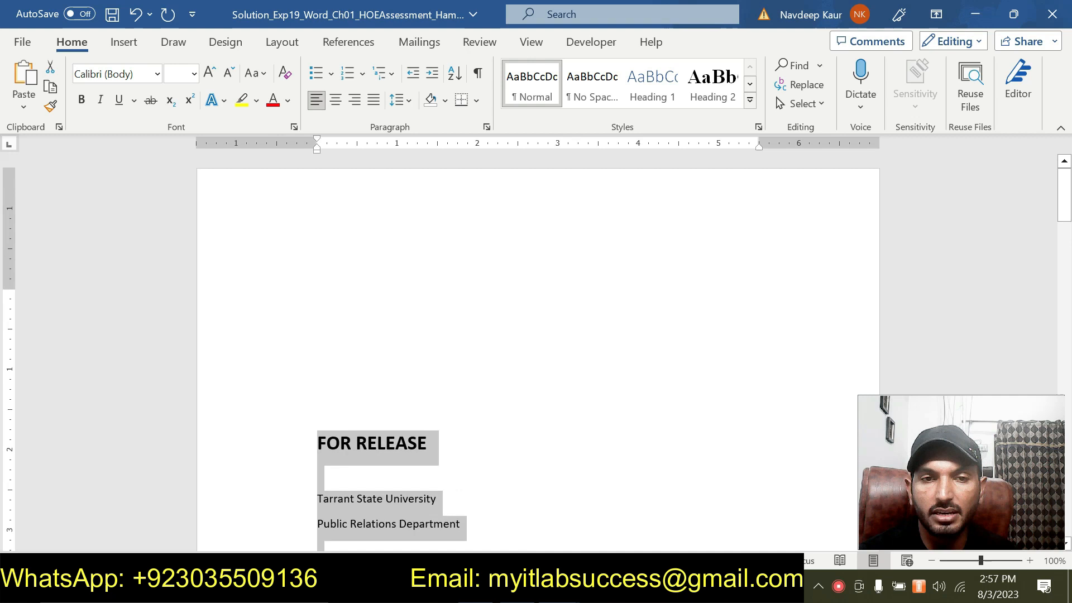
{"action": "scroll", "coordinate": [357, 360], "scroll_direction": "down", "scroll_amount": 2}
{"action": "scroll", "coordinate": [380, 378], "scroll_direction": "down", "scroll_amount": 10}
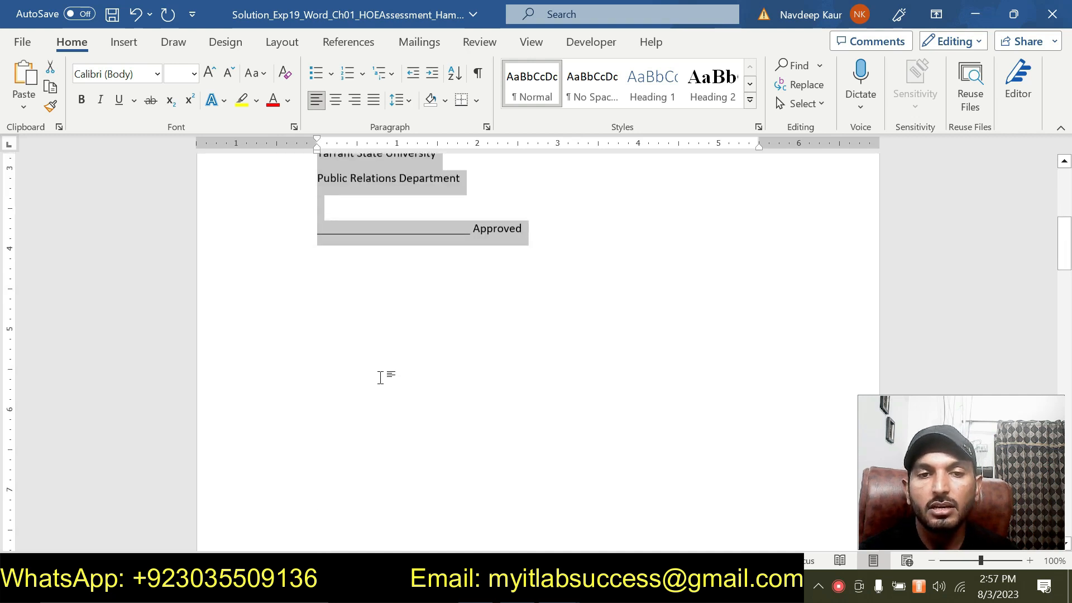
{"action": "scroll", "coordinate": [290, 461], "scroll_direction": "up", "scroll_amount": 1}
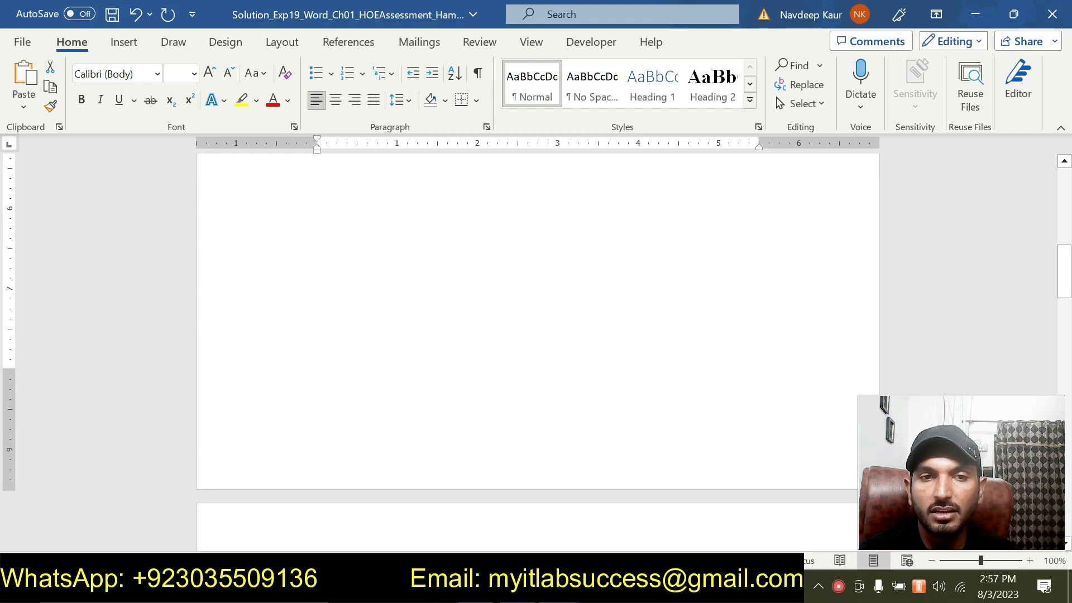
{"action": "scroll", "coordinate": [329, 468], "scroll_direction": "down", "scroll_amount": 20}
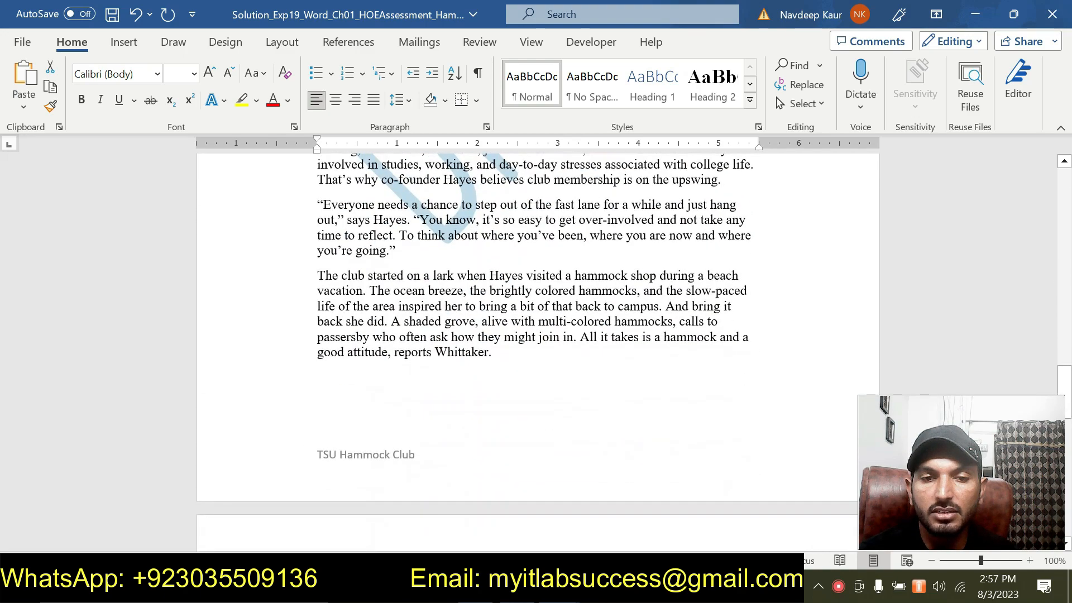
{"action": "scroll", "coordinate": [385, 455], "scroll_direction": "up", "scroll_amount": 10}
{"action": "scroll", "coordinate": [571, 532], "scroll_direction": "up", "scroll_amount": 15}
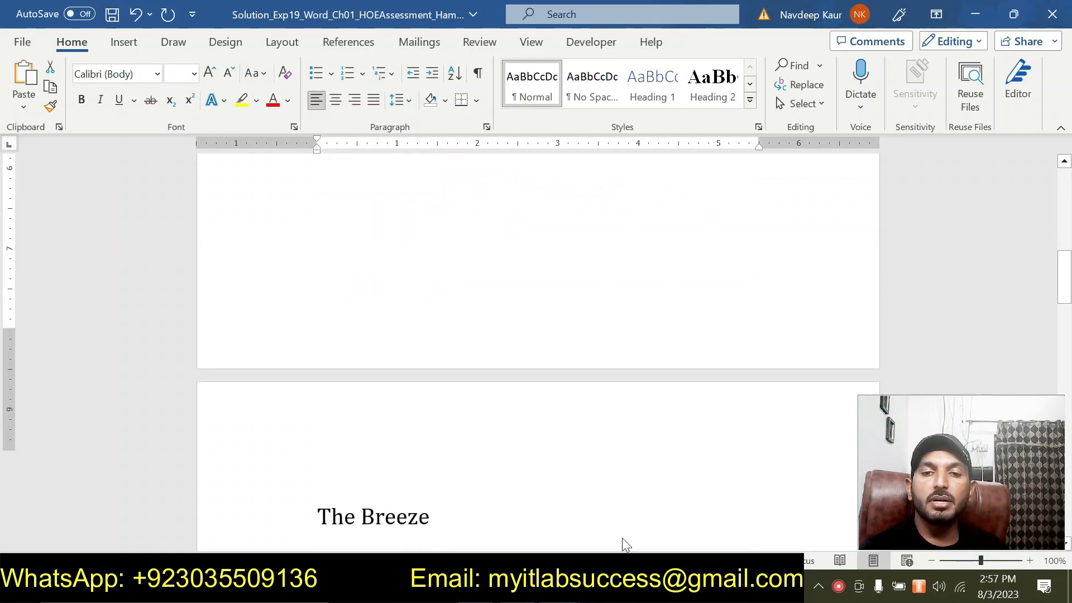
{"action": "scroll", "coordinate": [571, 532], "scroll_direction": "up", "scroll_amount": 6}
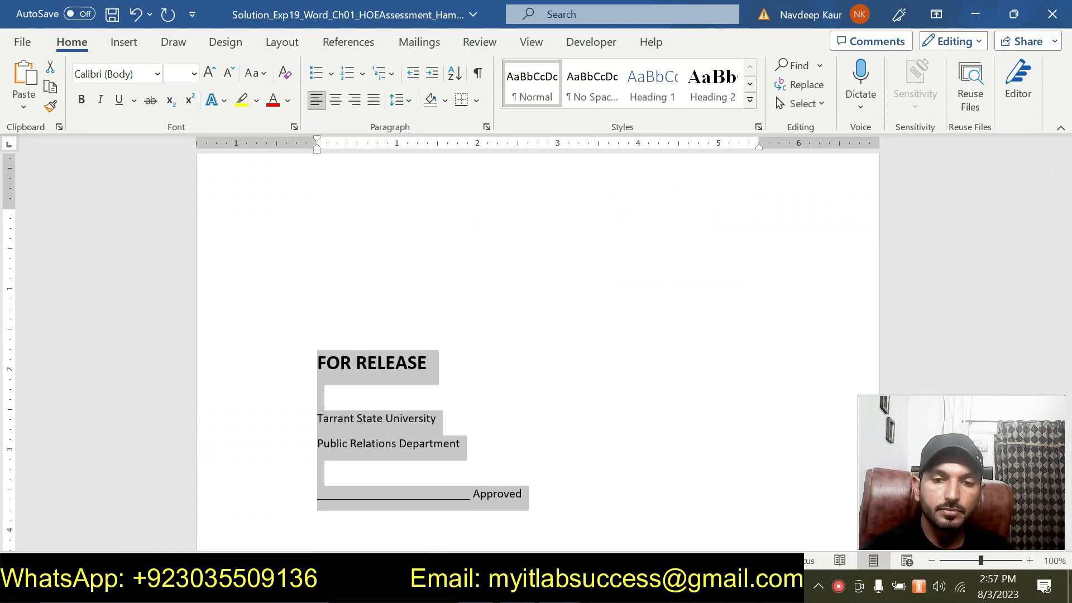
{"action": "mouse_move", "coordinate": [558, 591]}
{"action": "left_click", "coordinate": [512, 527]}
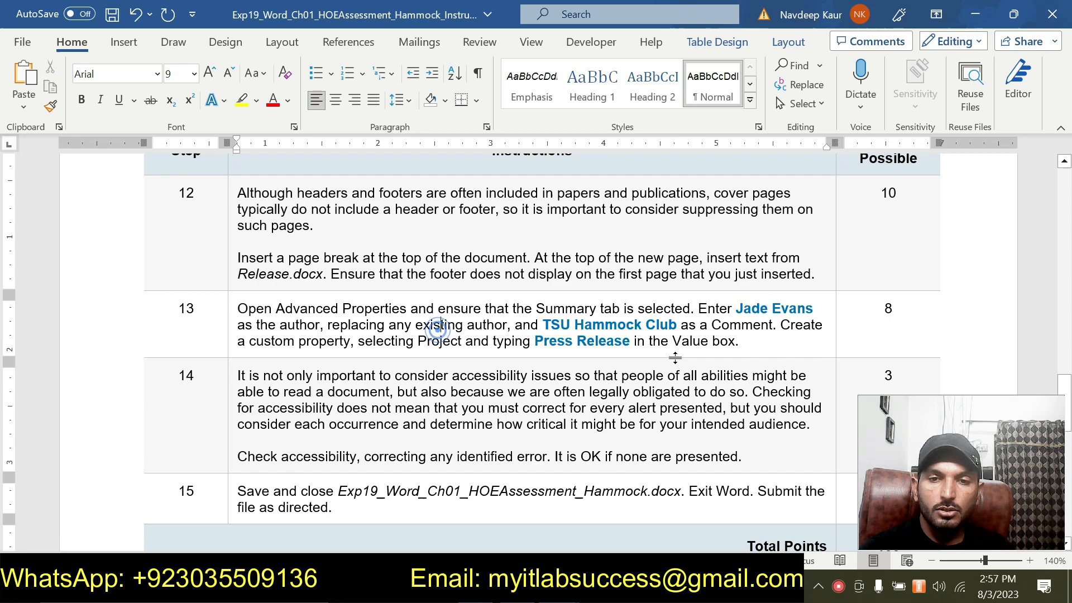
{"action": "left_click_drag", "start_coordinate": [420, 341], "coordinate": [239, 309]}
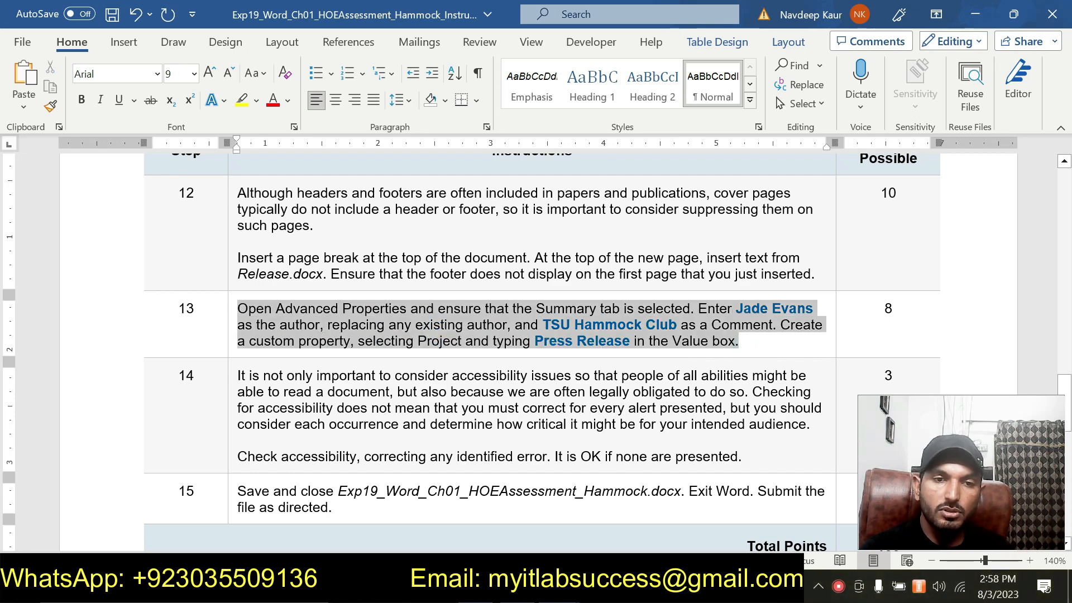
{"action": "left_click", "coordinate": [748, 308]}
{"action": "left_click_drag", "start_coordinate": [736, 308], "coordinate": [815, 309]}
{"action": "left_click_drag", "start_coordinate": [543, 324], "coordinate": [680, 325]}
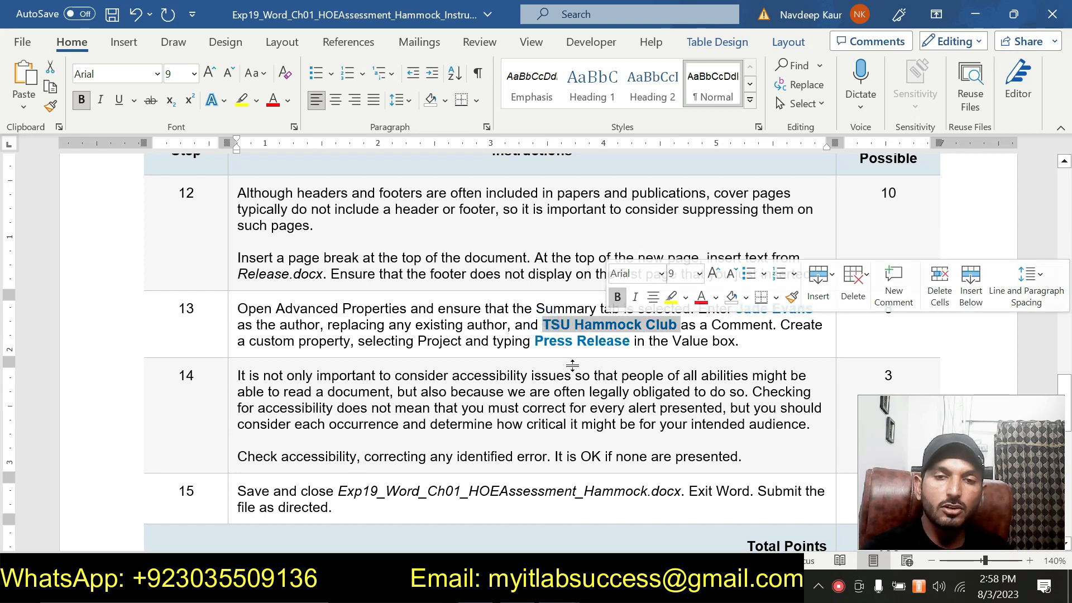
{"action": "left_click_drag", "start_coordinate": [574, 342], "coordinate": [536, 342]}
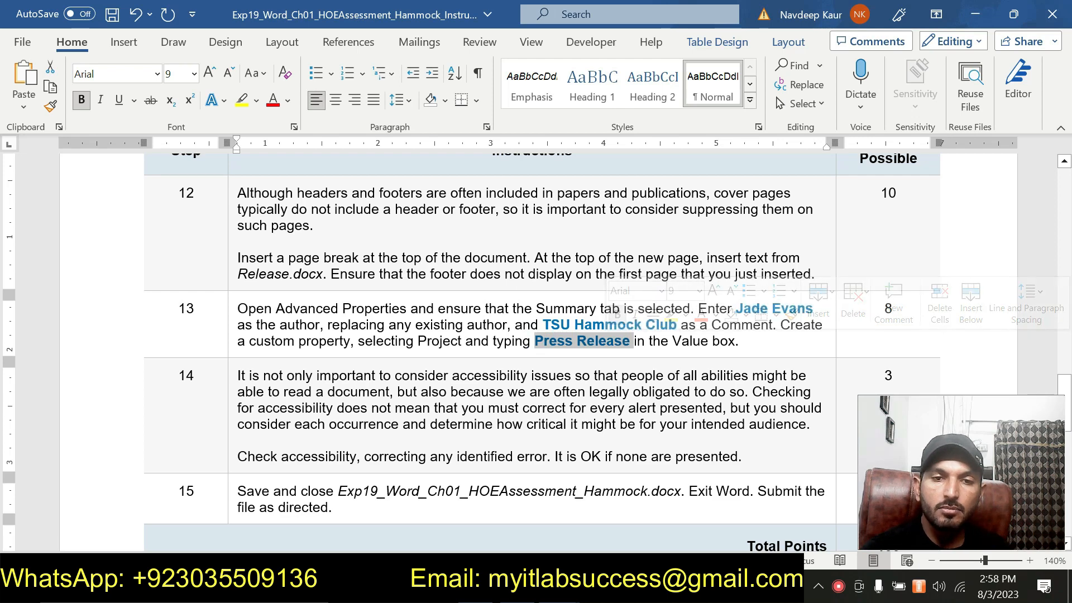
{"action": "left_click", "coordinate": [462, 346]}
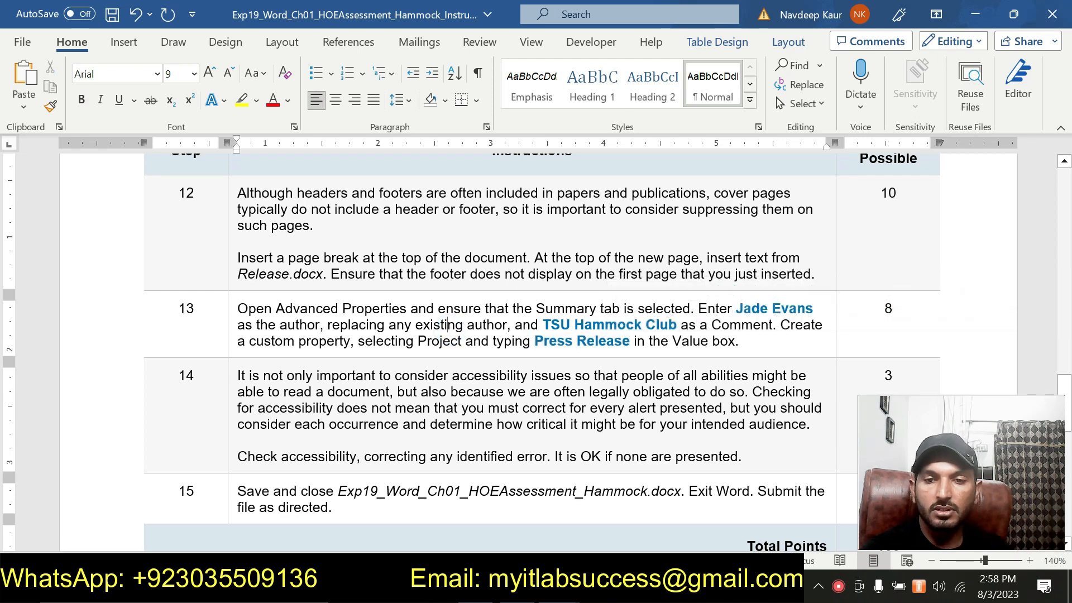
{"action": "mouse_move", "coordinate": [559, 592]}
{"action": "left_click", "coordinate": [618, 523]}
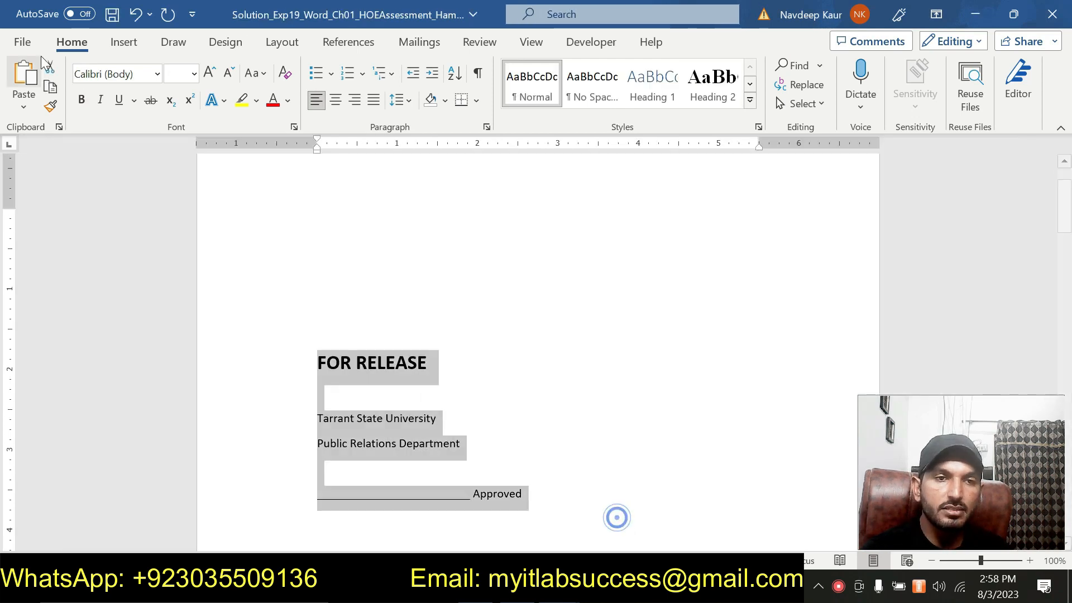
Open the document's Advanced Properties from File > Info
{"action": "left_click", "coordinate": [22, 42]}
{"action": "left_click", "coordinate": [50, 201]}
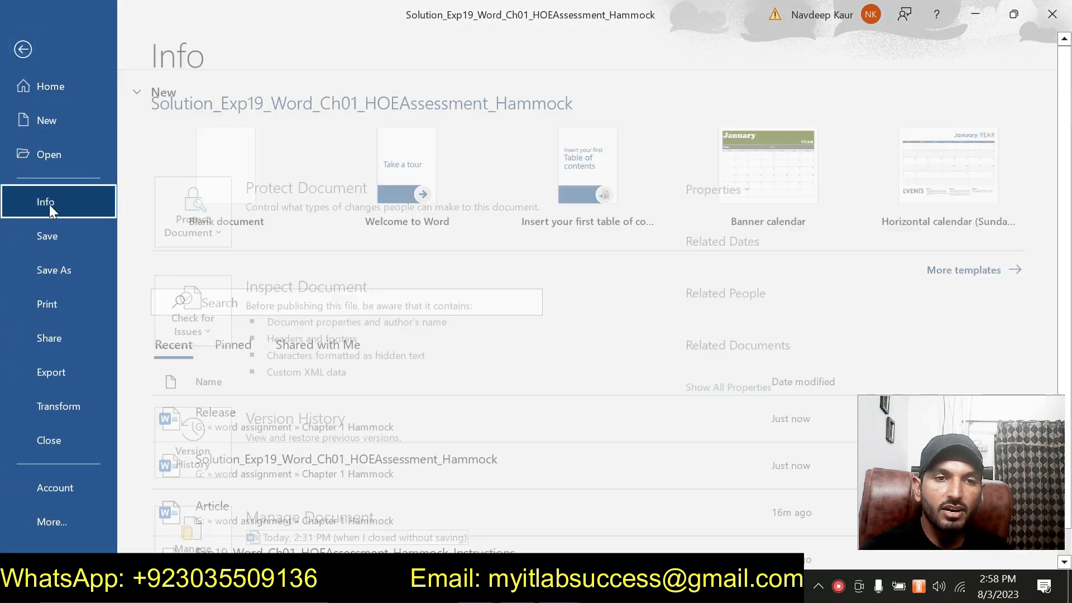
{"action": "left_click", "coordinate": [736, 195]}
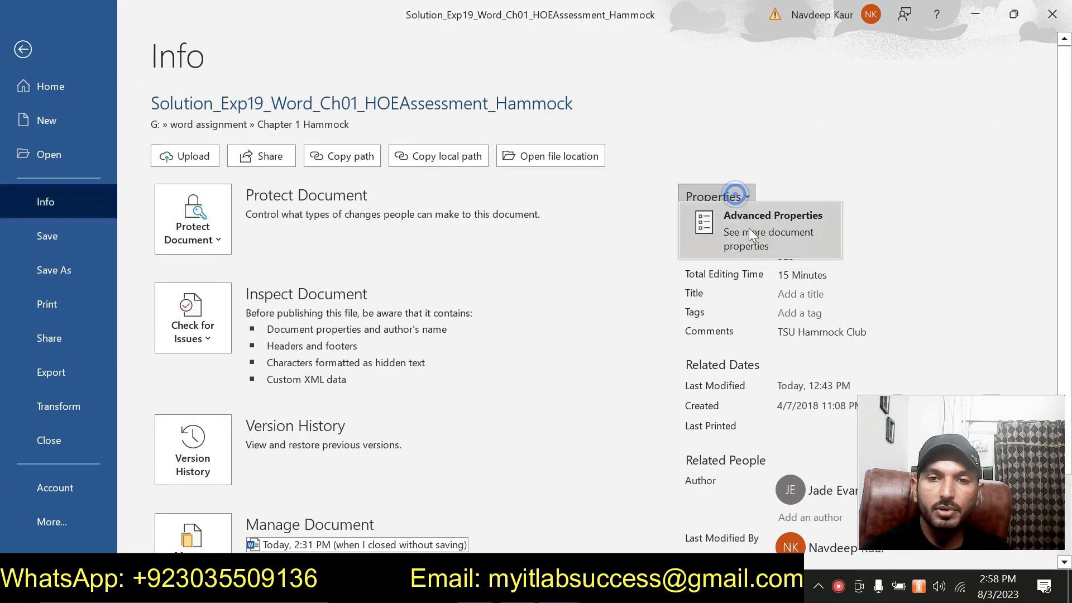
{"action": "left_click", "coordinate": [748, 228]}
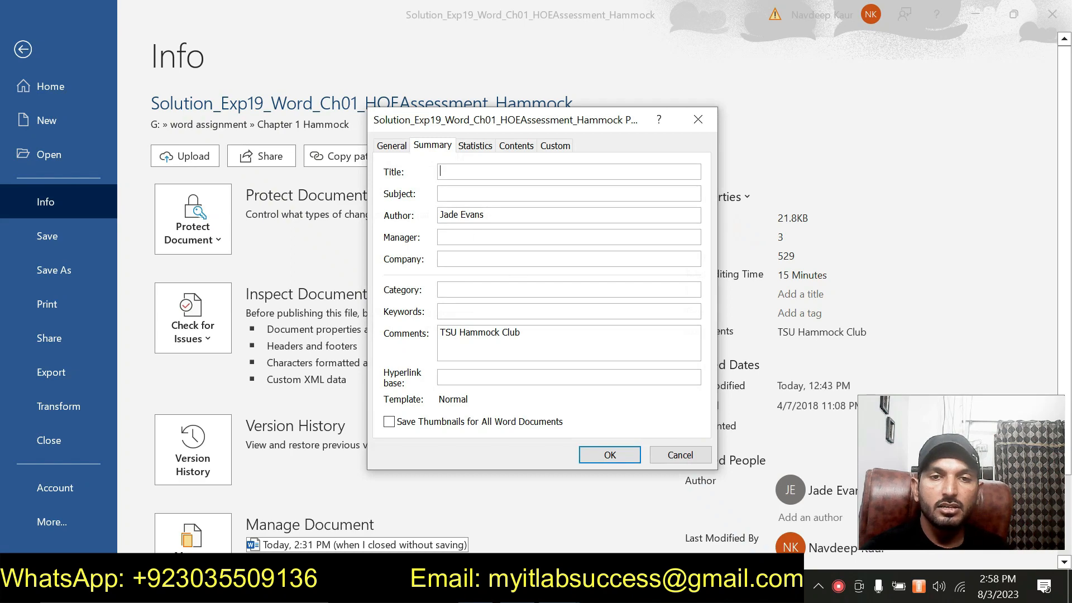
Check the author and TSU Hammock Club comment, then view the Custom Project property
{"action": "left_click_drag", "start_coordinate": [495, 214], "coordinate": [425, 215]}
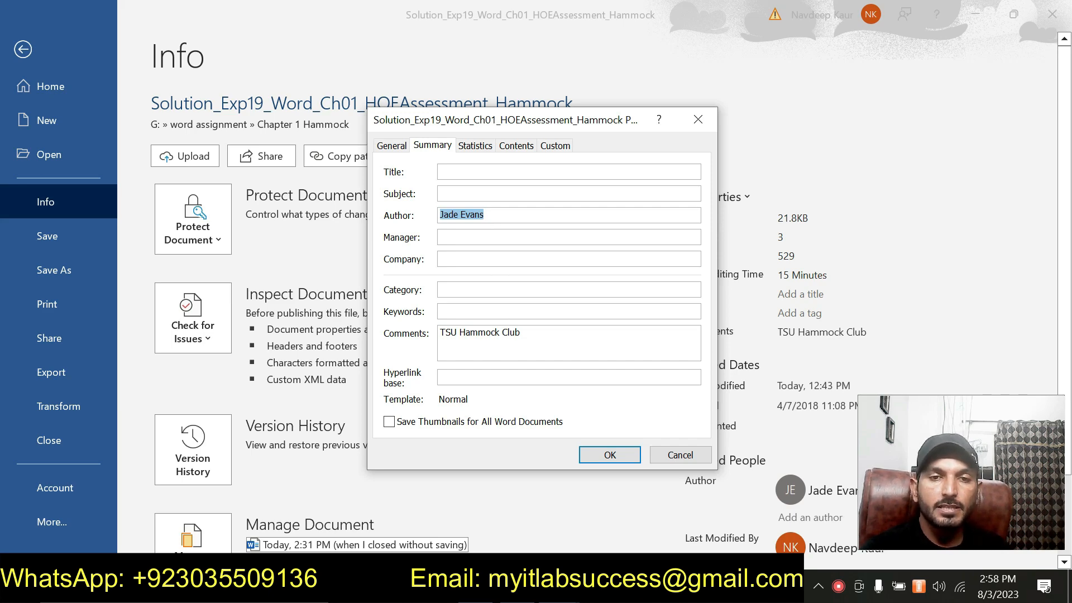
{"action": "left_click_drag", "start_coordinate": [545, 333], "coordinate": [424, 328]}
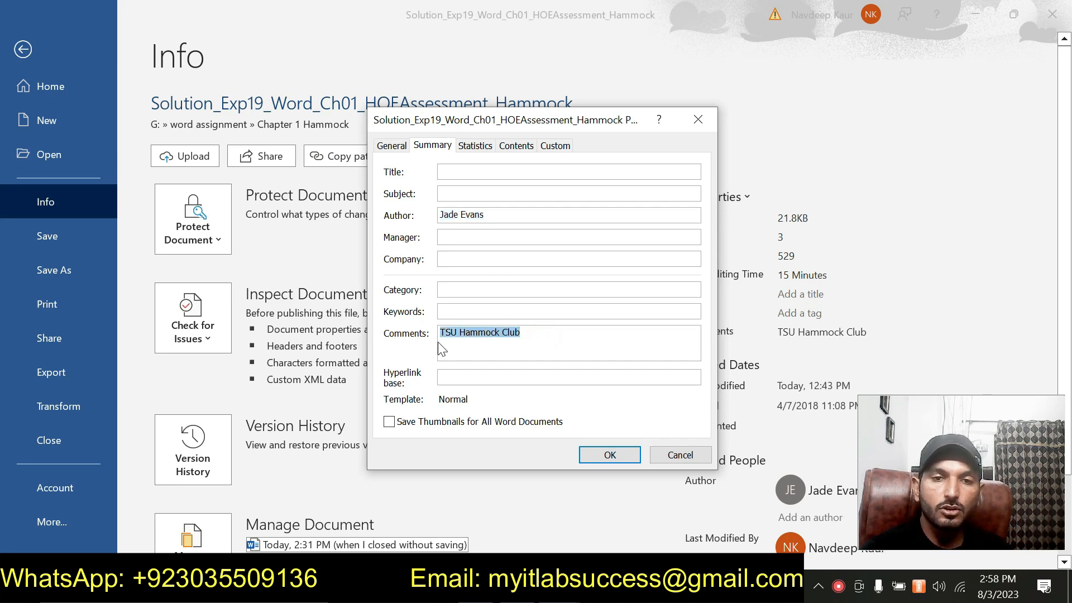
{"action": "left_click", "coordinate": [553, 145]}
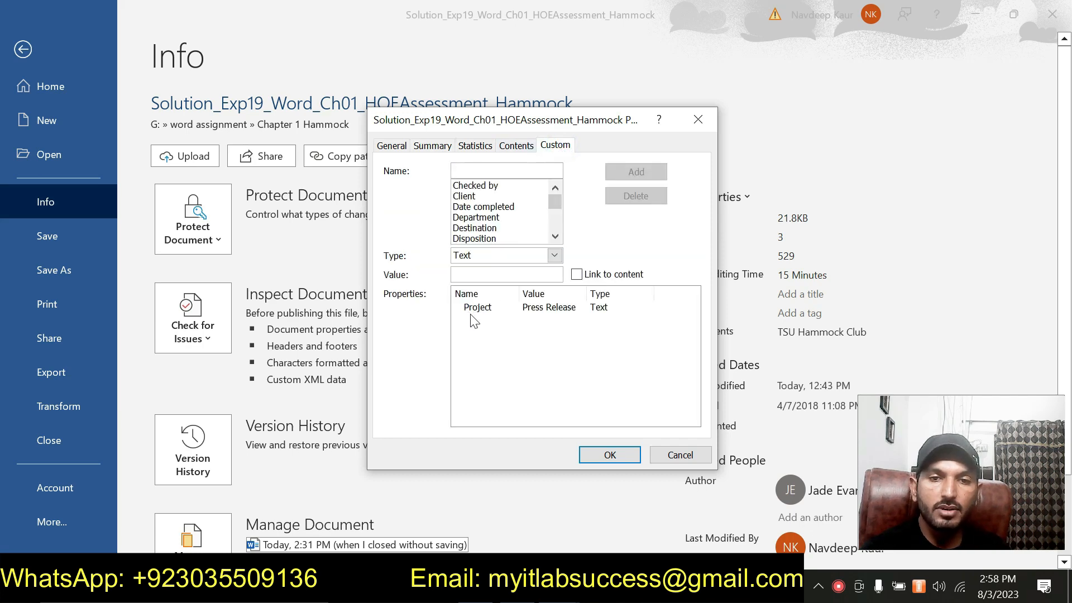